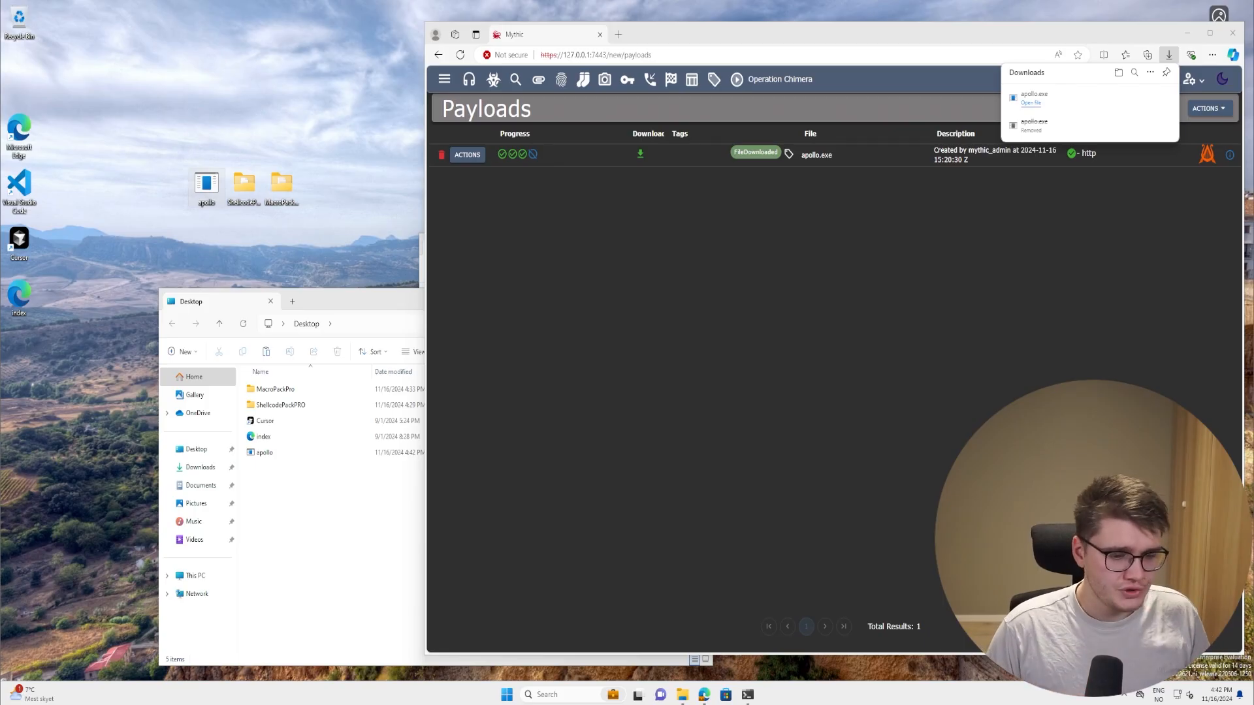
Dismiss the Edge Downloads flyout and navigate from the apollo.exe payloads list toward the callbacks view
left_click(637, 314)
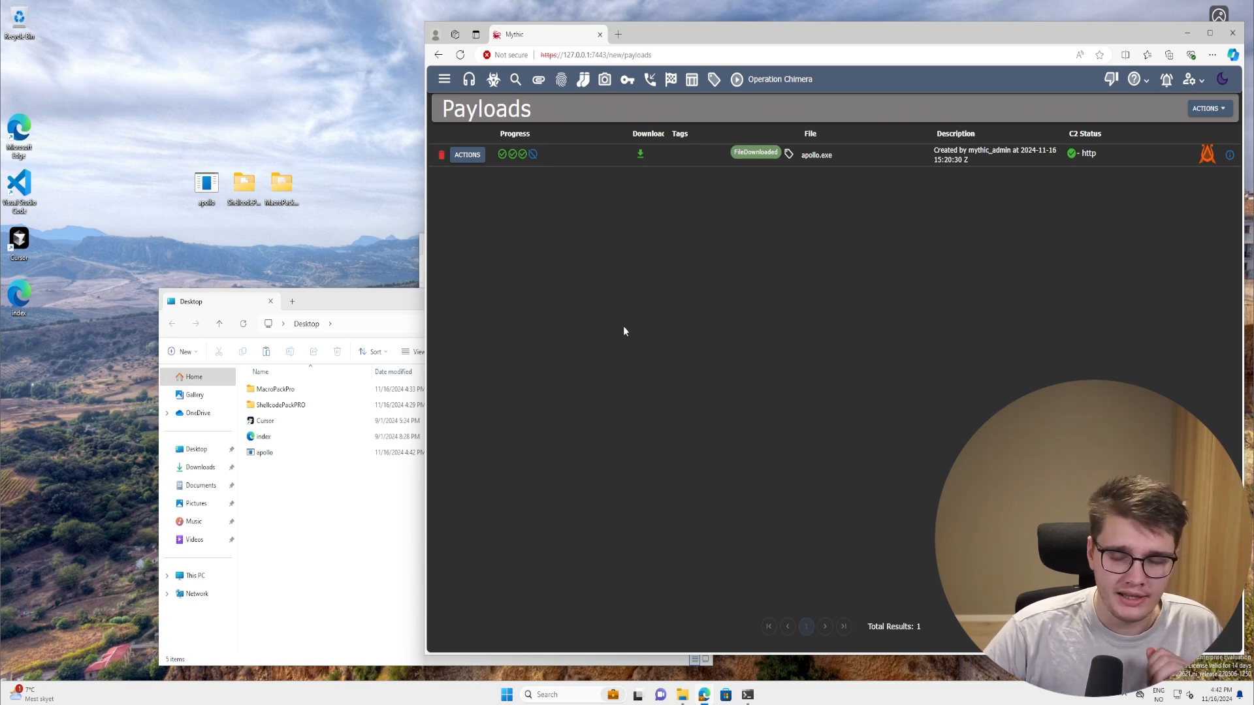
left_click(268, 243)
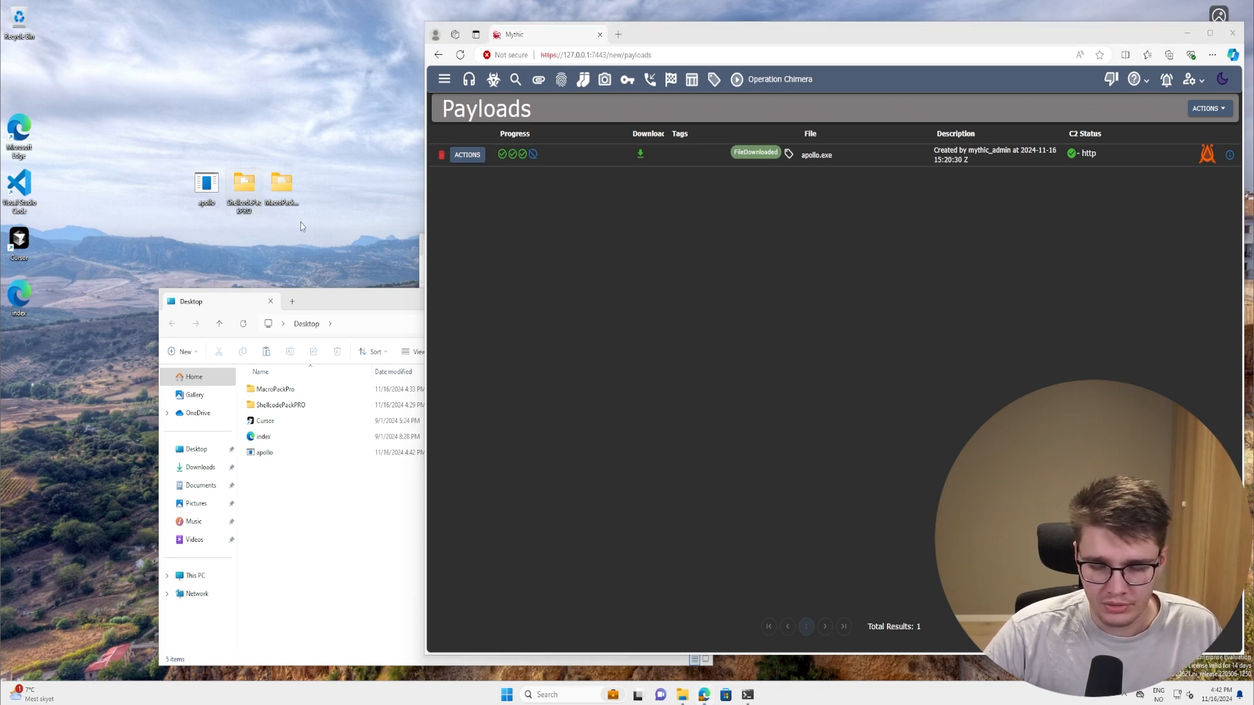
left_click(693, 228)
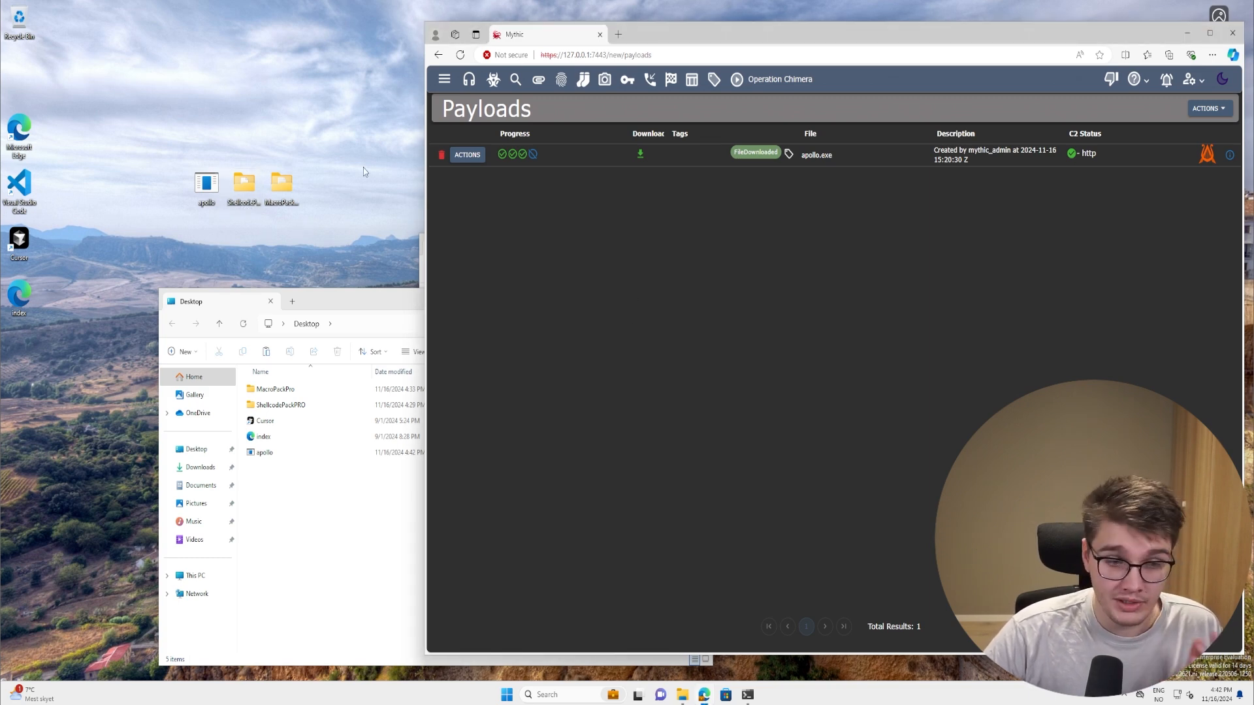
left_click_drag(351, 160, 237, 229)
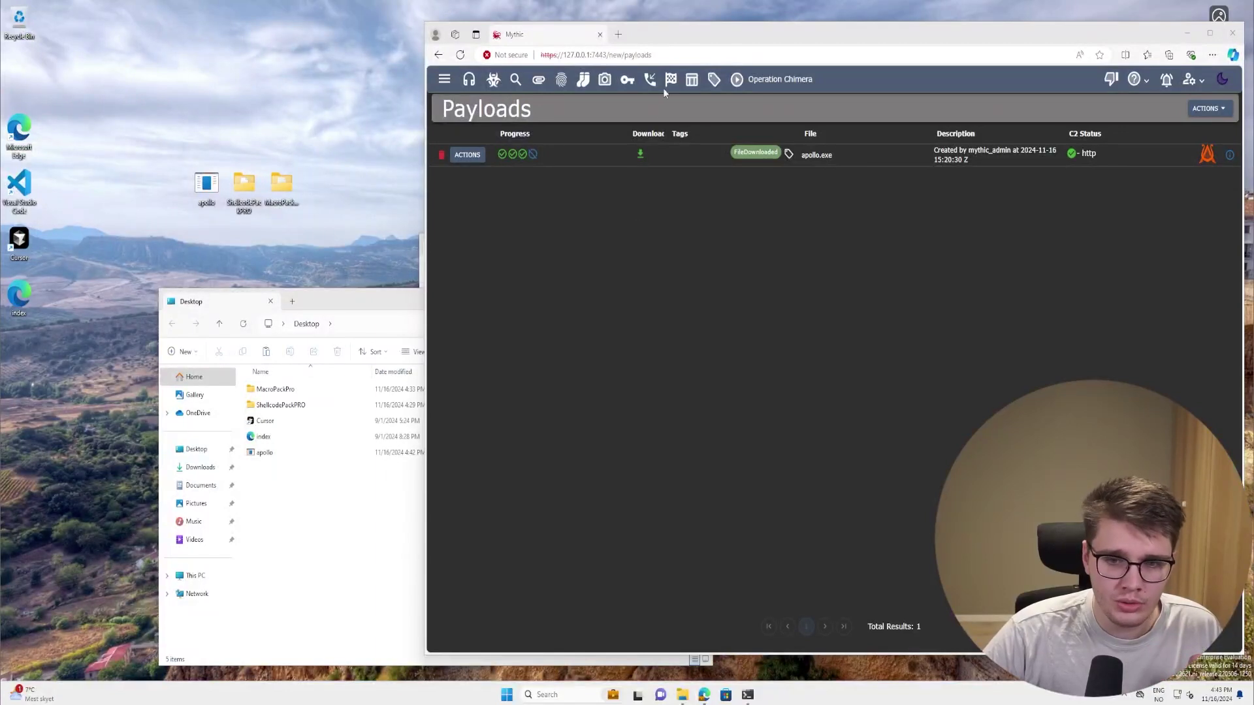
Interact with new callback 6 in Mythic and submit a help task to the apollo agent
left_click(649, 79)
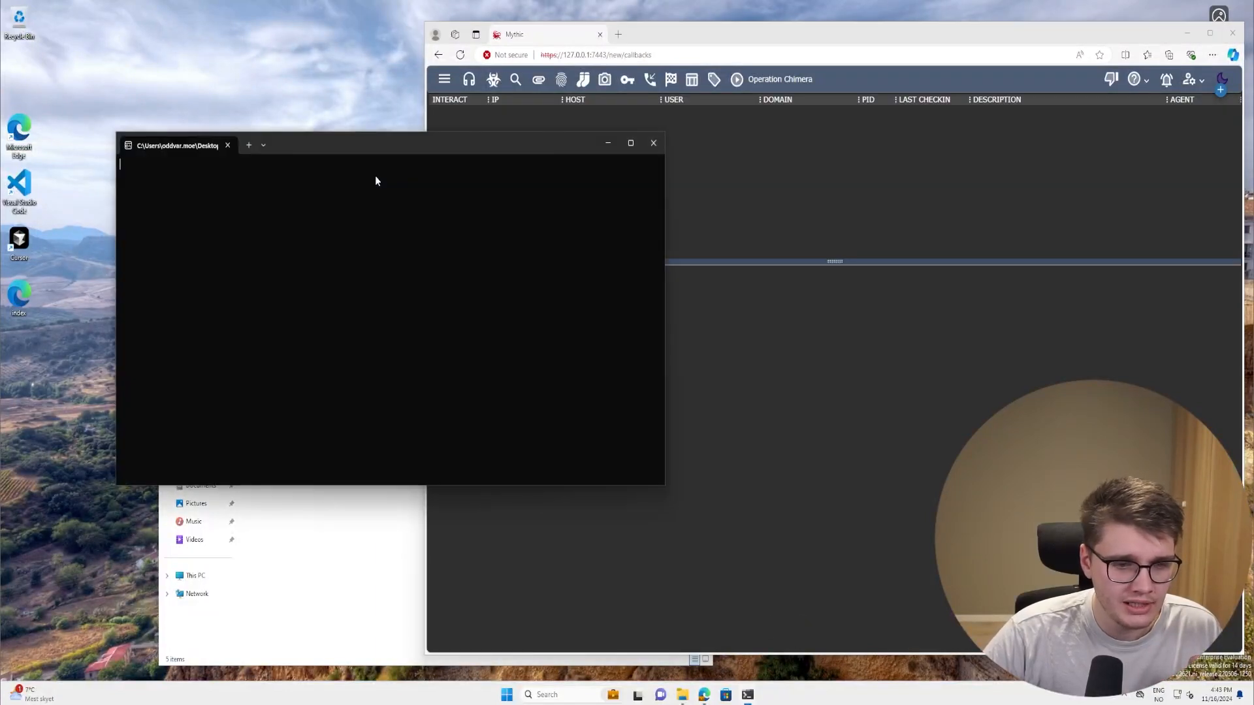
left_click(768, 153)
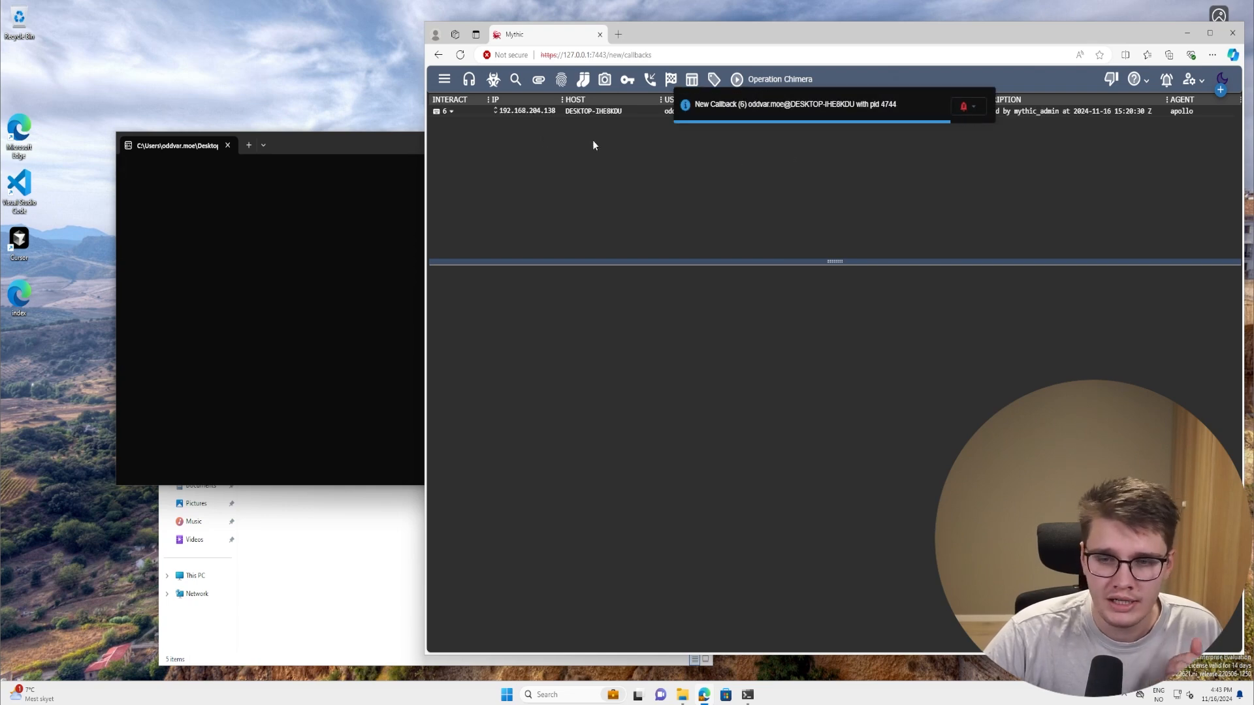
left_click(437, 111)
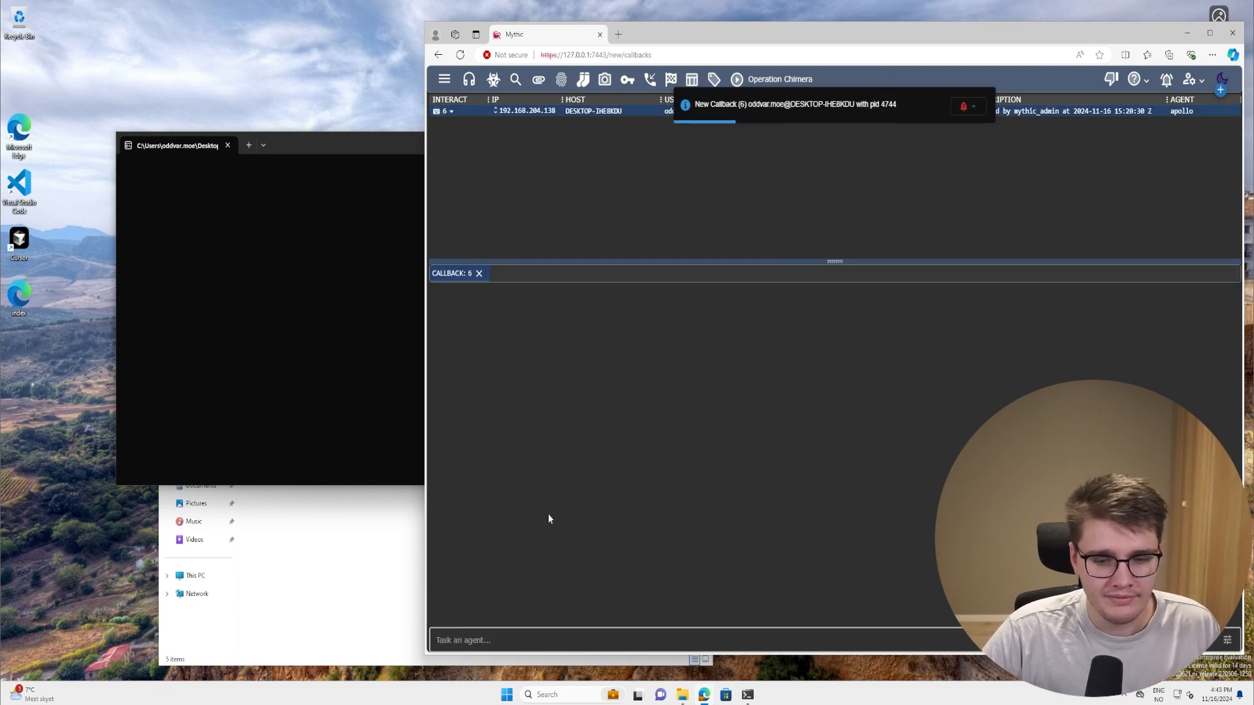
type("help")
key("Return")
scroll(594, 453, "down", 2)
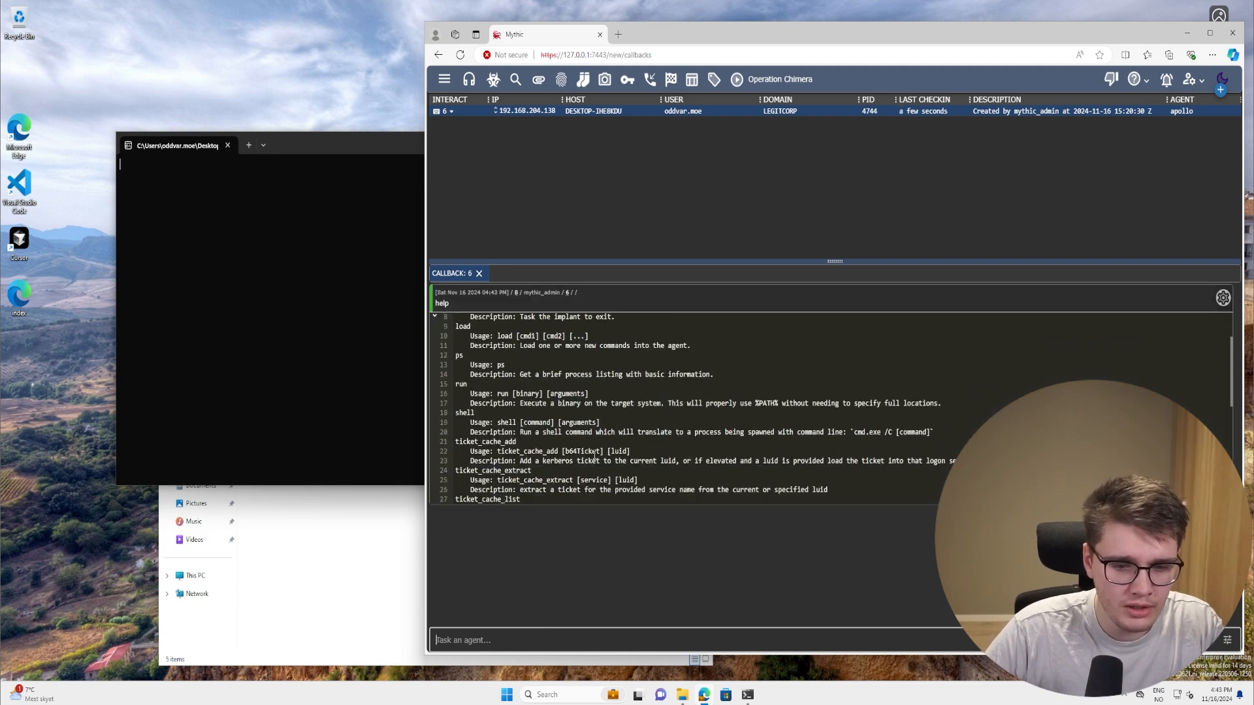
scroll(595, 453, "down", 1)
Task callback 6 with shell calc.exe, check its output, and close the launched Calculator
left_click(469, 378)
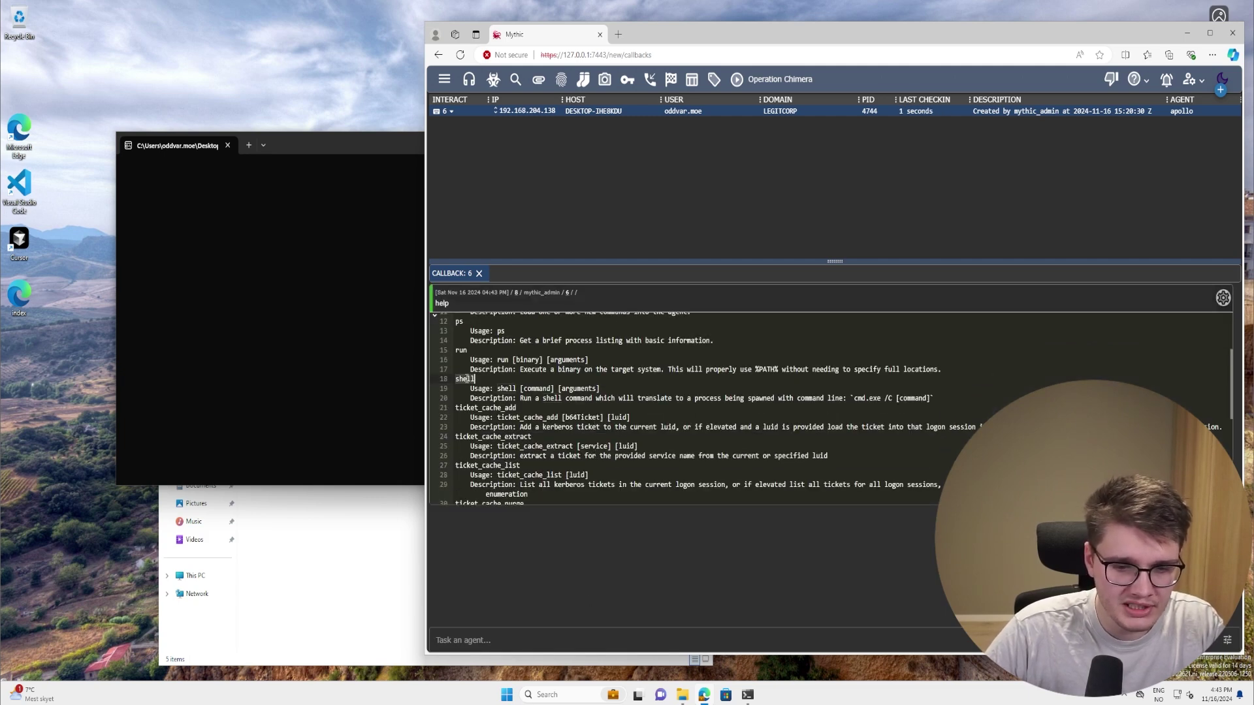
left_click(497, 631)
type("shell calc.e")
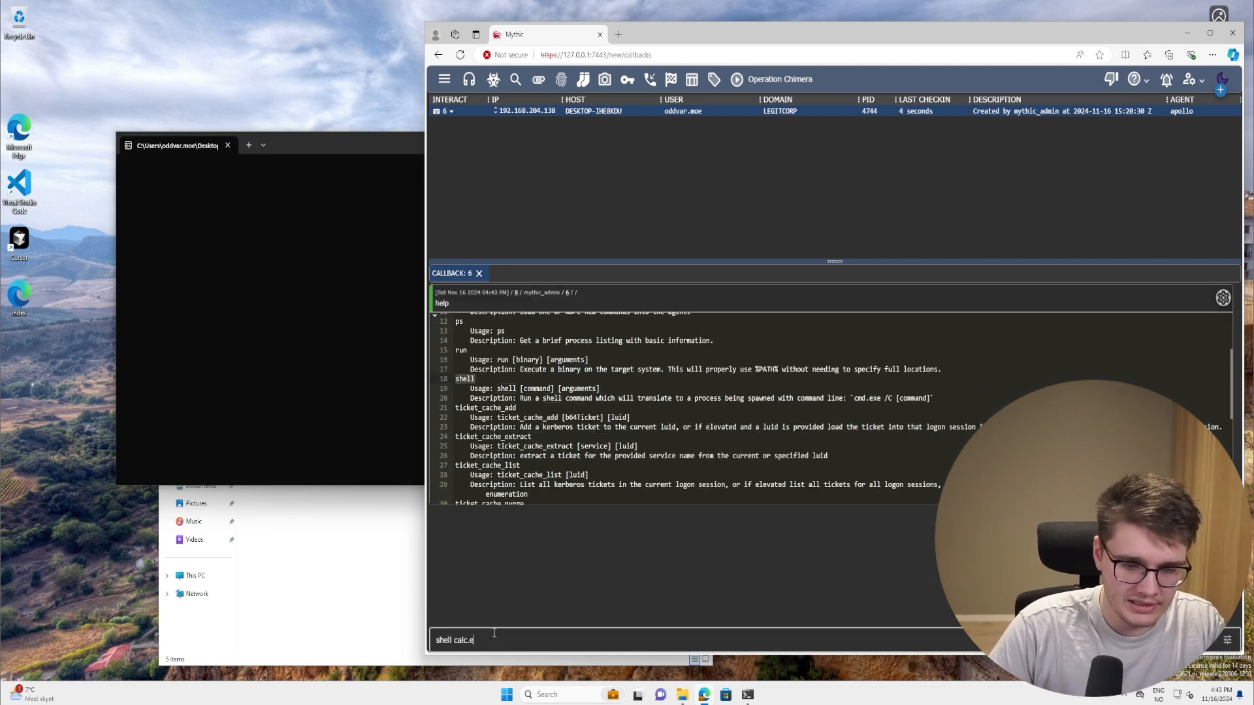
type("xe")
key("Return")
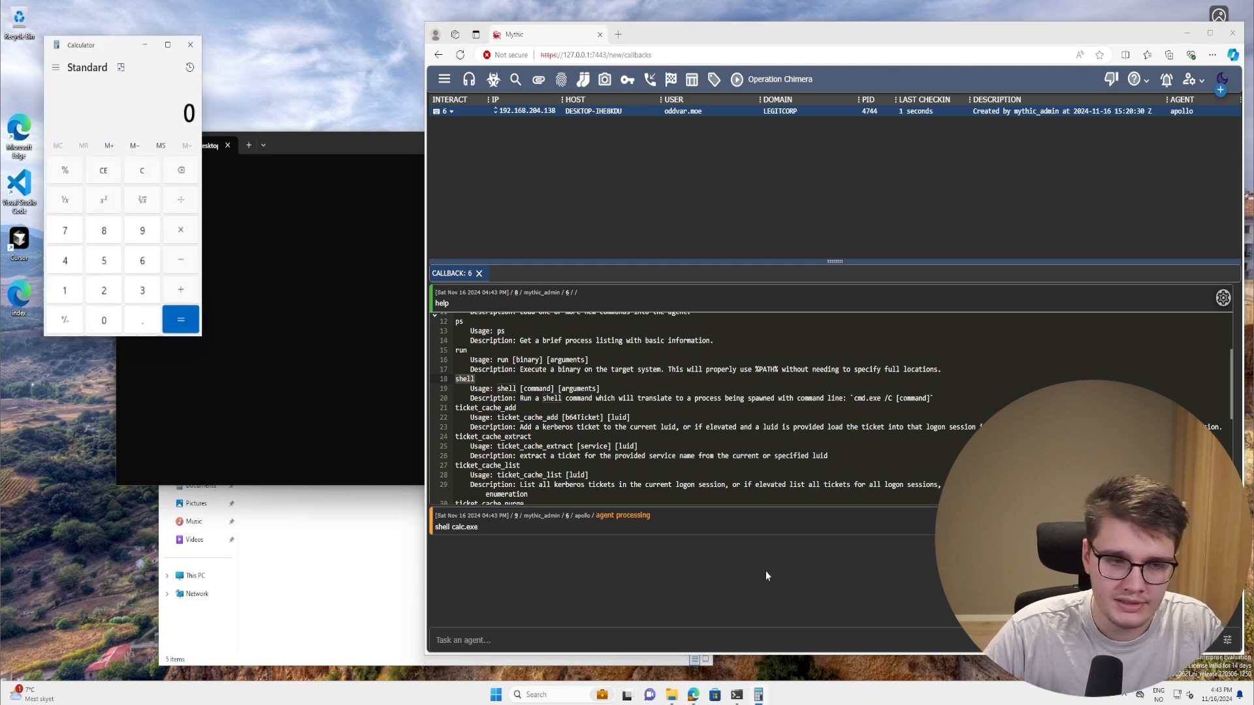
left_click(650, 523)
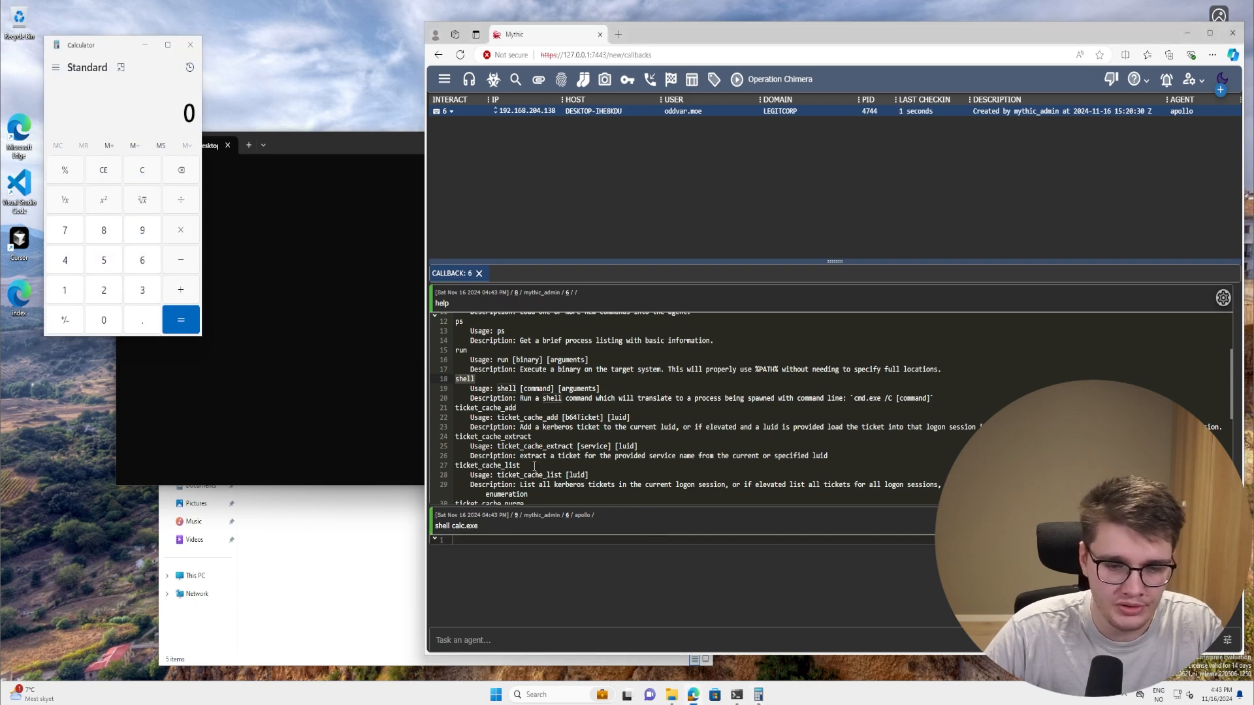
left_click(190, 44)
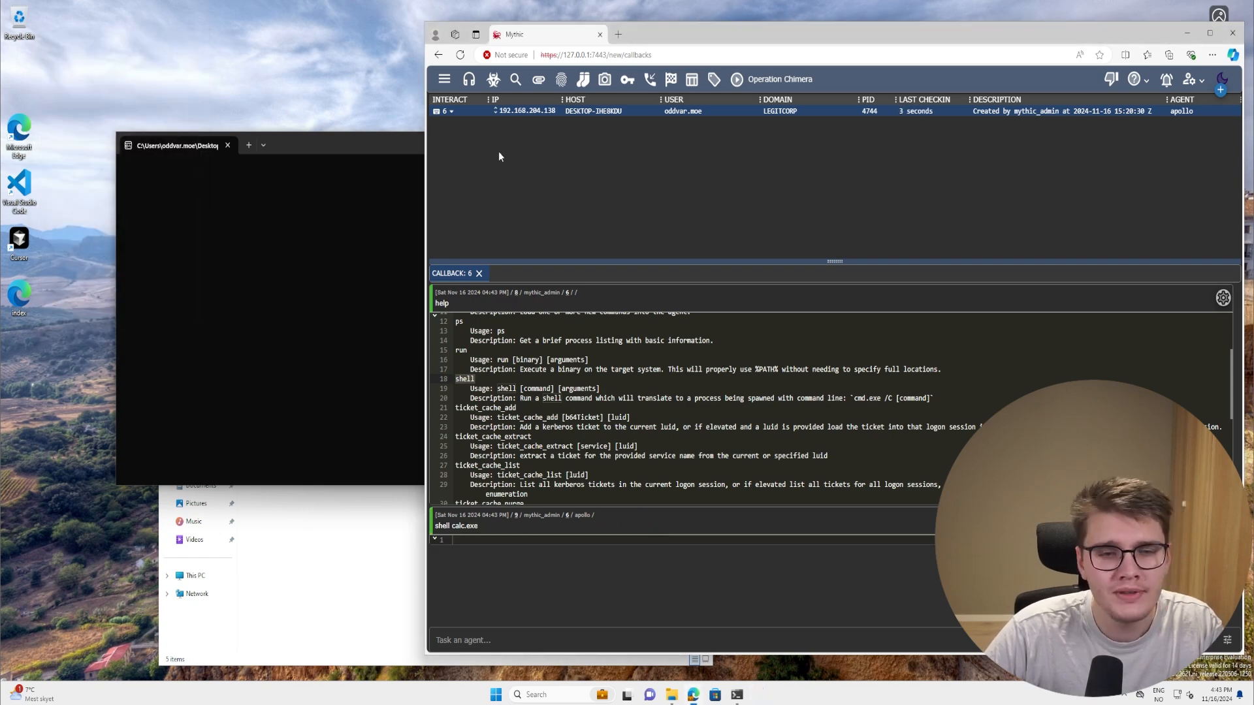
Exit callback 6, hide it from the callbacks table, and close the payload's terminal window
left_click(446, 111)
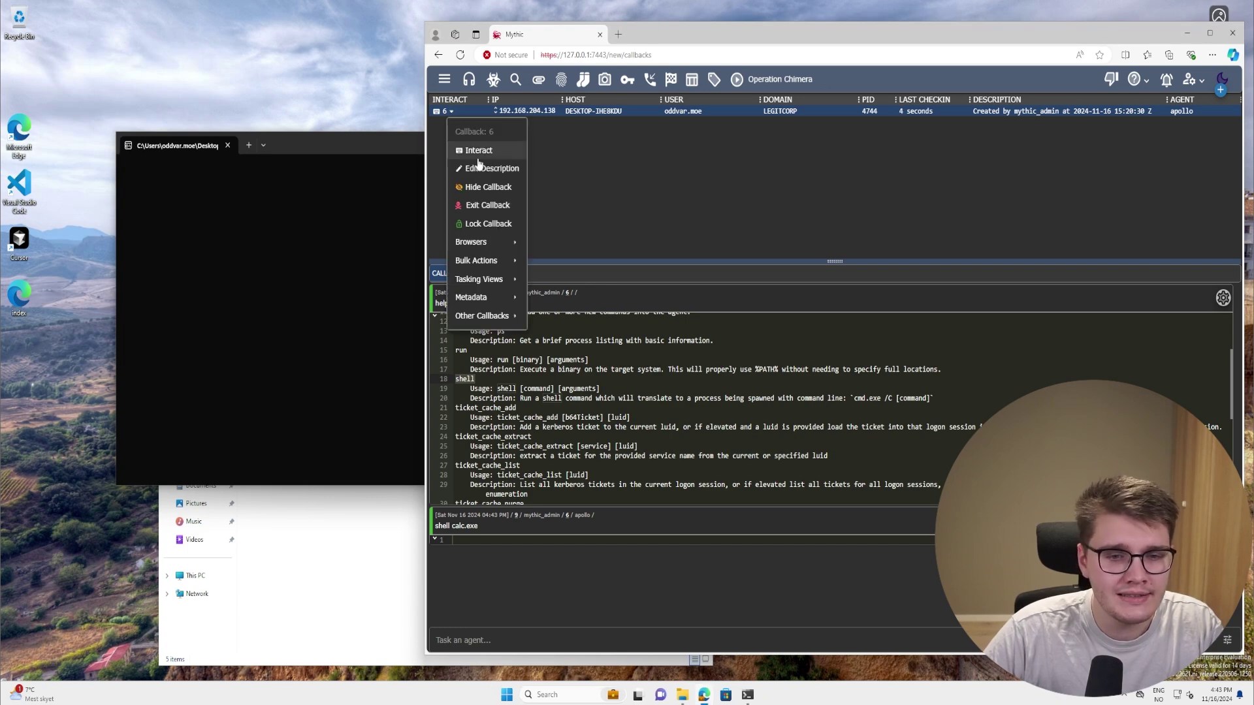
left_click(488, 205)
left_click(855, 376)
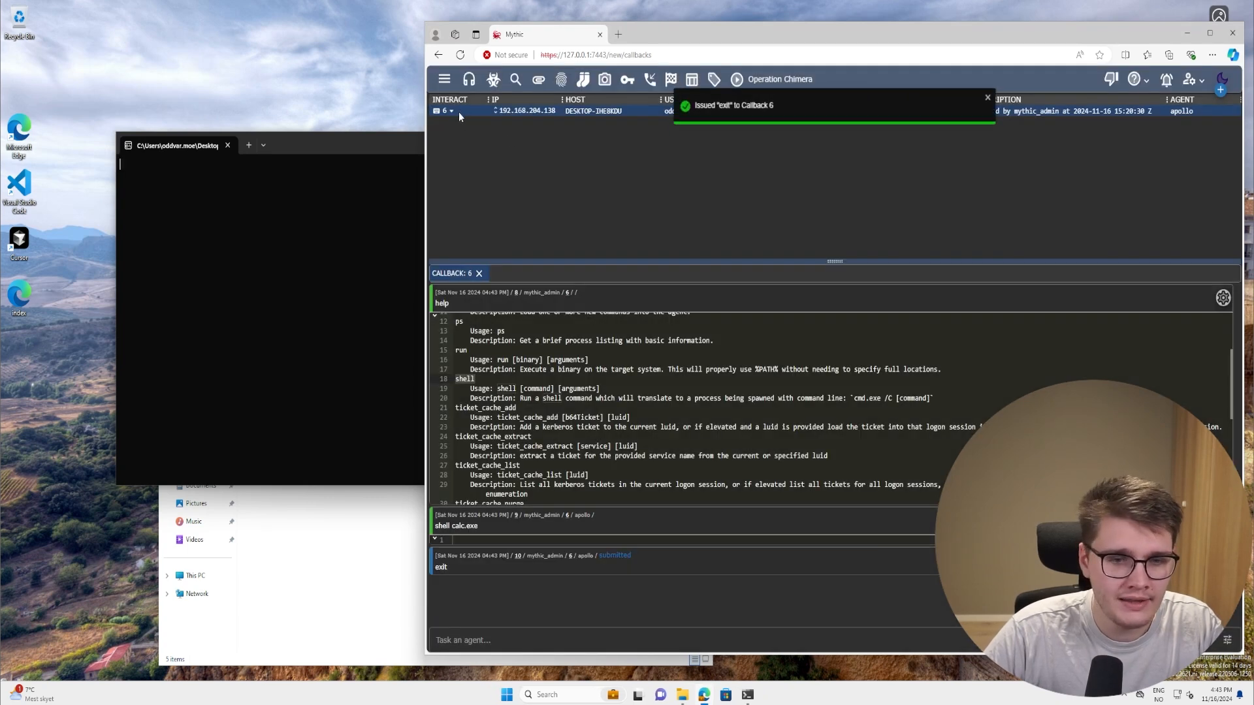
left_click(447, 110)
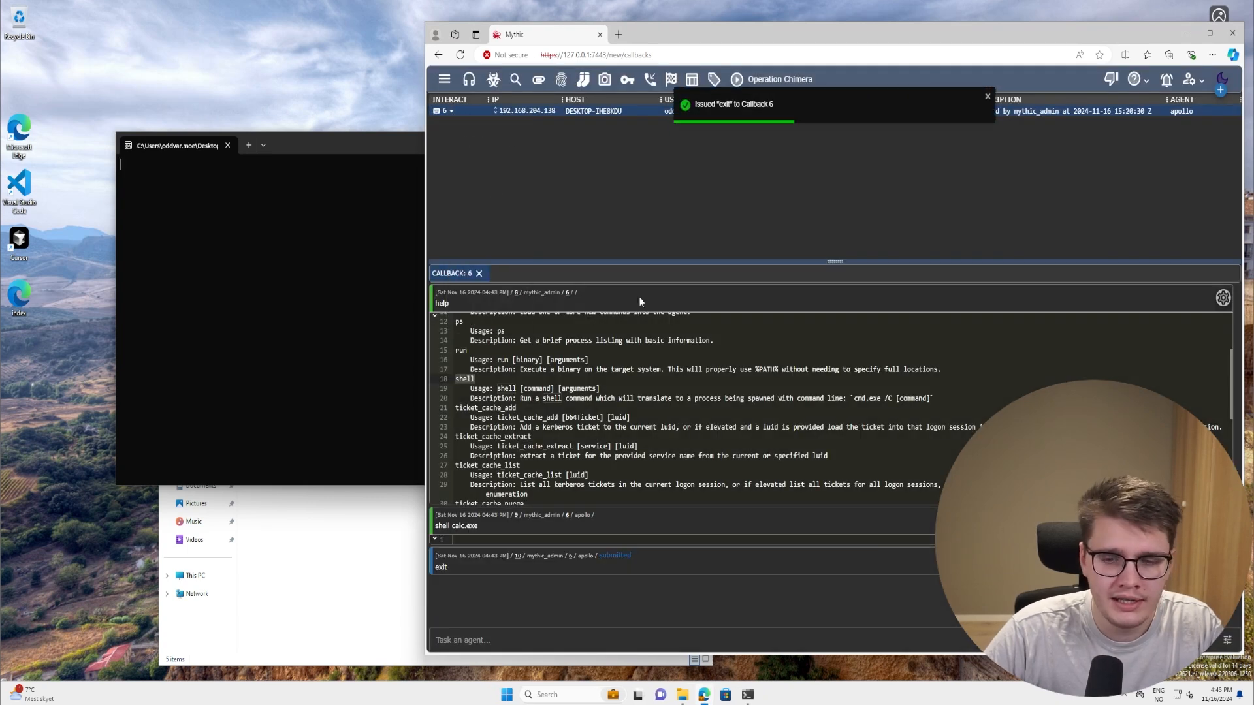
left_click(495, 186)
left_click(479, 273)
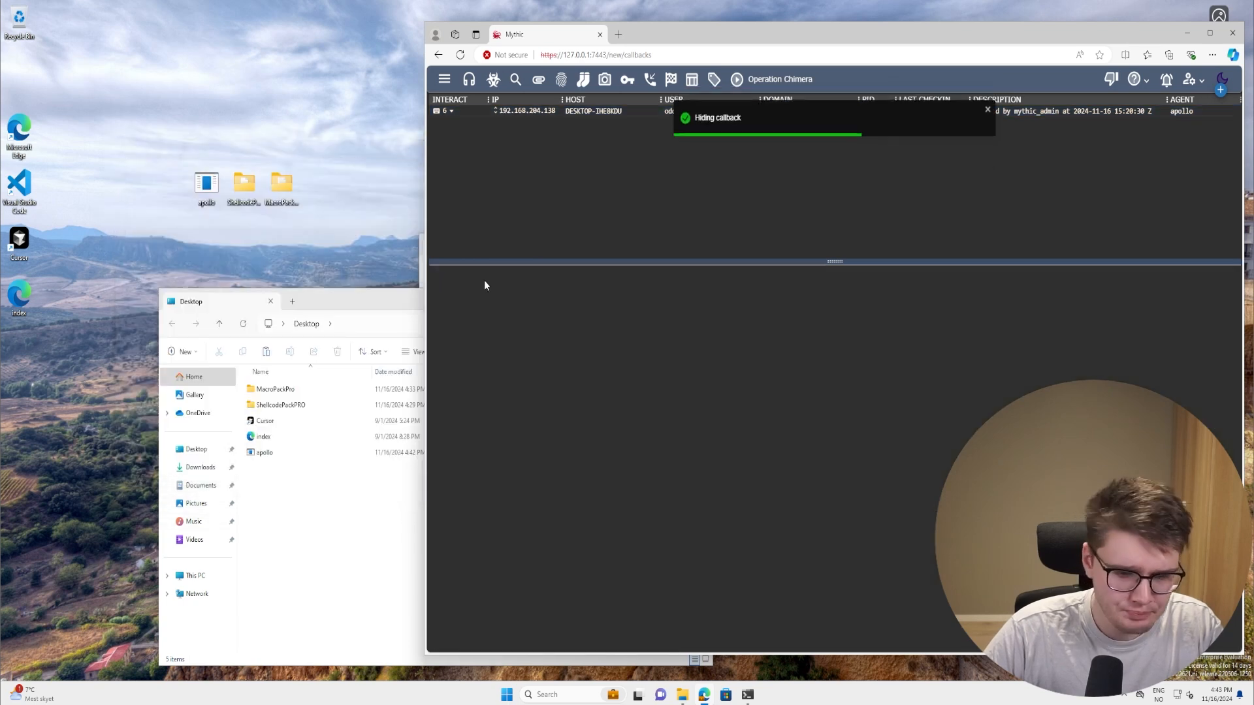
Launch shellcode_pack_gui.bat from the ShellcodePackPRO folder and clear Explorer and the terminal aside
left_click(299, 406)
double_click(299, 406)
double_click(284, 518)
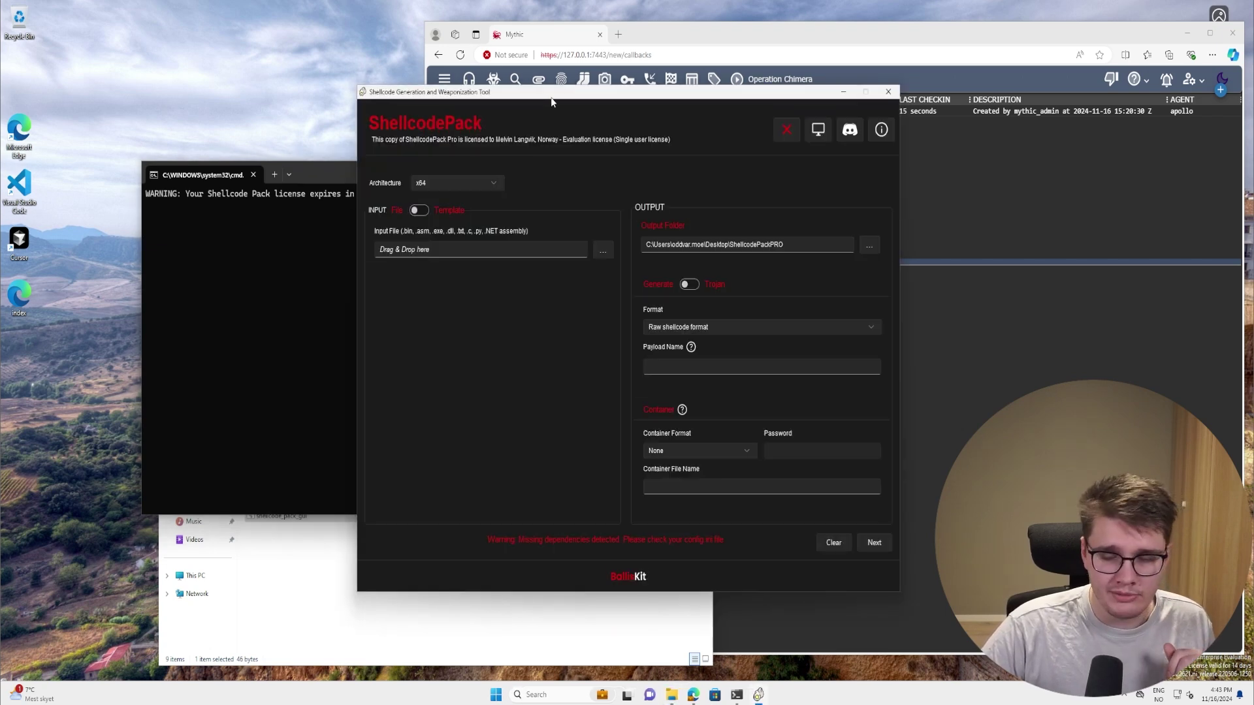
left_click_drag(554, 98, 697, 91)
left_click(425, 582)
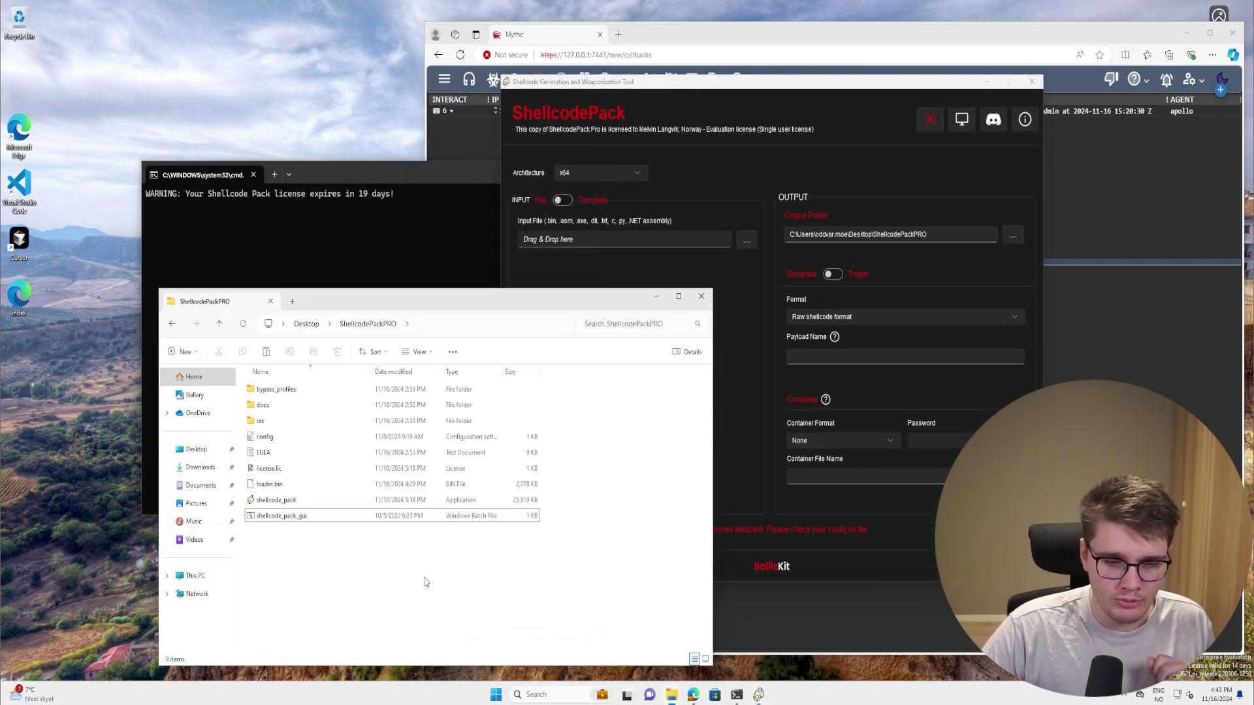
left_click(658, 298)
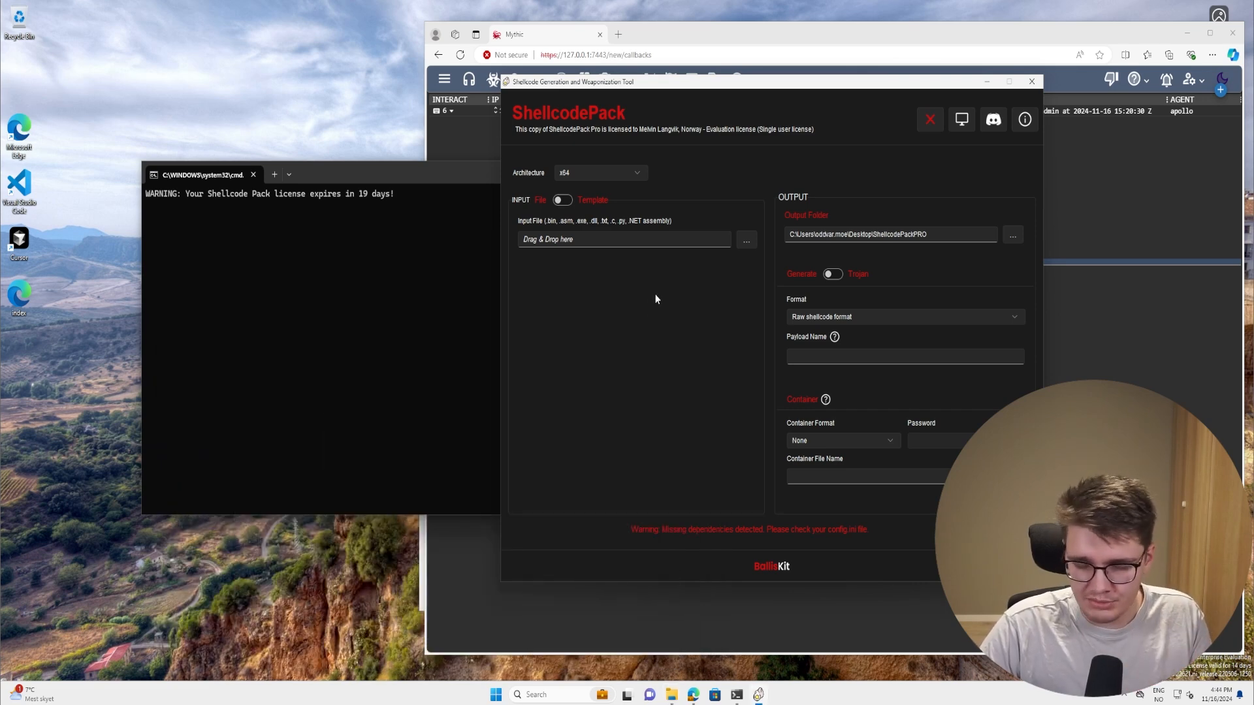
left_click_drag(584, 177, 548, 303)
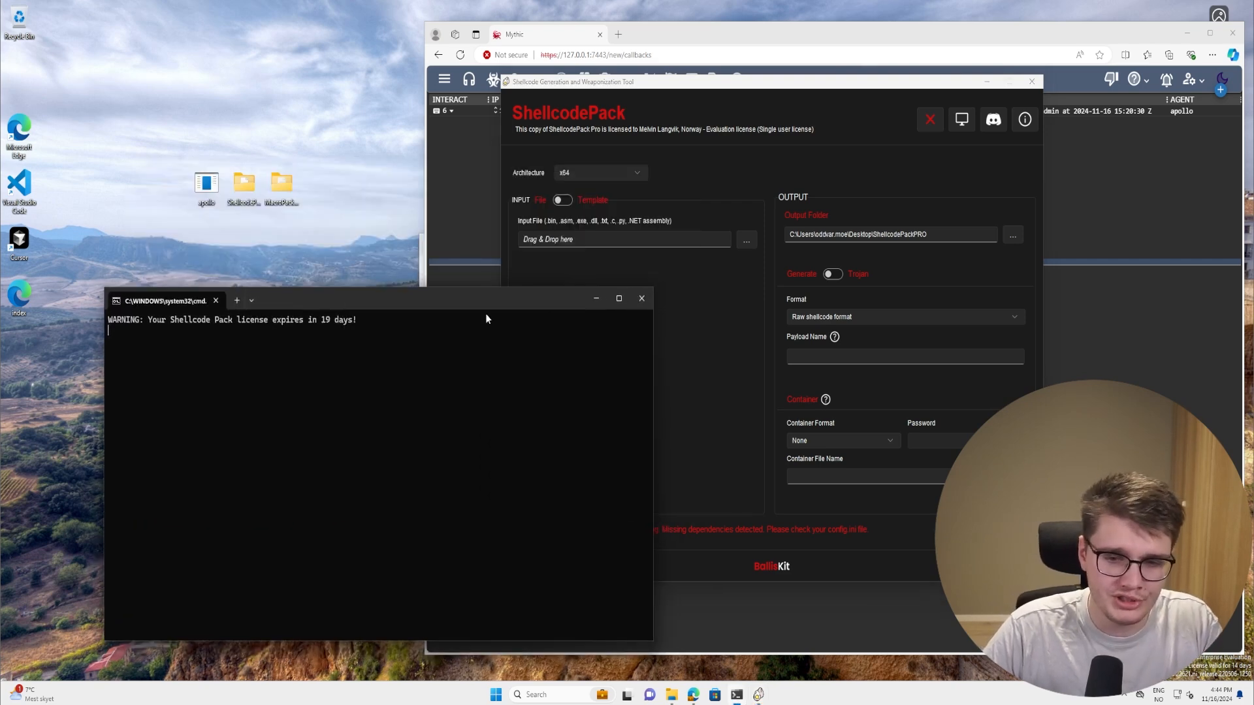
Select Desktop\apollo.exe as the ShellcodePack Pro input file
left_click(592, 298)
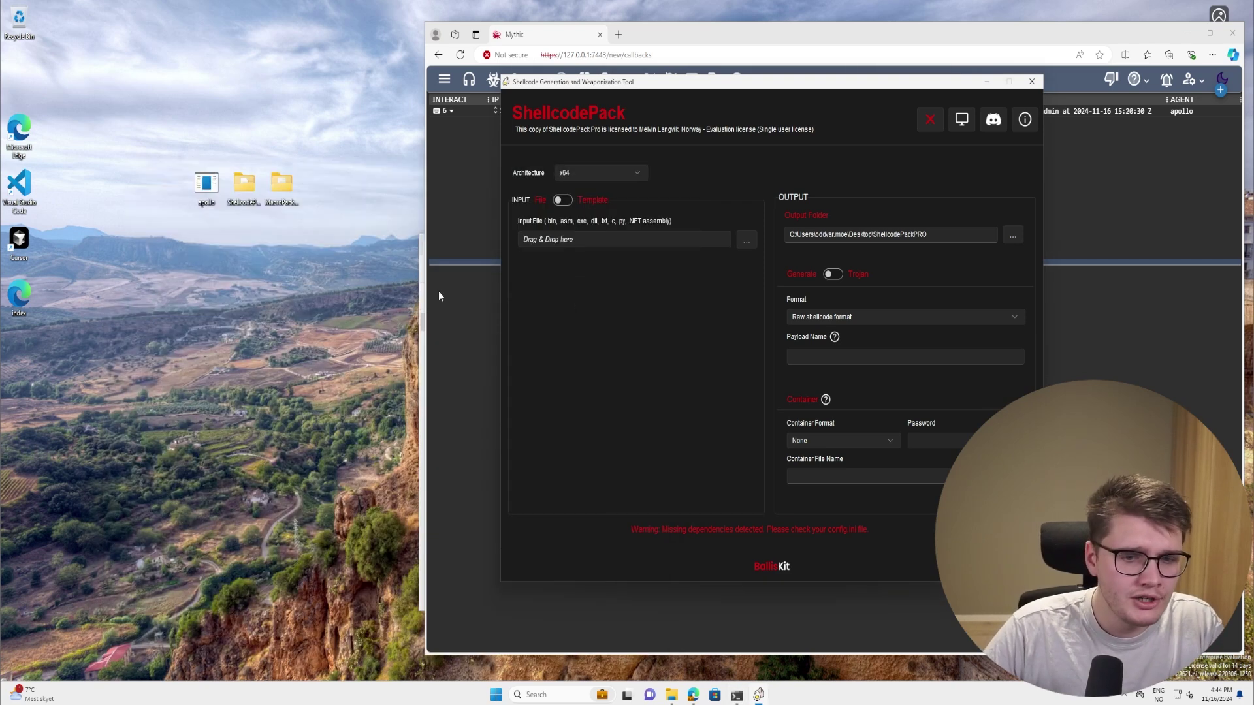
left_click(744, 242)
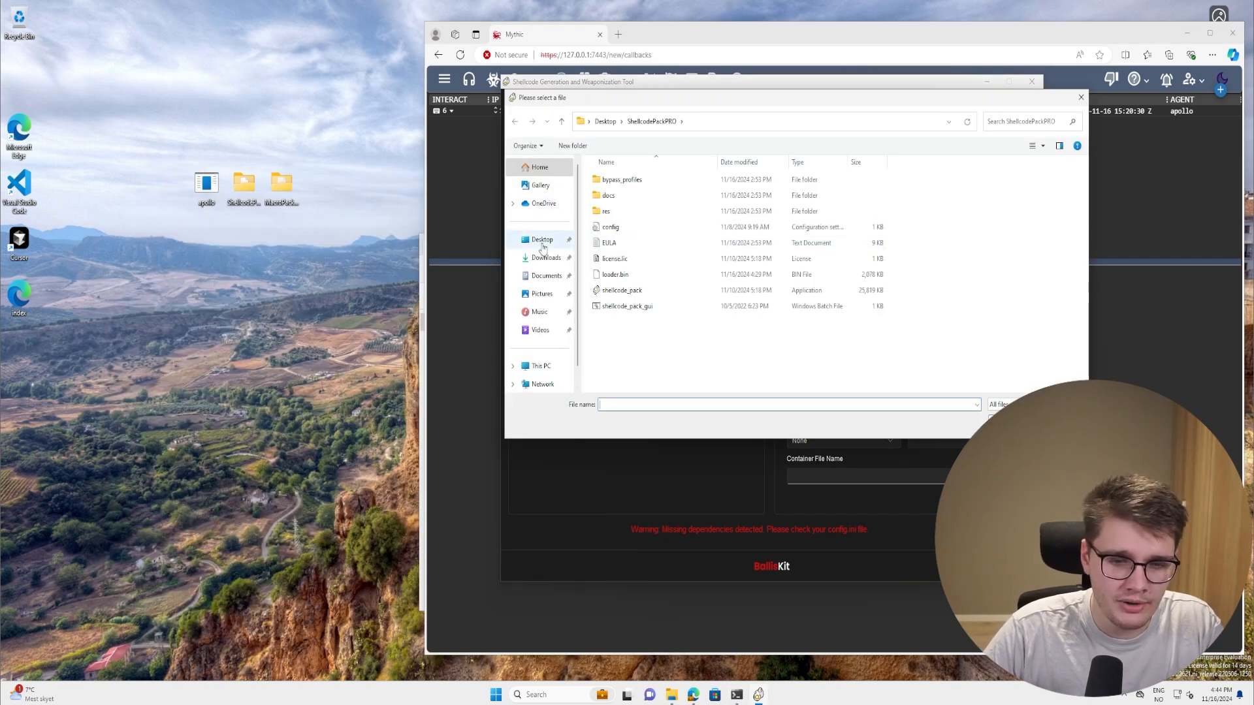
left_click(543, 239)
double_click(627, 211)
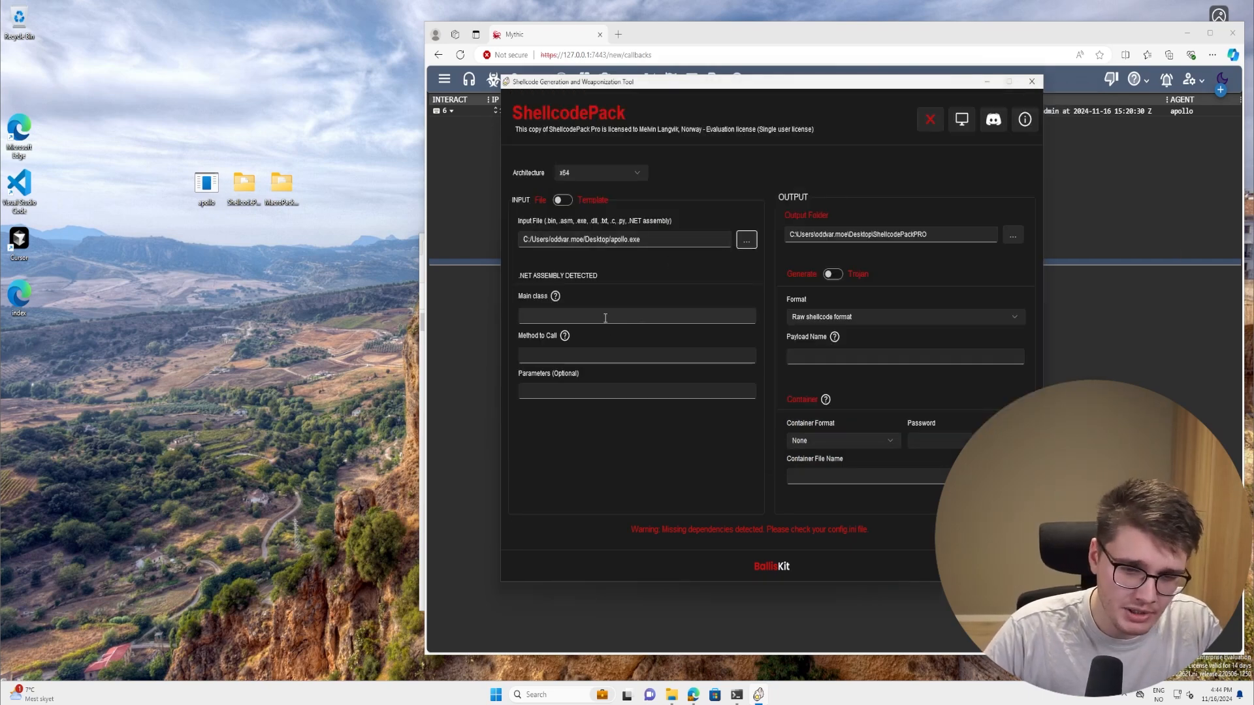
Enter Apollo.Program as the main class and Main as the method to call
left_click(605, 318)
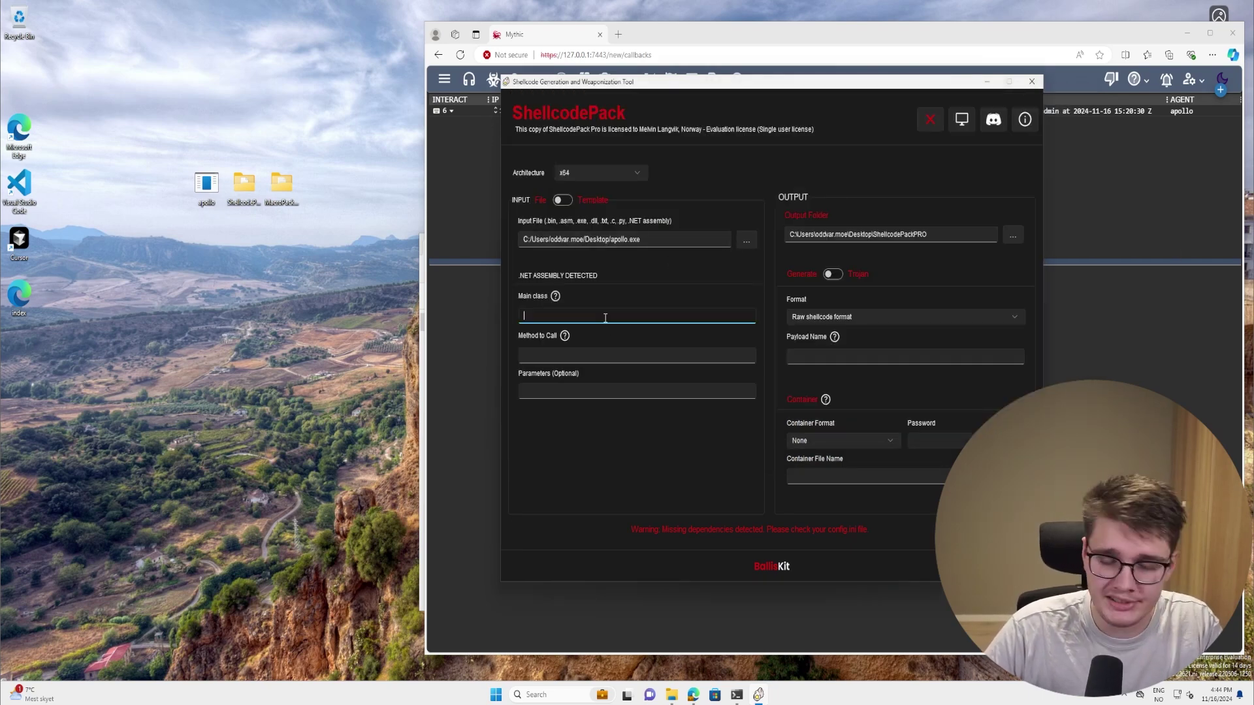
left_click(591, 356)
left_click(554, 315)
mouse_move(555, 296)
type("Apollo.Progra")
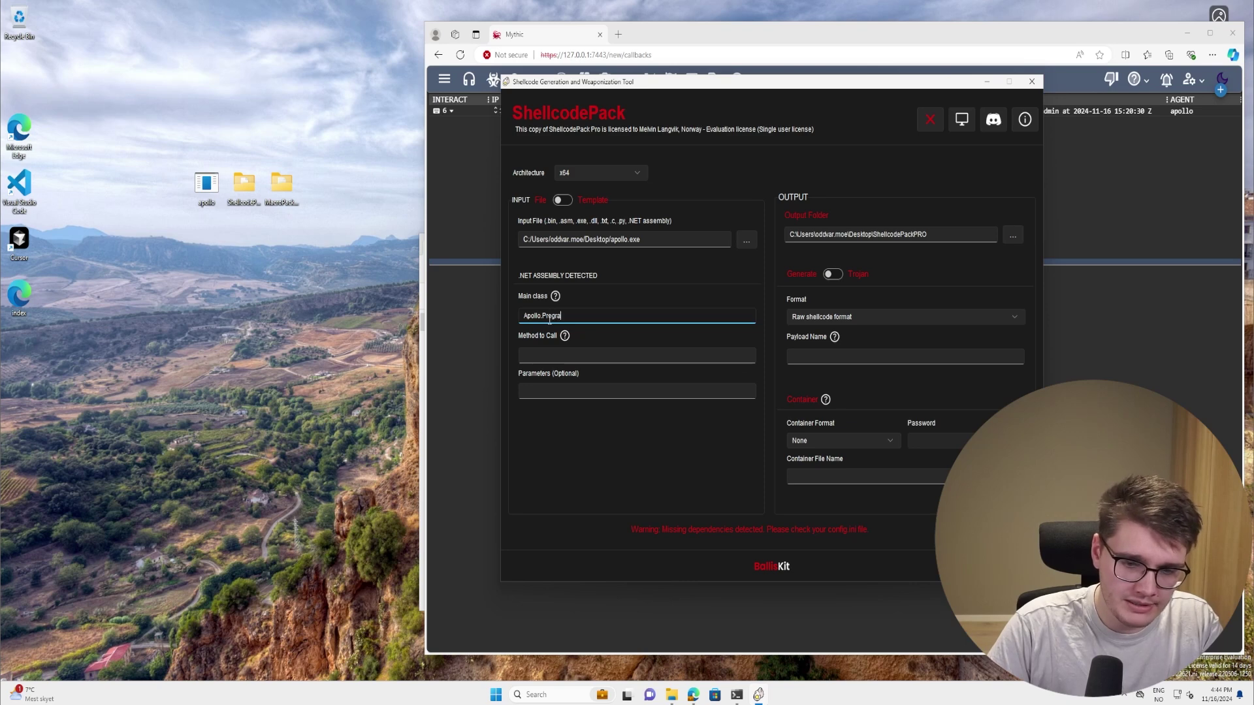
type("m")
left_click(550, 353)
type("Main")
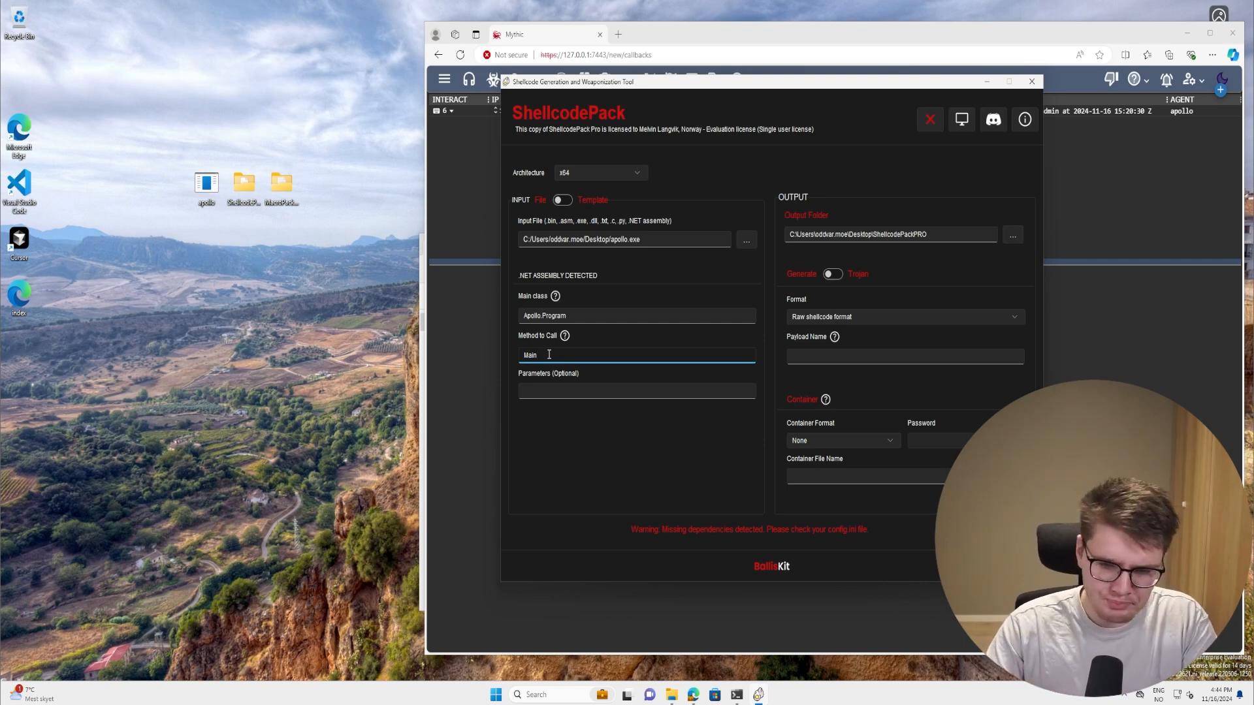
Choose 'Python source code launching hex shellcode' as the output format
left_click(844, 322)
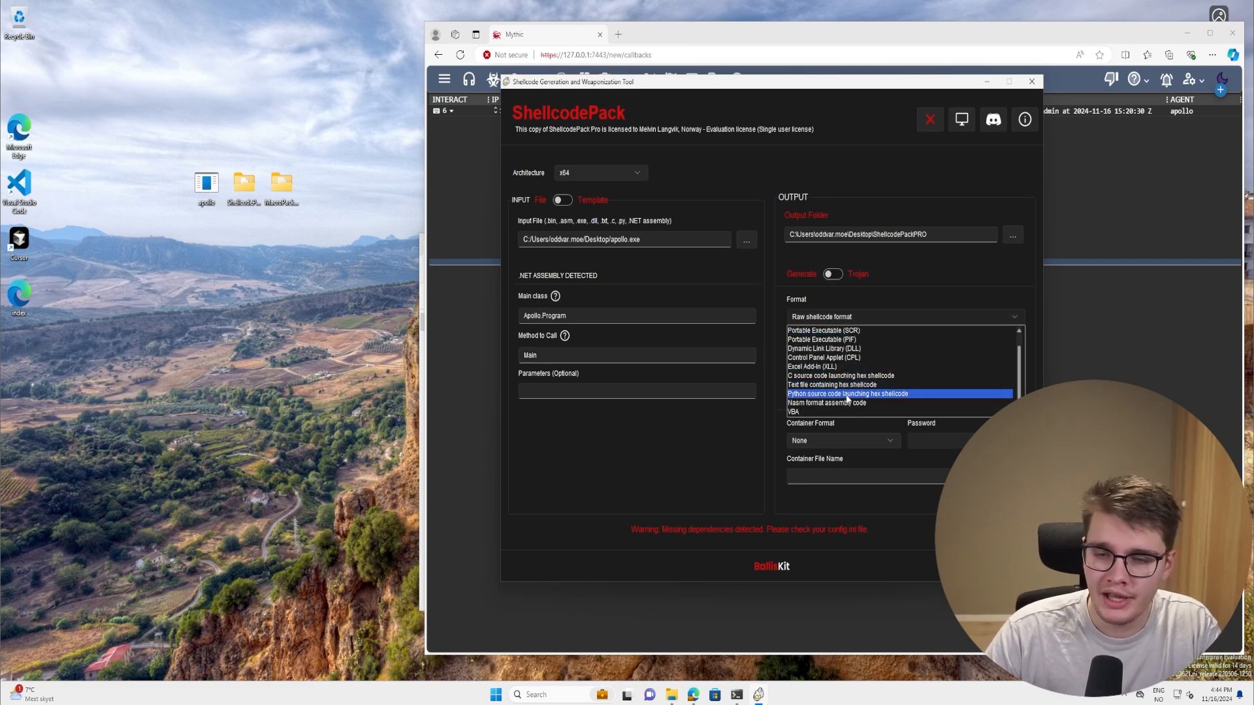
left_click(849, 394)
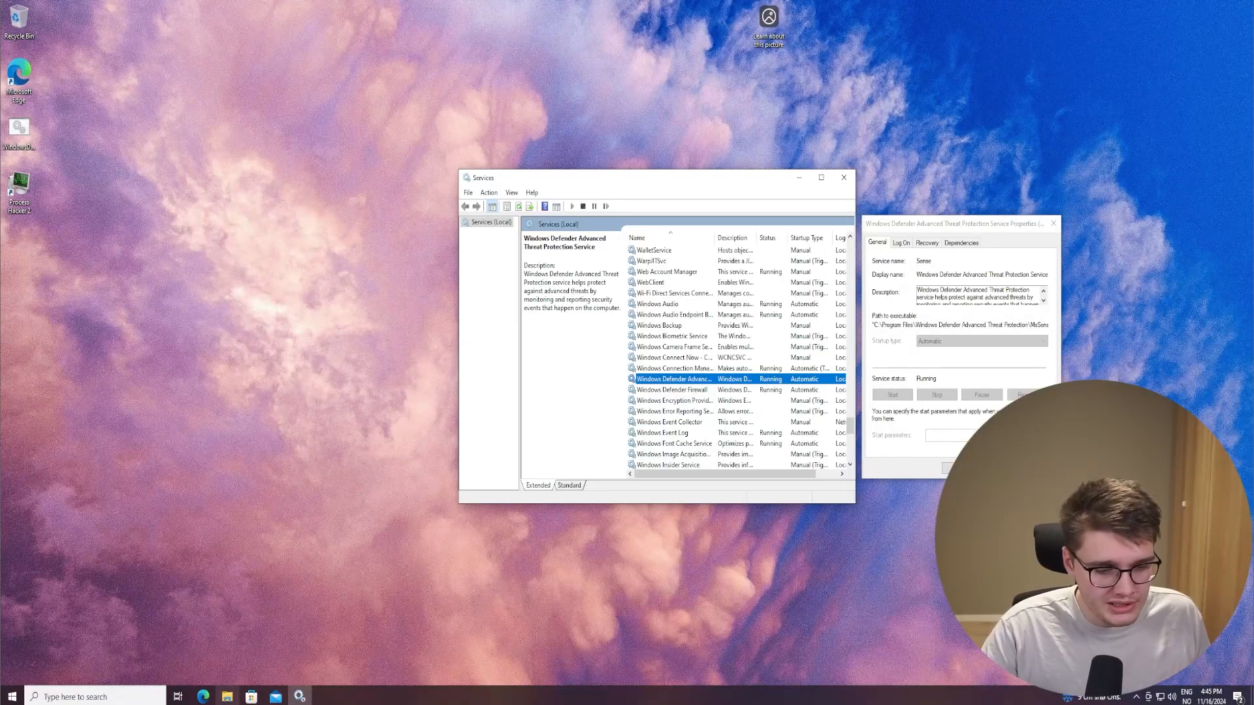
Launch Microsoft Store from a taskbar search for 'store' and return to its home page
left_click(98, 697)
type("store")
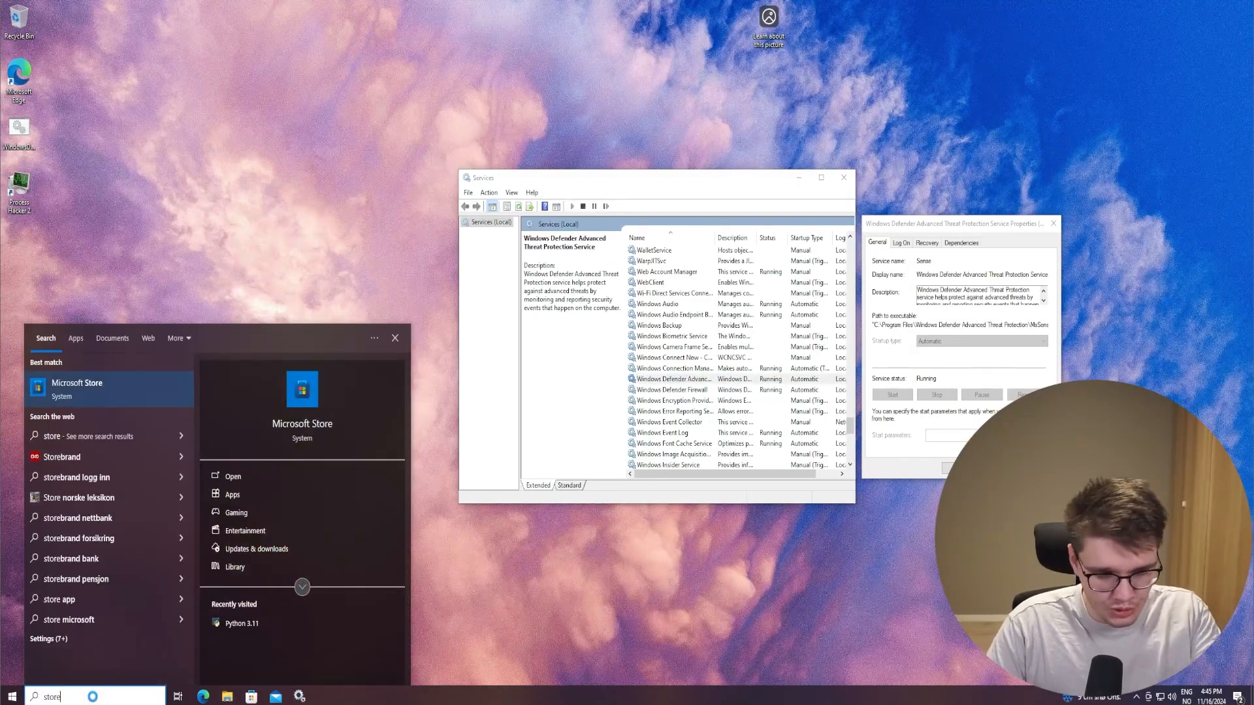
key("Return")
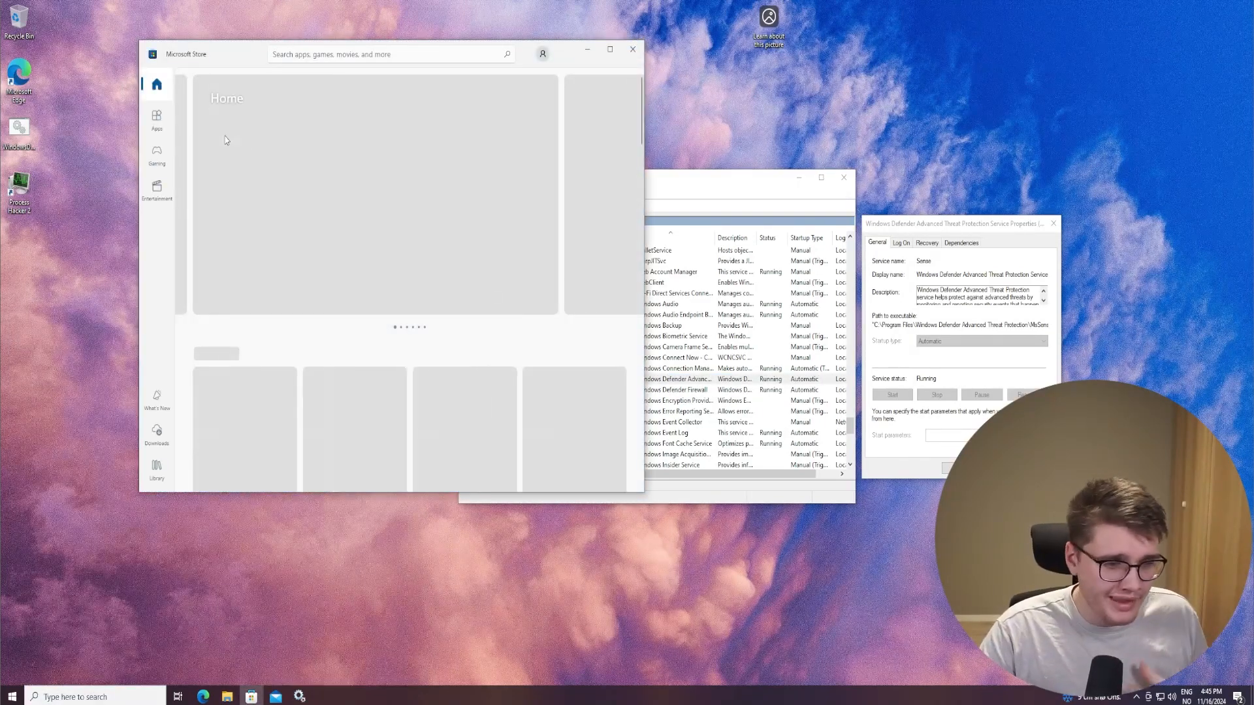
left_click(157, 120)
left_click(159, 90)
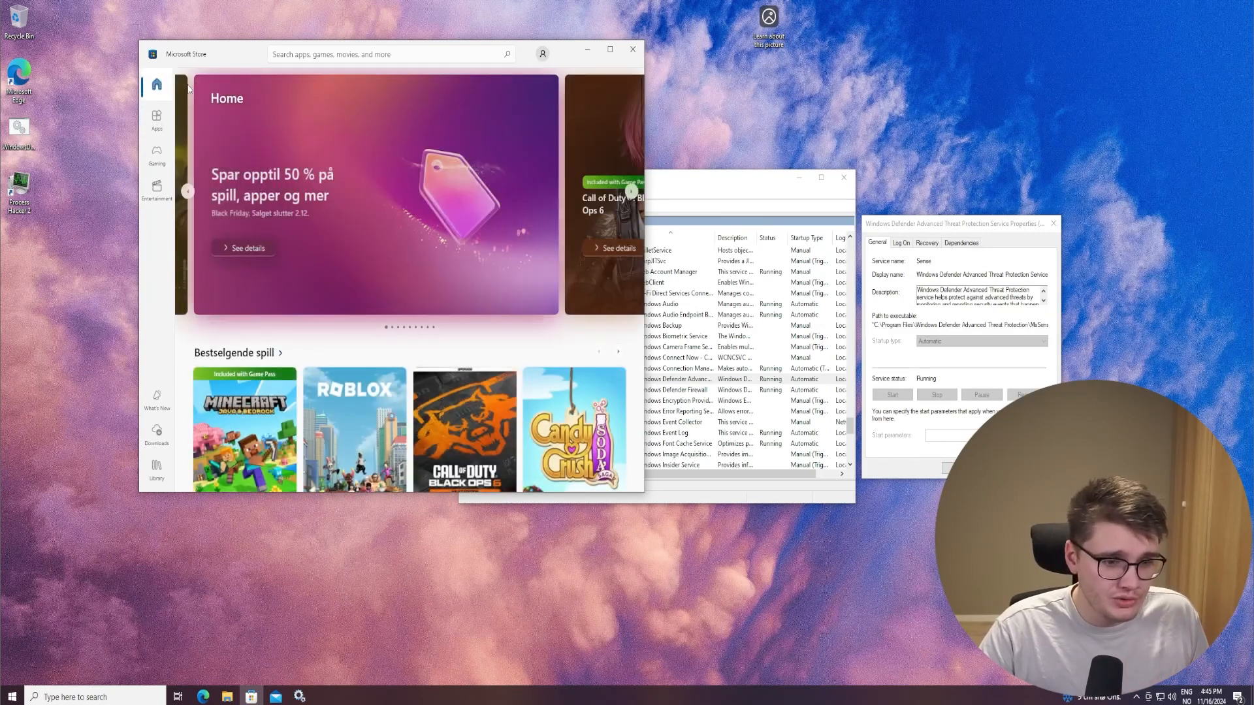
Search the Store for python, confirm the Python 3.11 product page, then minimize the Store
left_click(347, 54)
type("python")
key("Return")
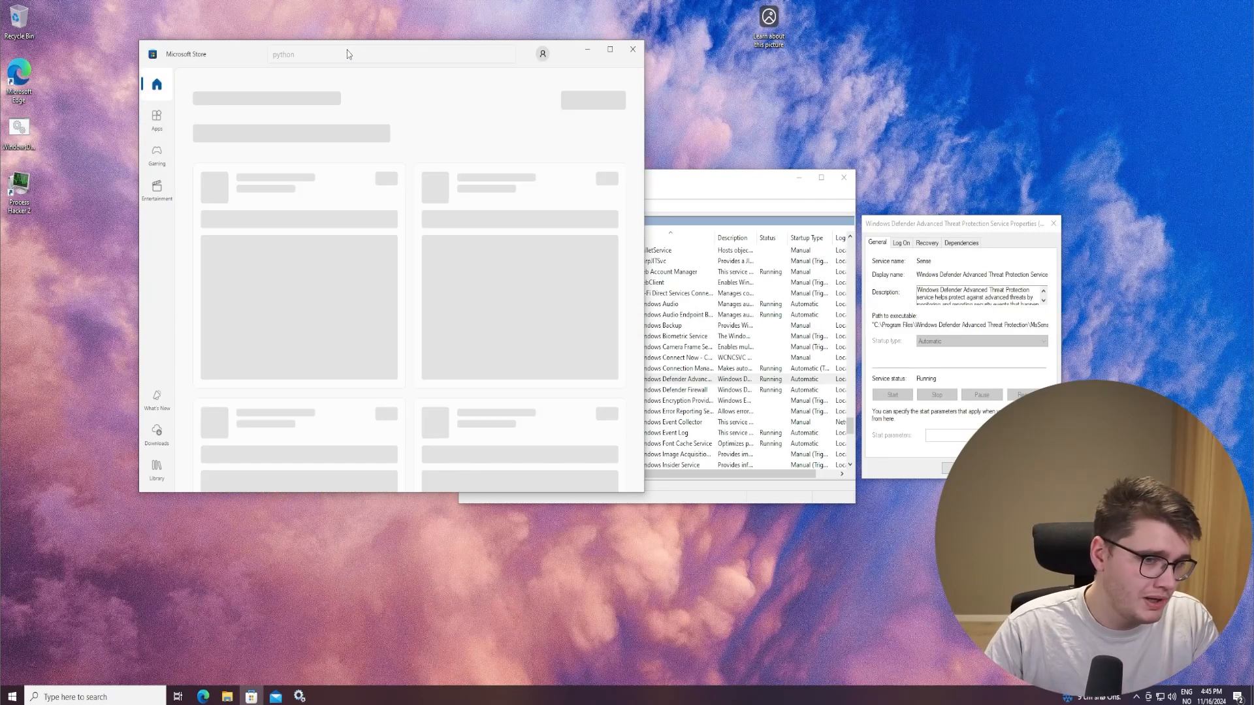
left_click(326, 407)
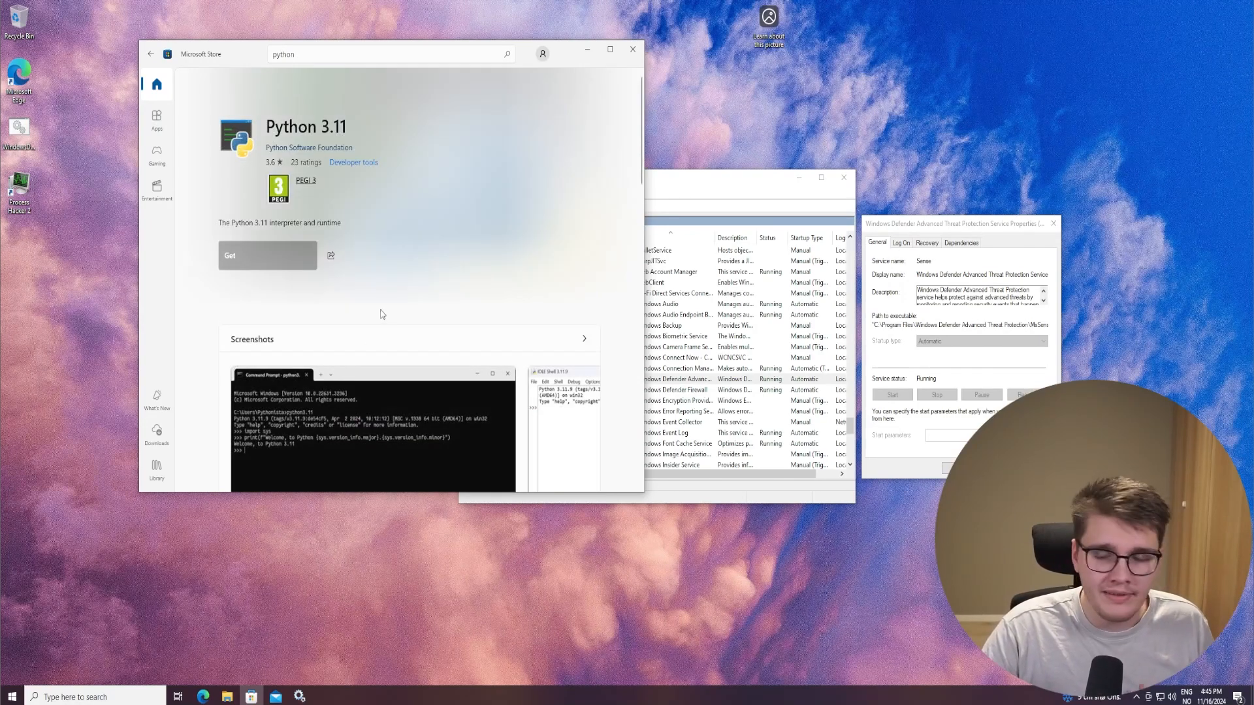
left_click(585, 49)
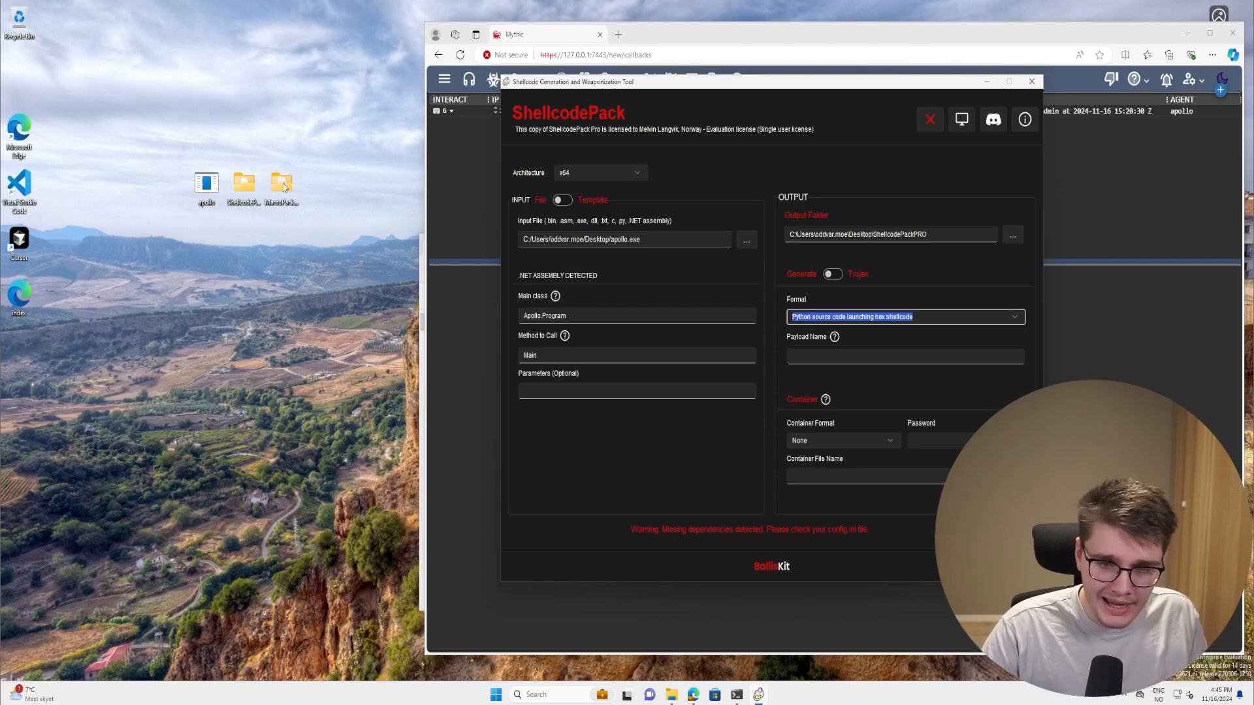
Enter csv_parser as the payload name for the Python launcher
left_click(282, 185)
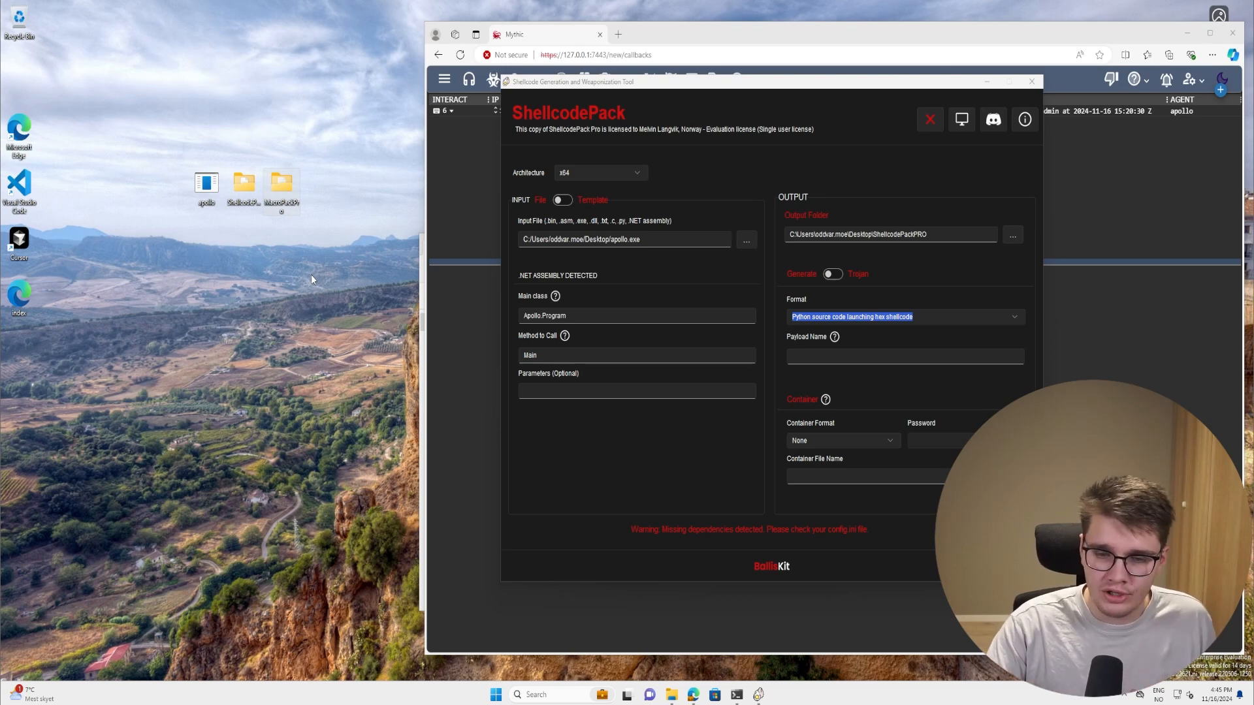
left_click(841, 361)
type("csv_parser")
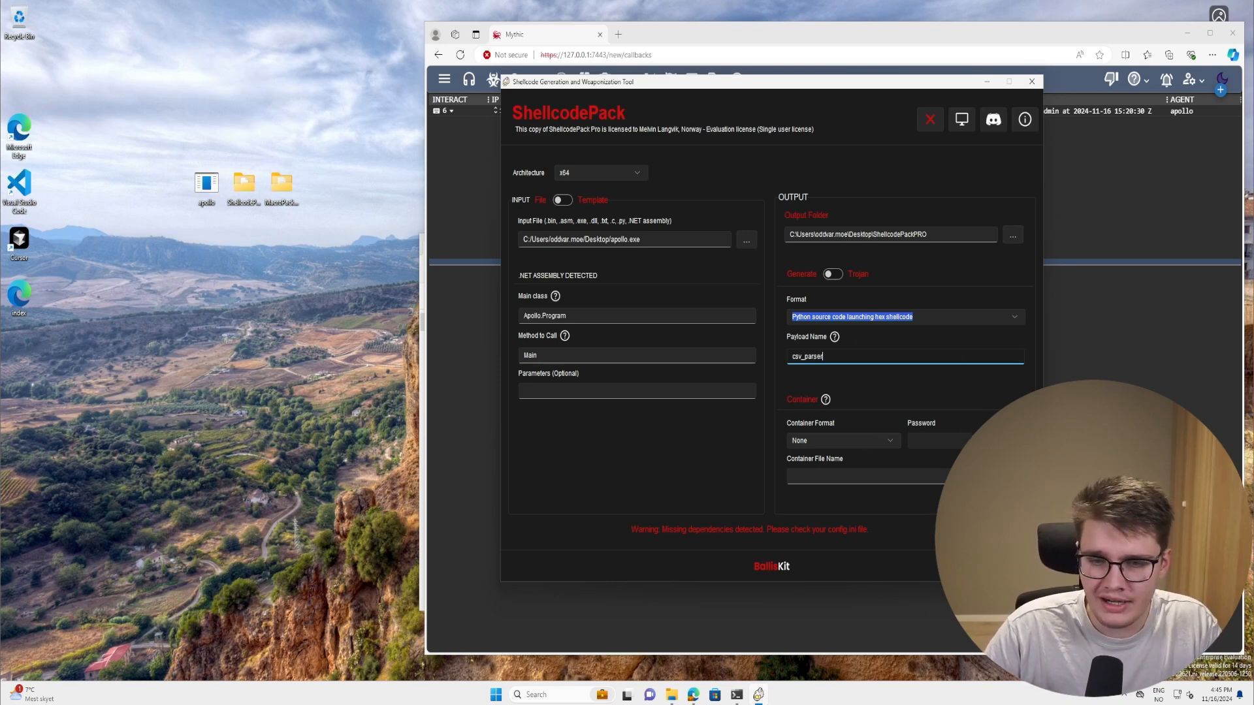
Continue to the generation options page and expand the Bypass Profile list
left_click(1000, 533)
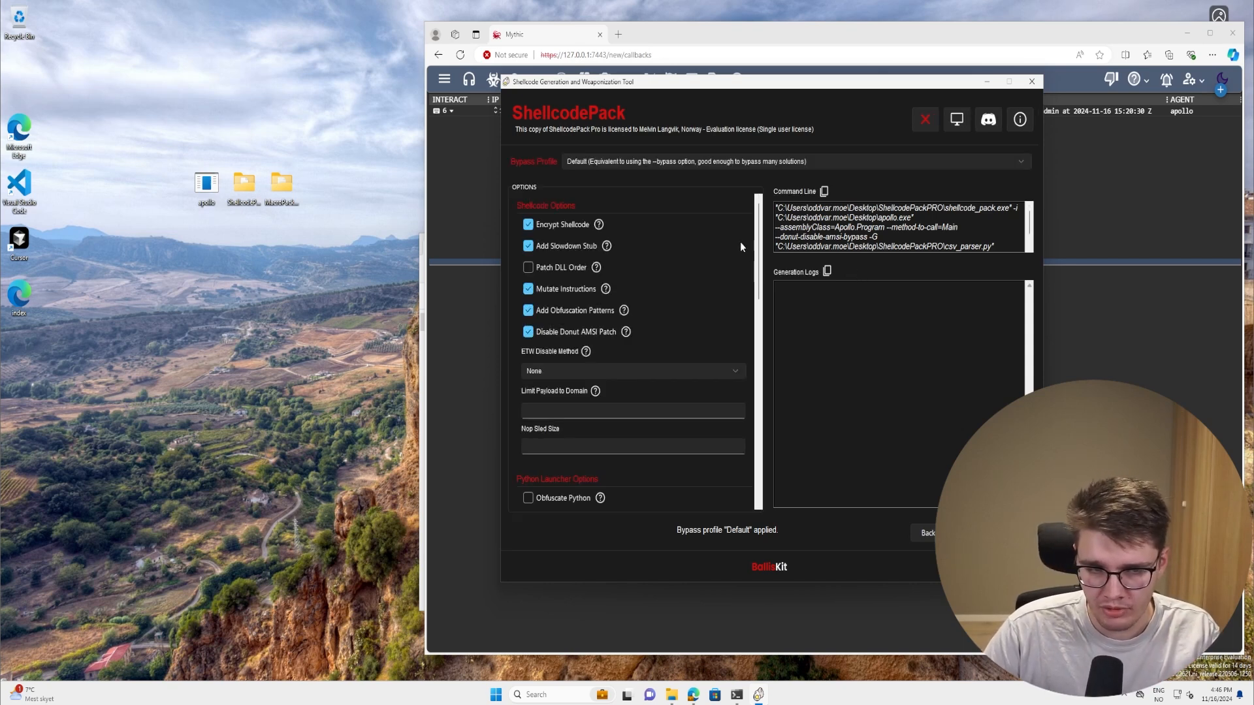
left_click(619, 164)
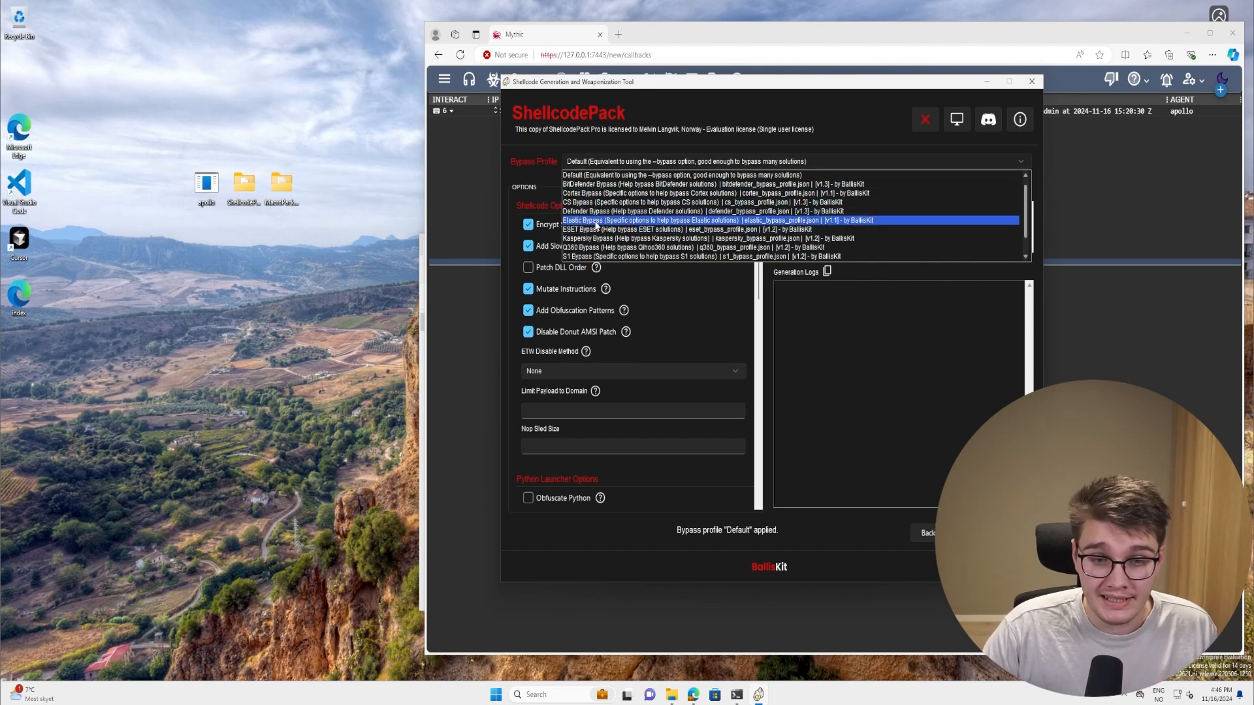
Select Defender Bypass, tick Obfuscate Python, and move to the payload expiry date field
left_click(590, 211)
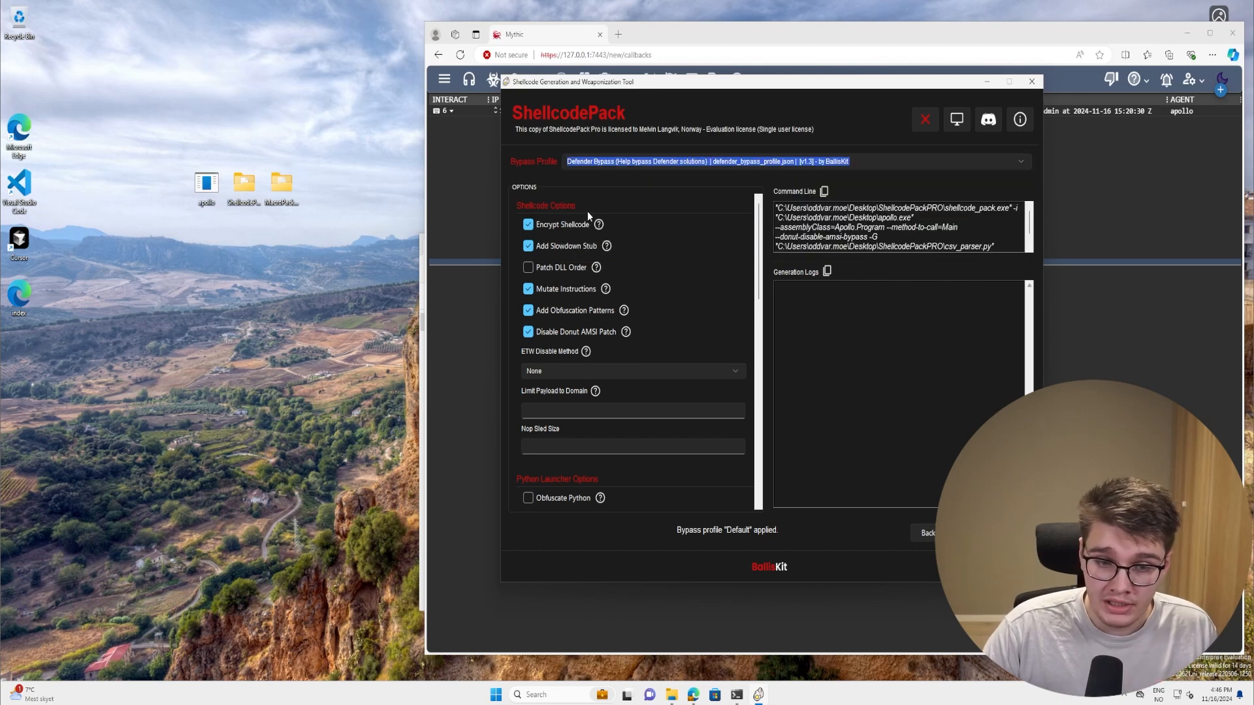
scroll(757, 274, "down", 3)
scroll(757, 275, "down", 5)
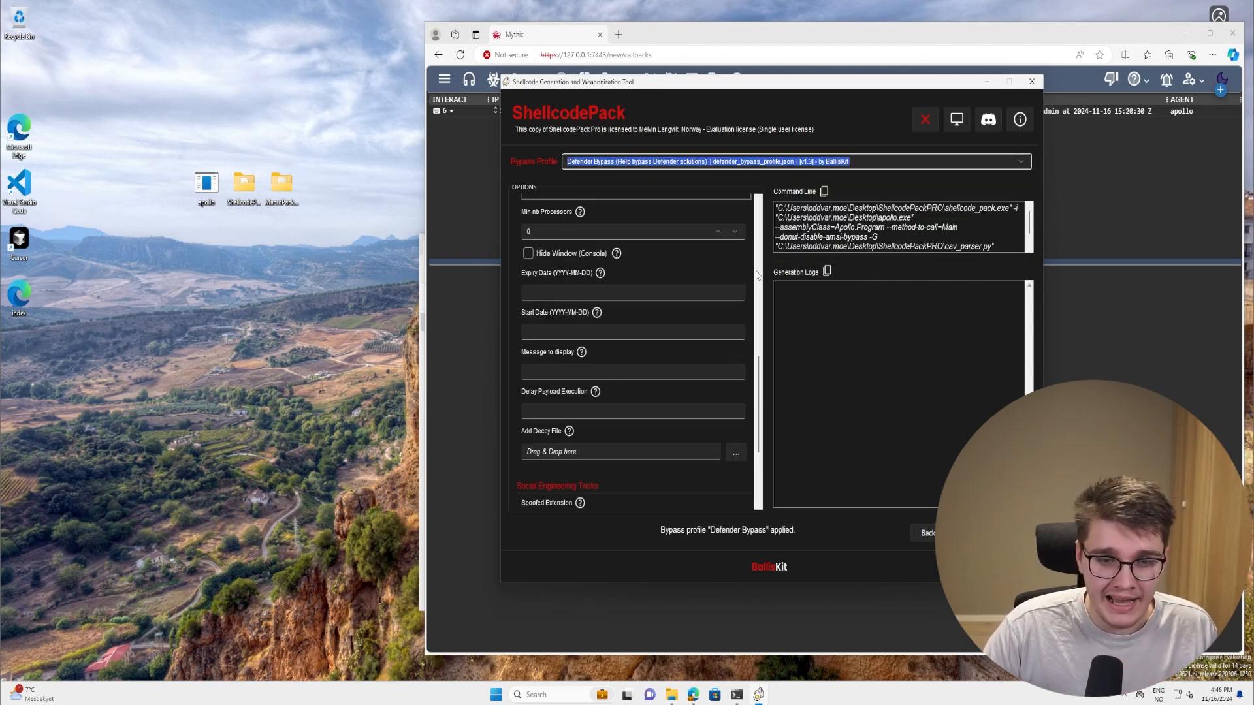
scroll(757, 274, "up", 3)
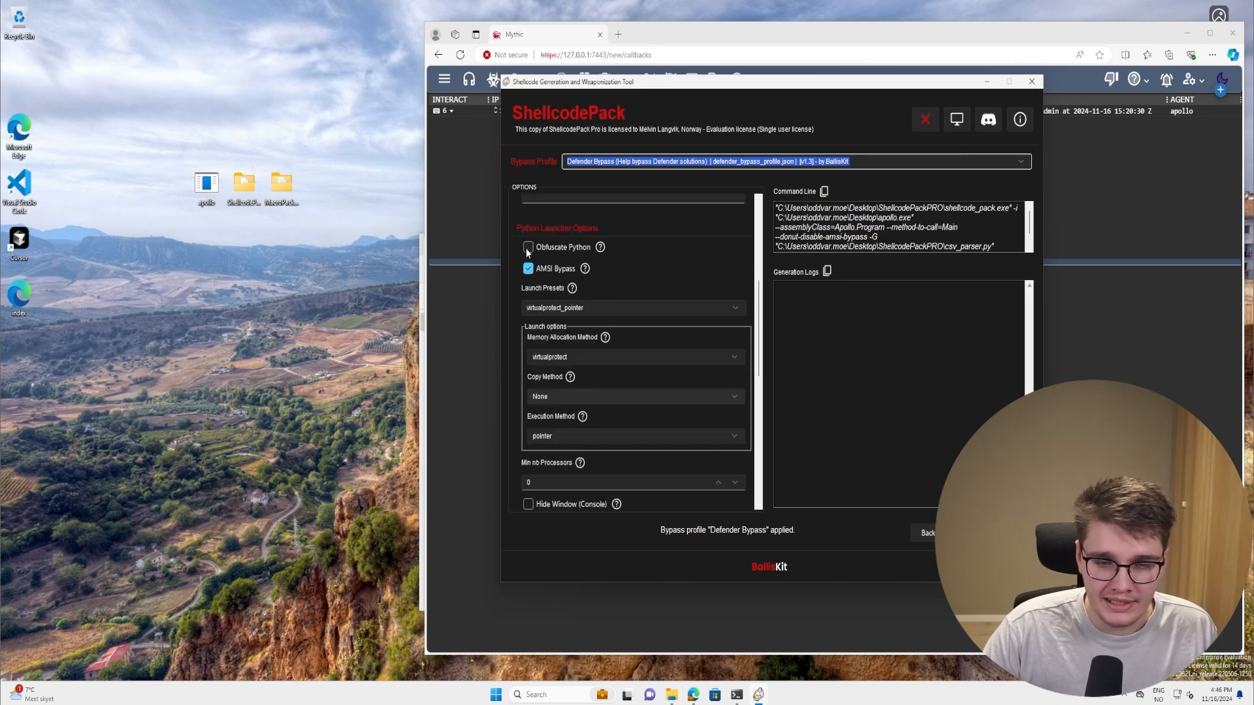
left_click(527, 249)
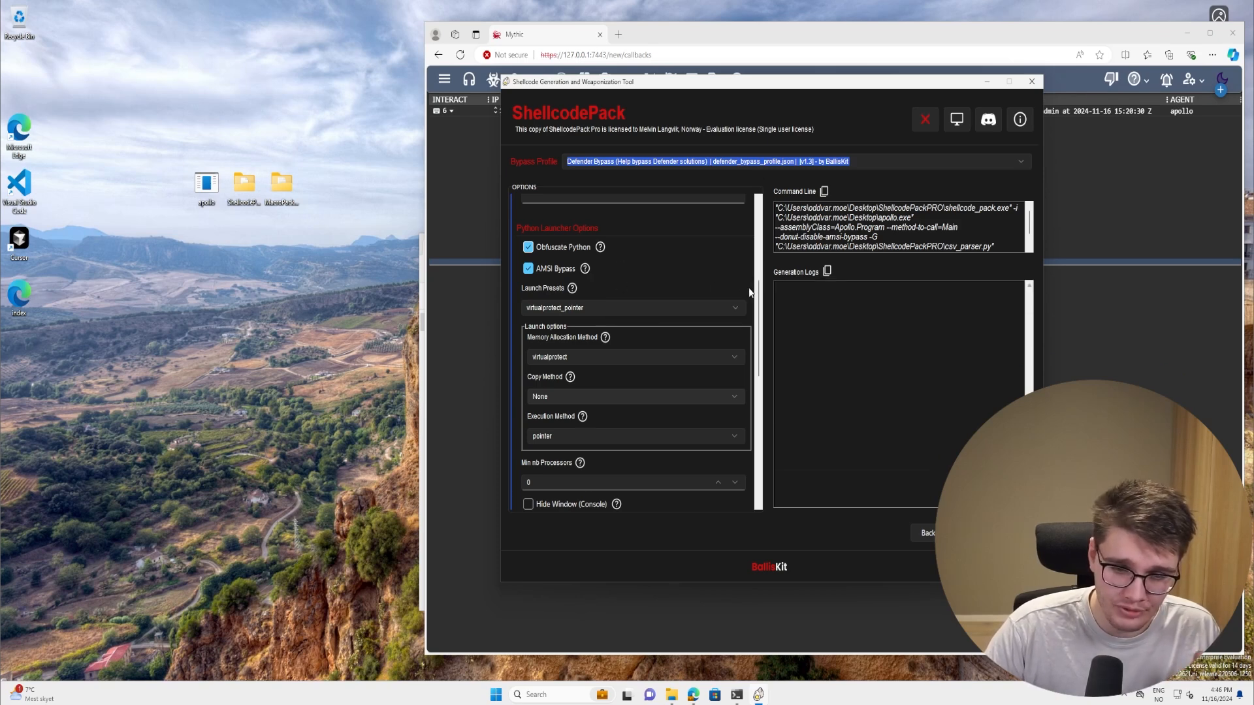
scroll(750, 292, "down", 1)
scroll(727, 333, "down", 1)
scroll(727, 334, "down", 1)
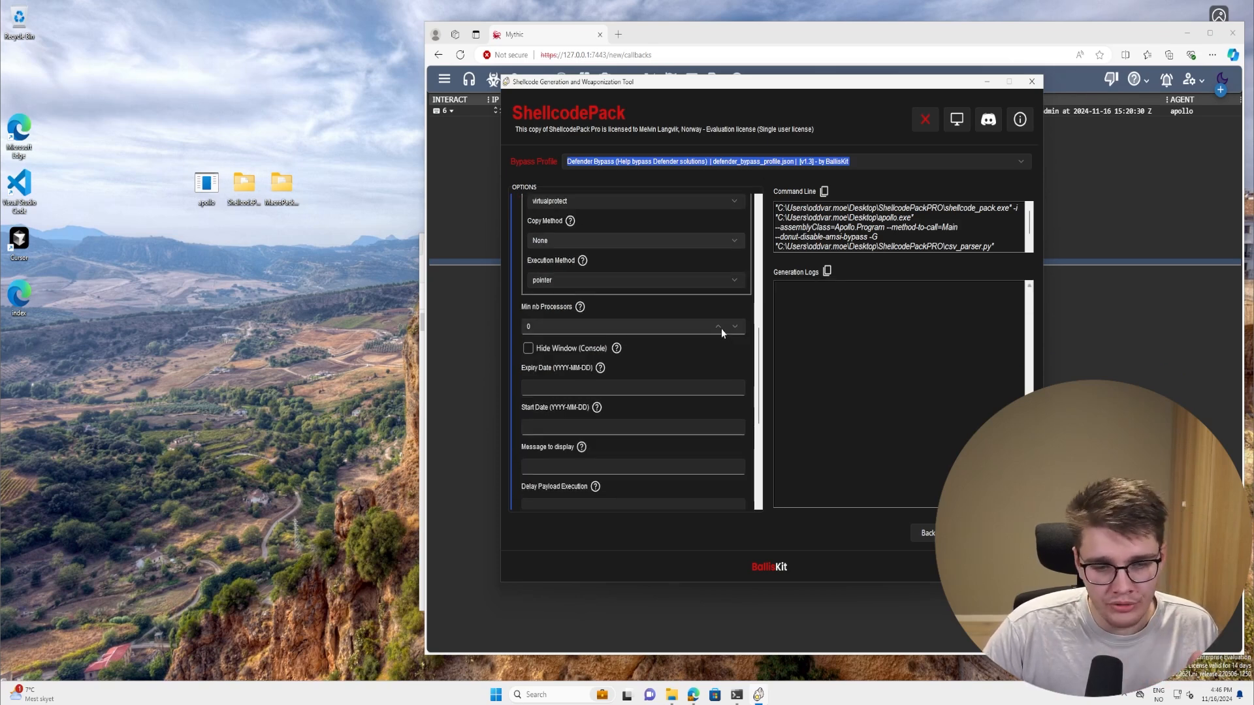
left_click(598, 389)
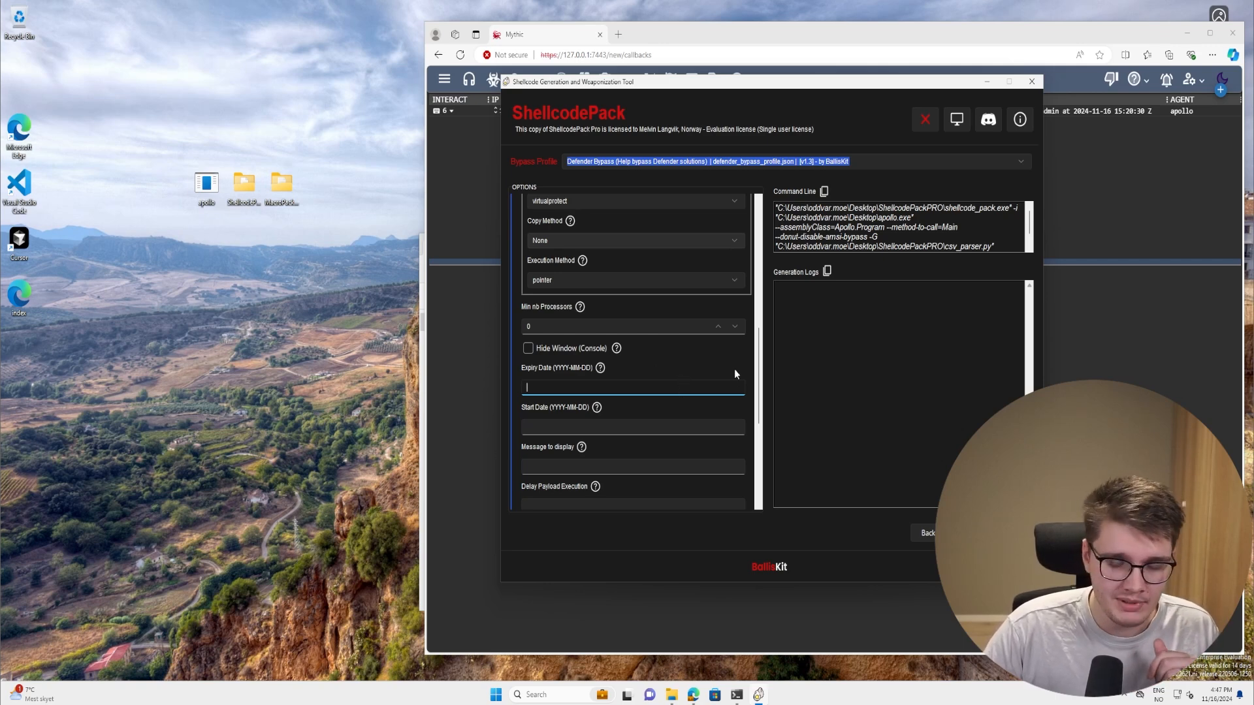
scroll(733, 369, "up", 5)
scroll(734, 369, "up", 5)
scroll(687, 373, "up", 3)
left_click(610, 381)
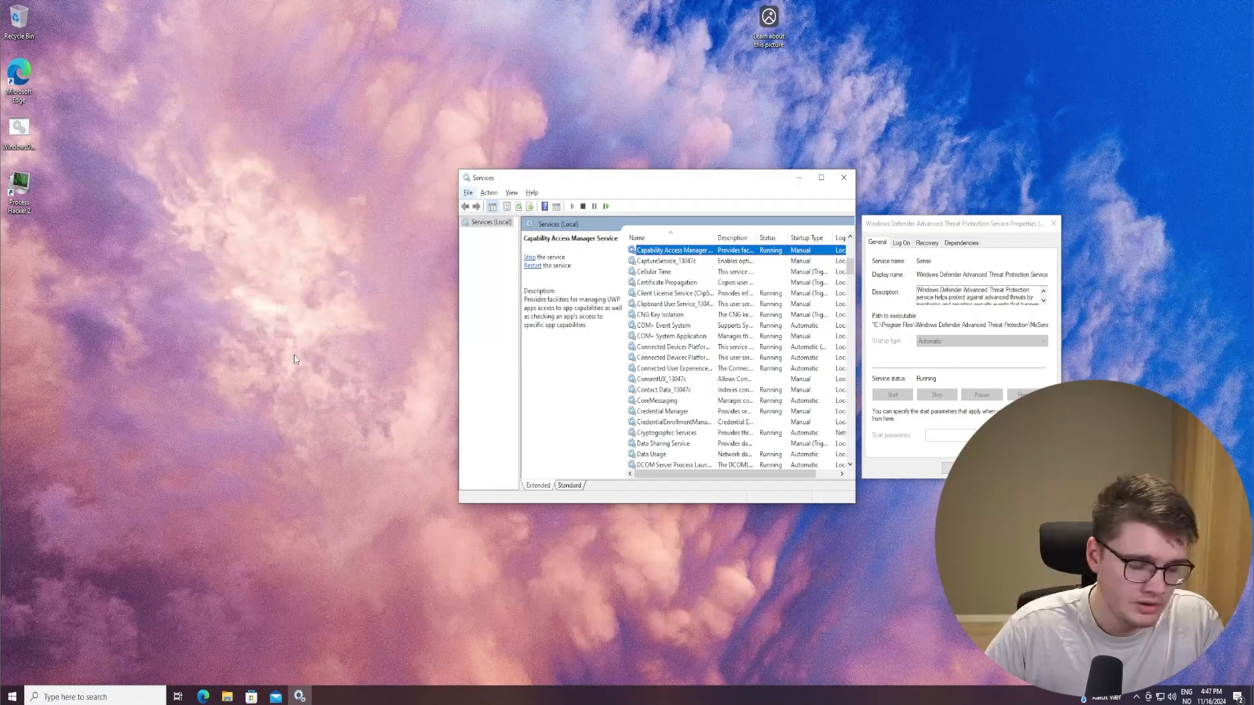
Run echo %USERDOMAIN% in cmd and copy the resulting domain STDPF1ZQR7W
left_click(78, 697)
type("cmd")
key("Return")
type("%")
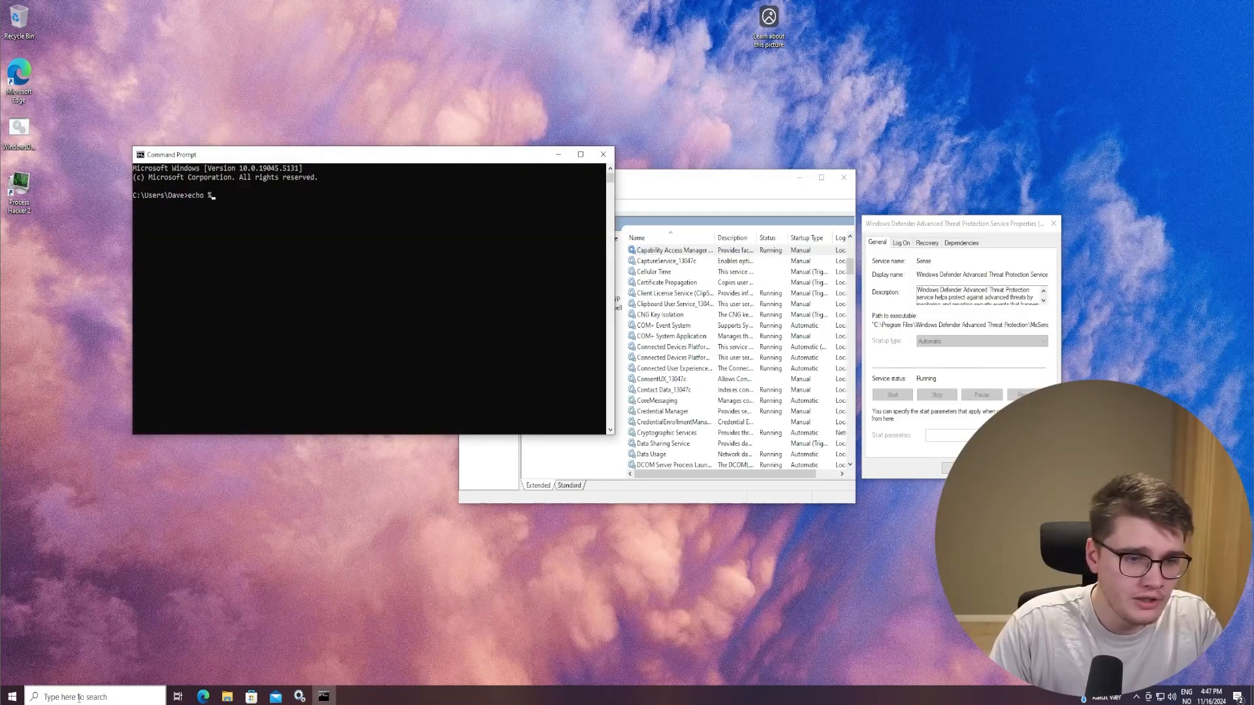
type("USERDOMAIN%")
key("Return")
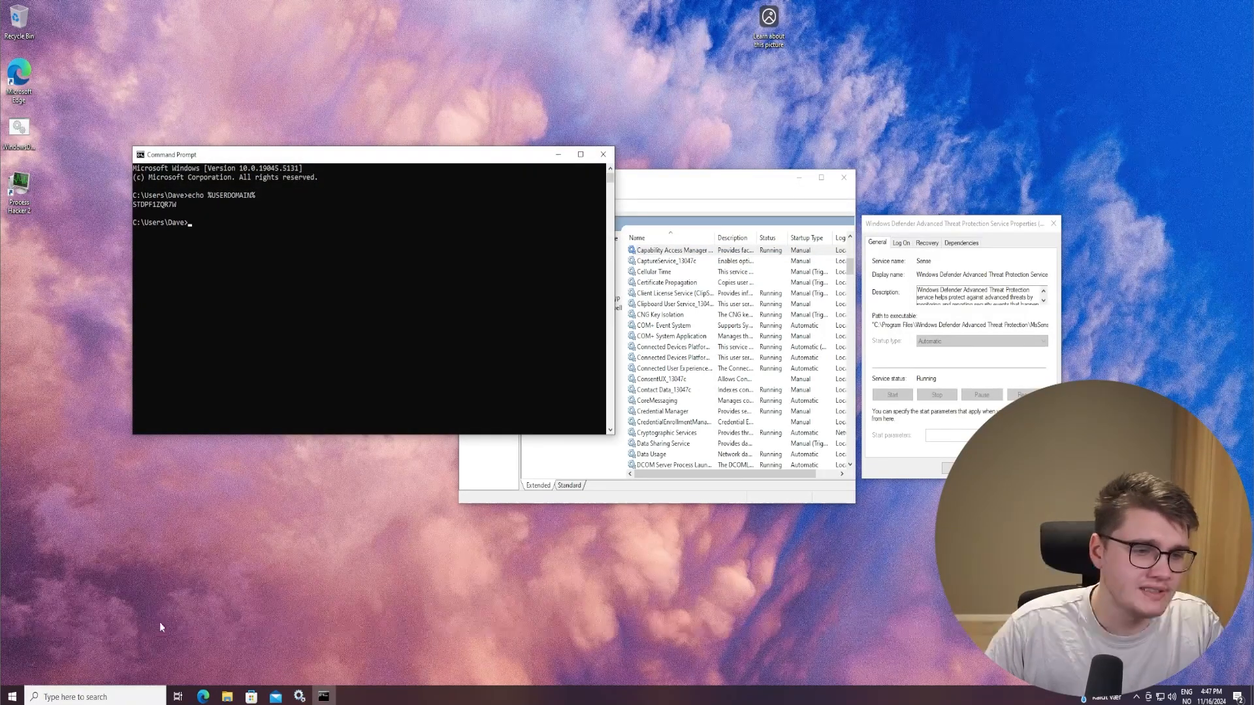
left_click_drag(178, 205, 136, 205)
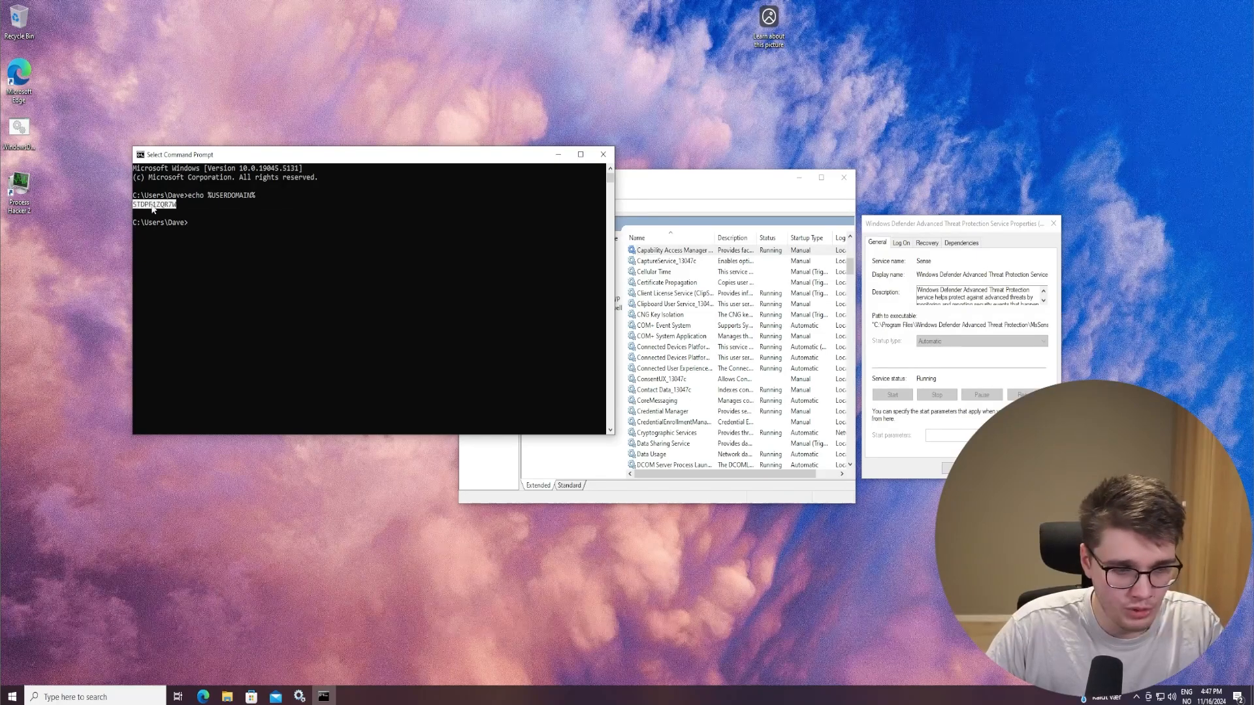
key("ctrl+c")
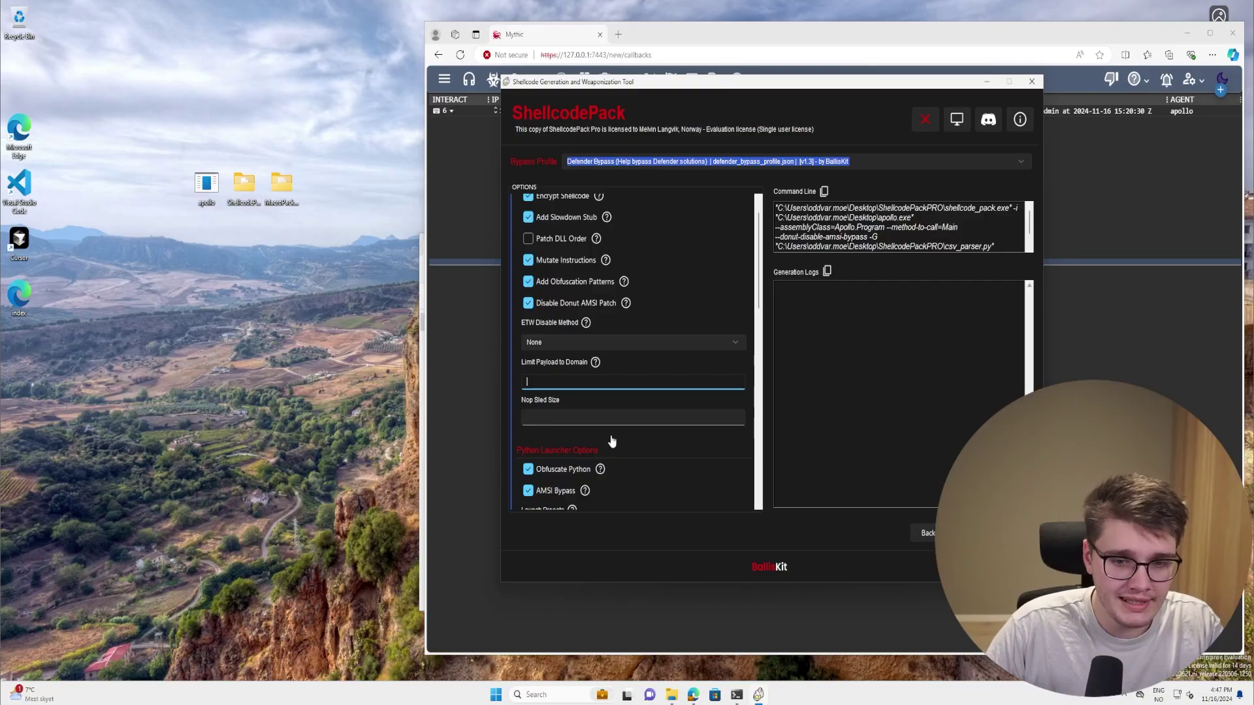
Paste STDPF1ZQR7W into the Limit Payload to Domain field
left_click(598, 383)
key("ctrl+v")
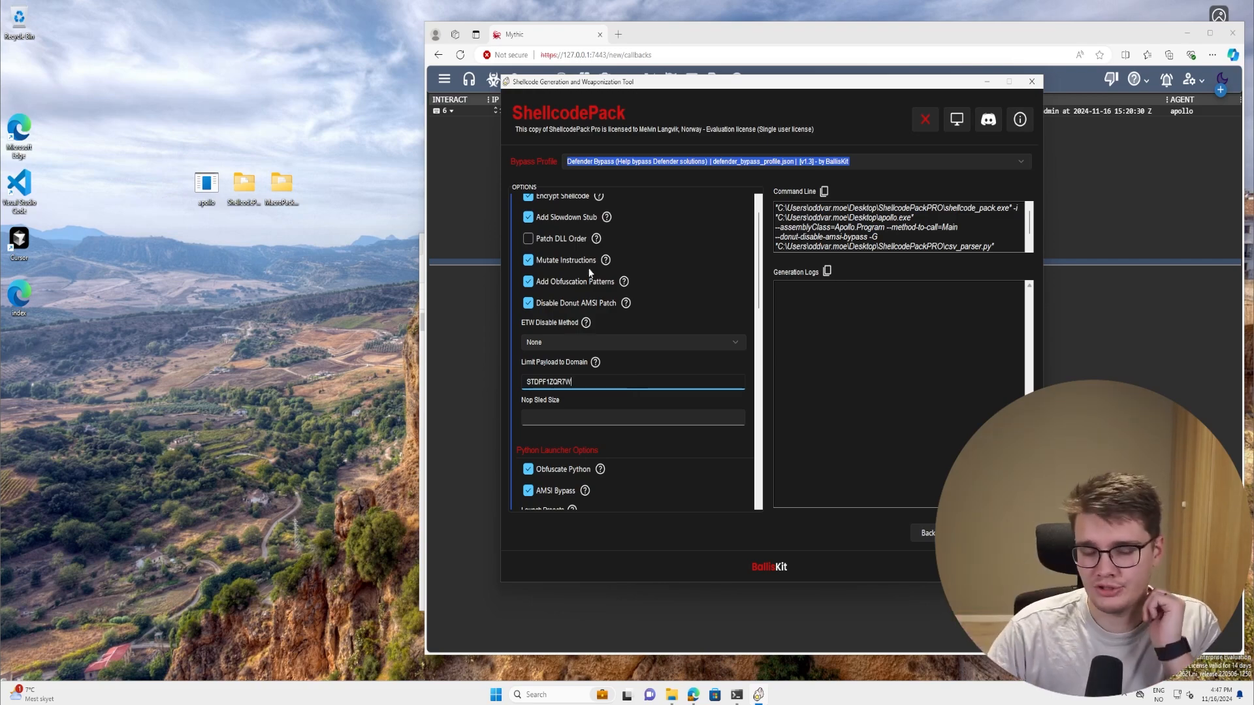
Hide the existing Mythic callback and return to ShellcodePack Pro to generate
mouse_move(734, 83)
left_mouse_down()
mouse_move(800, 178)
mouse_move(807, 140)
left_mouse_up()
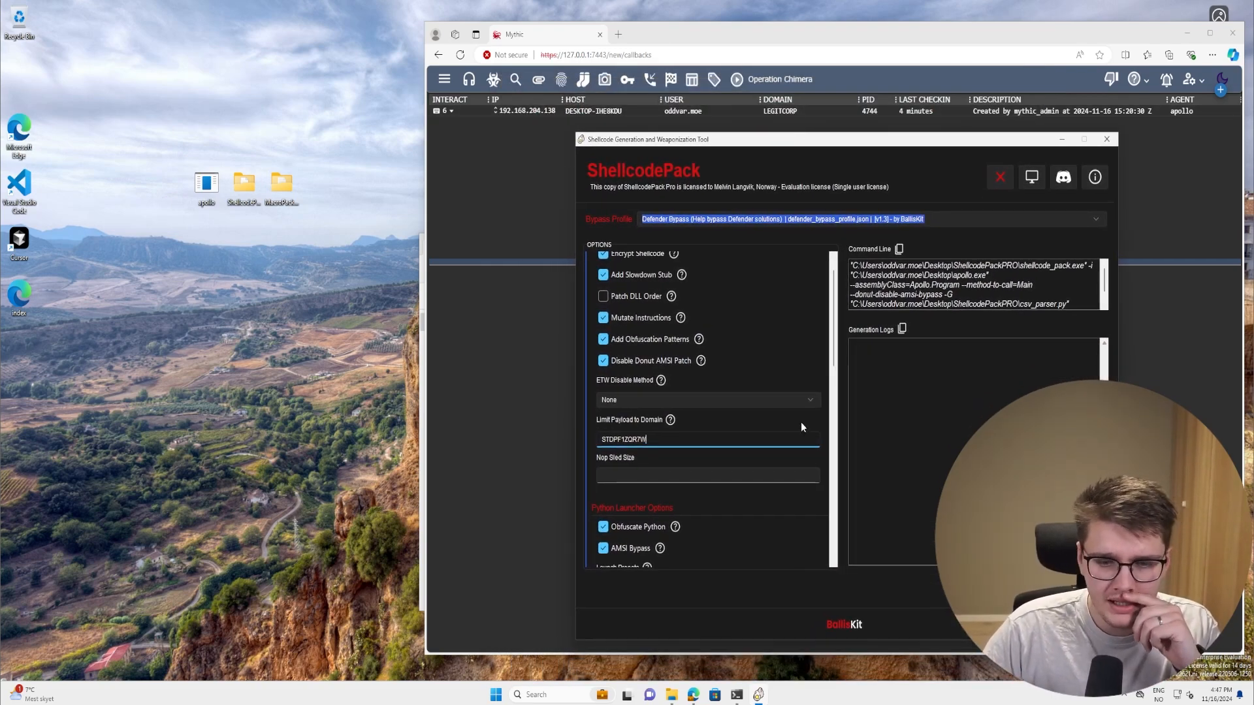
left_click(451, 111)
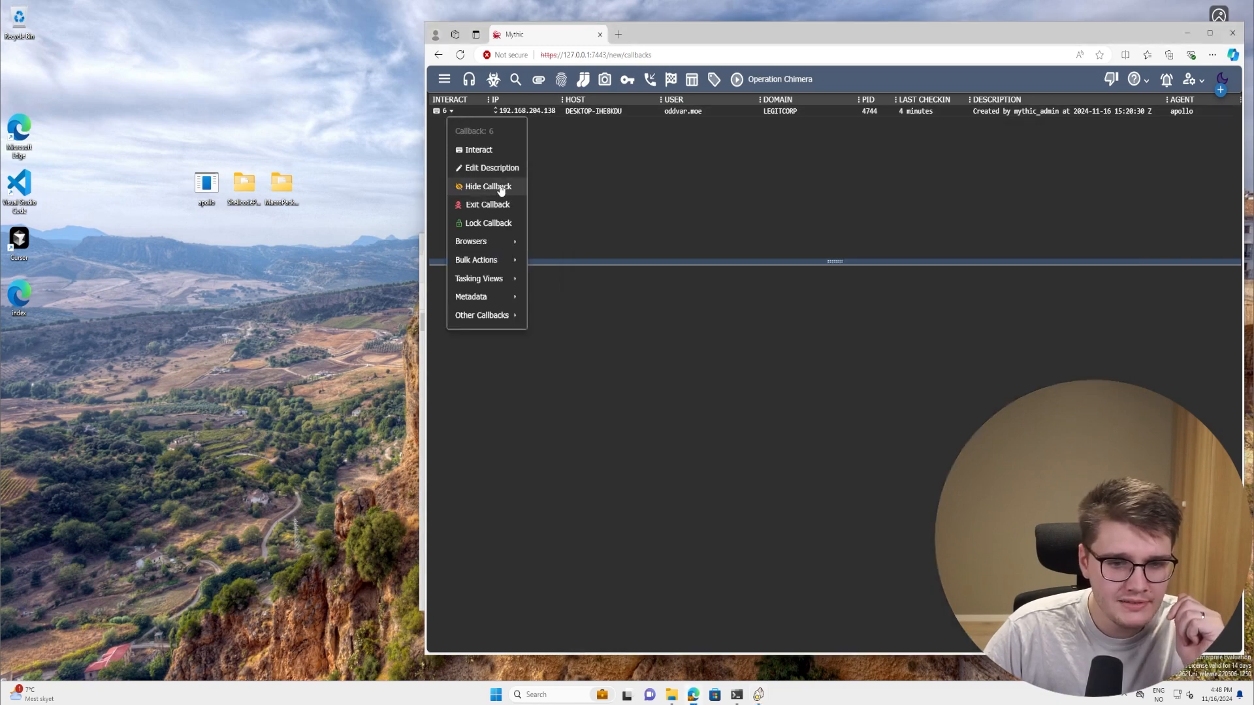
left_click(868, 419)
key("alt+Tab")
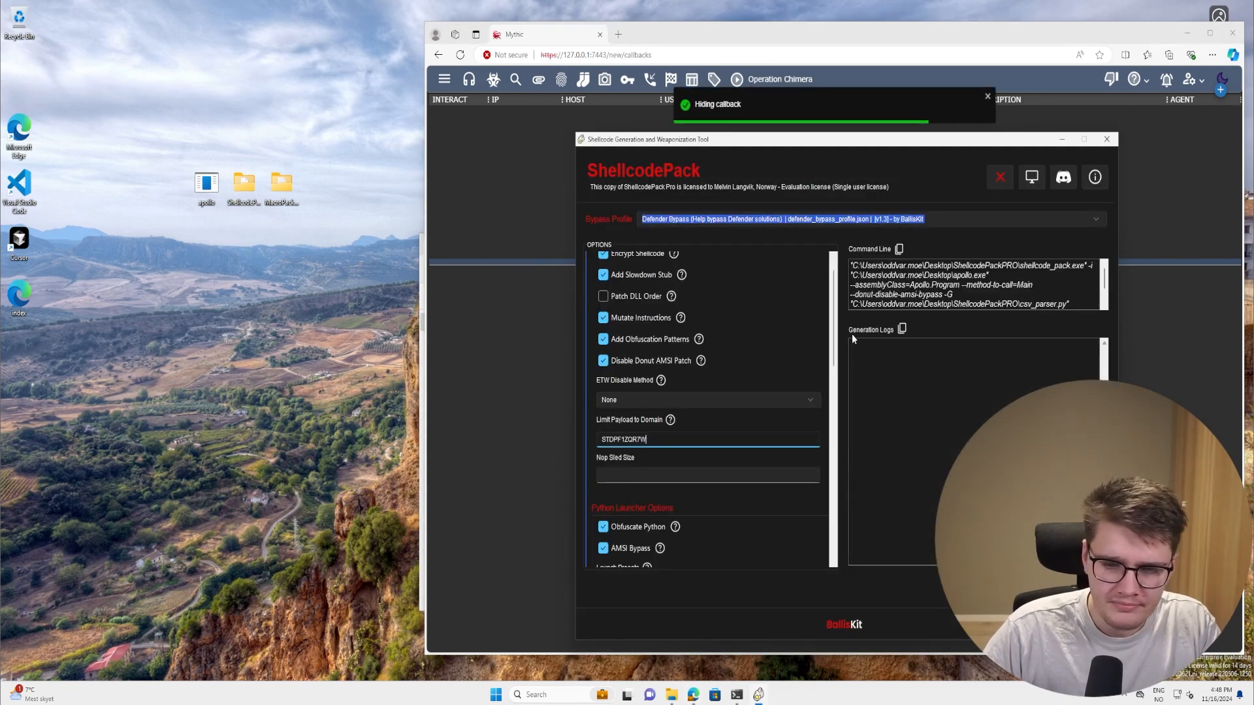
left_click_drag(838, 323, 840, 541)
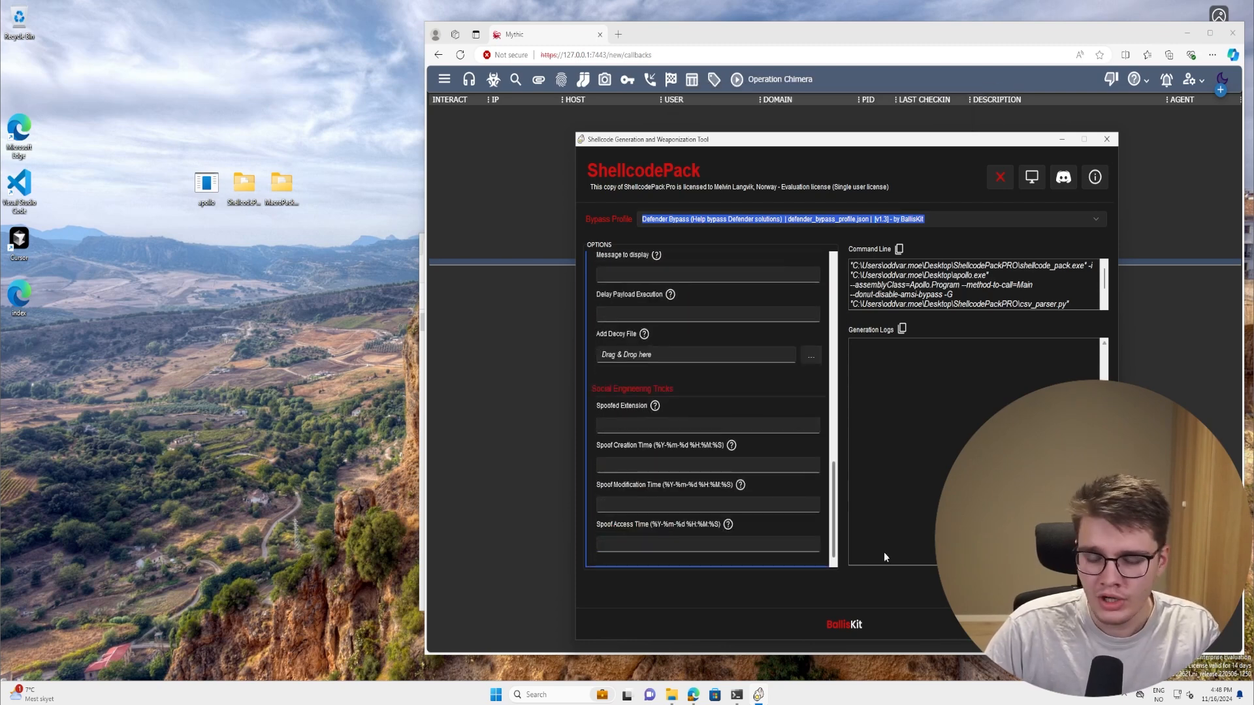
Generate the csv_parser payload and copy it from the output folder onto the desktop
left_click(1038, 588)
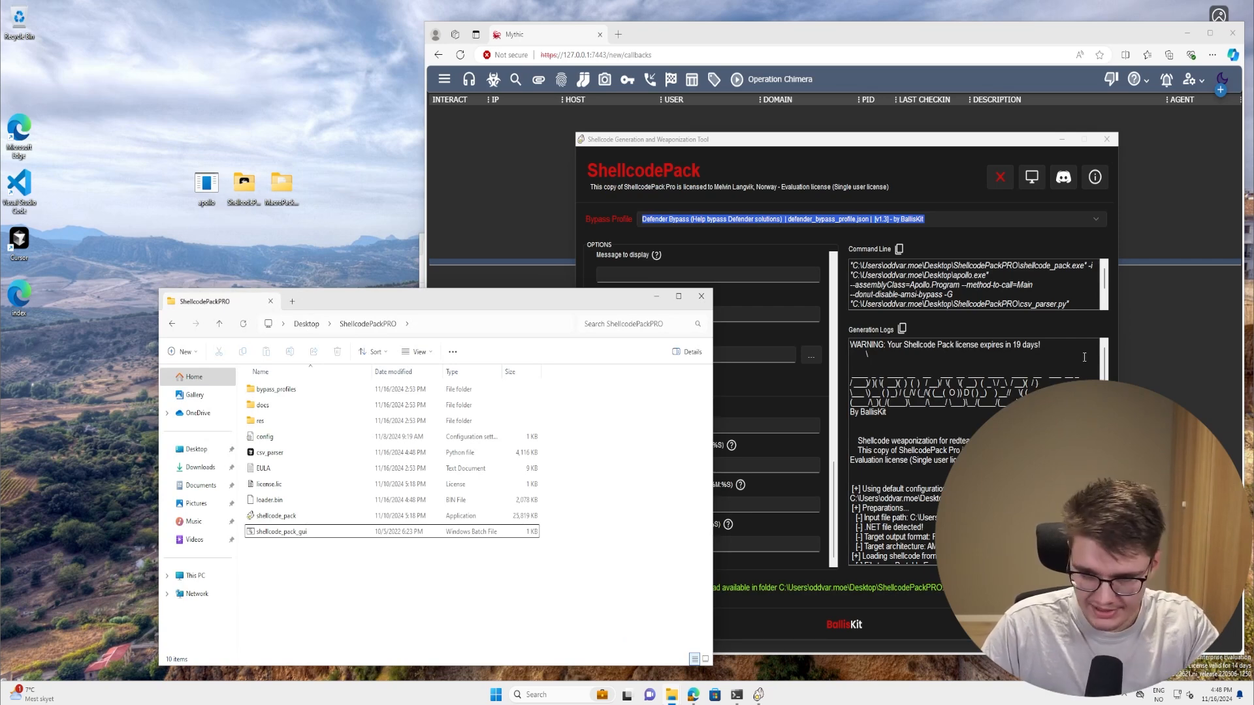
left_click(960, 251)
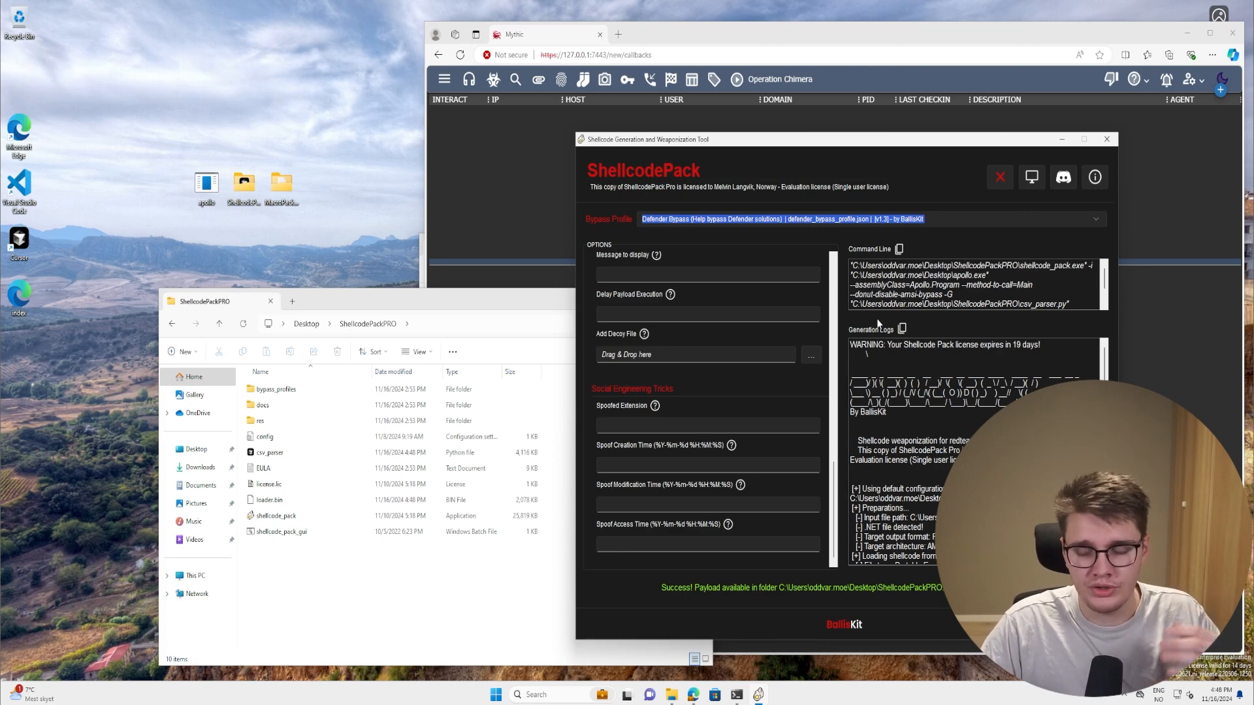
scroll(1067, 286, "down", 1)
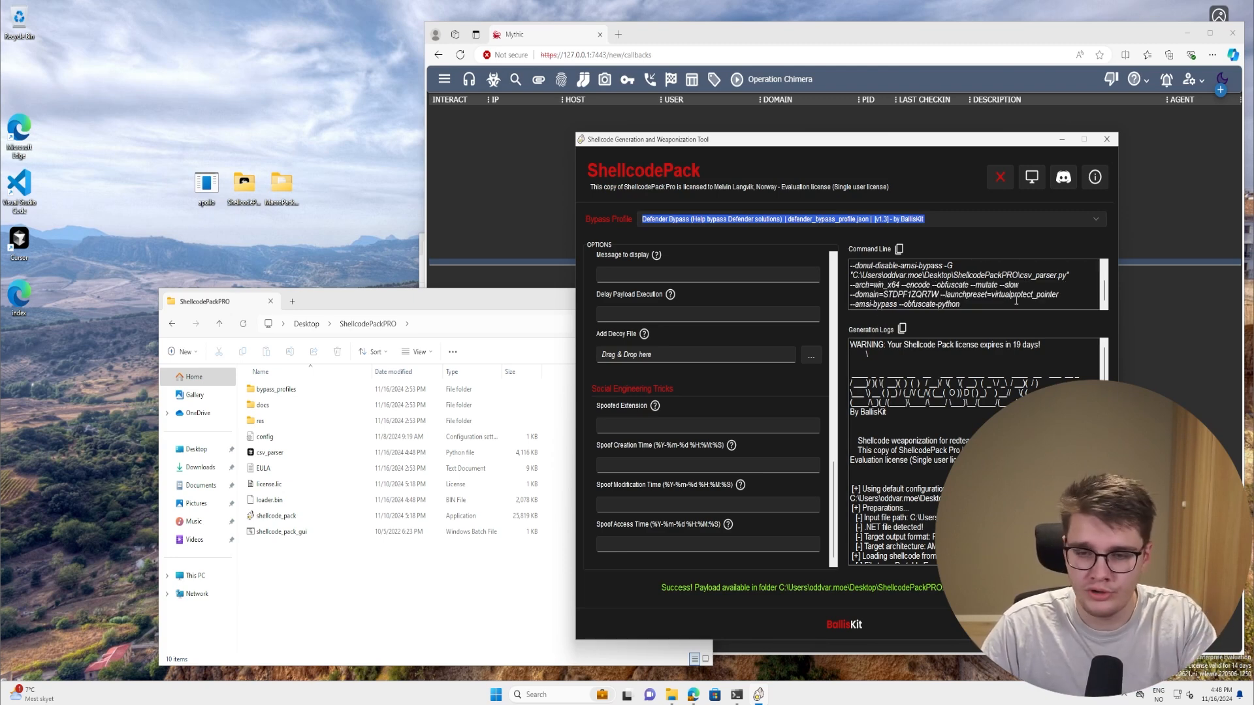
left_click(333, 568)
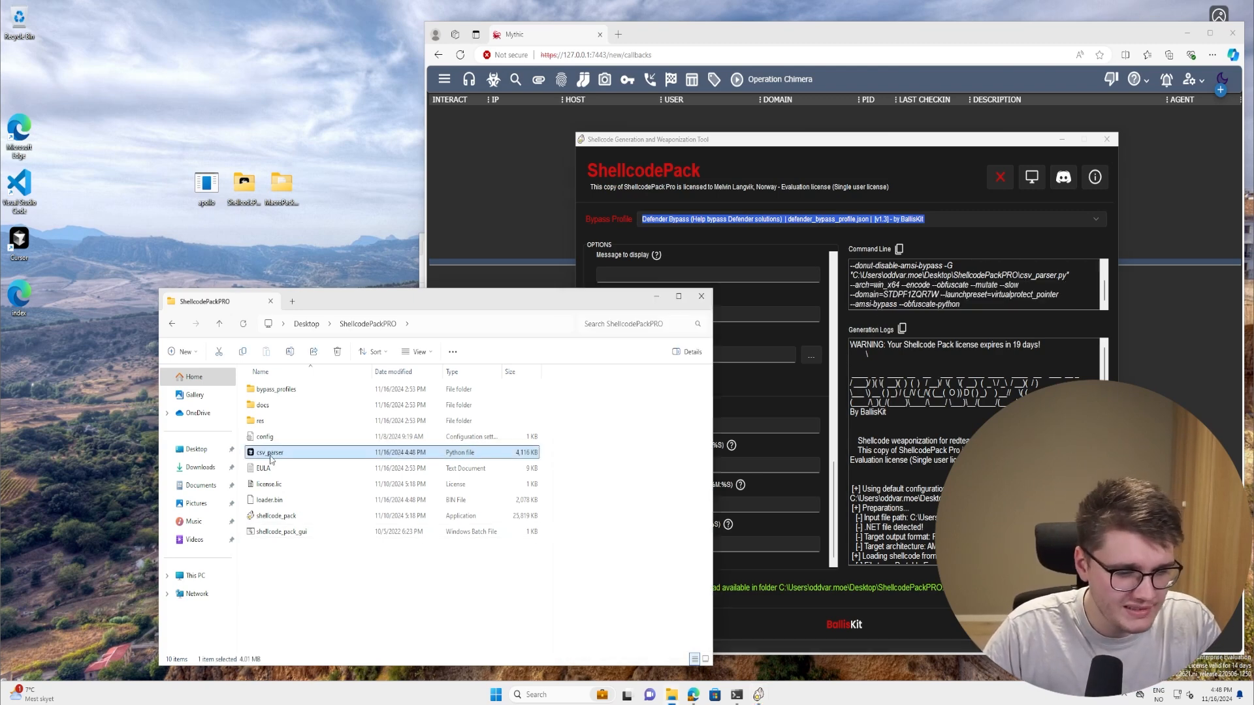
left_click_drag(278, 456, 128, 254)
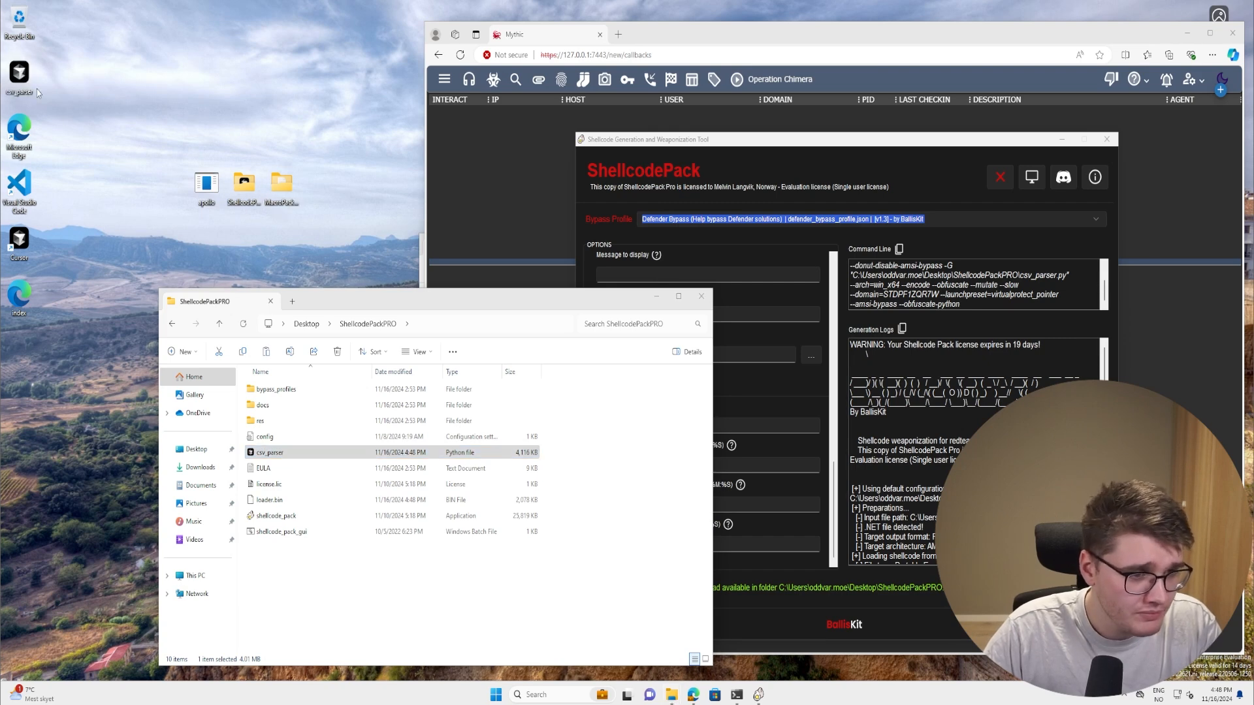
left_click_drag(19, 71, 93, 128)
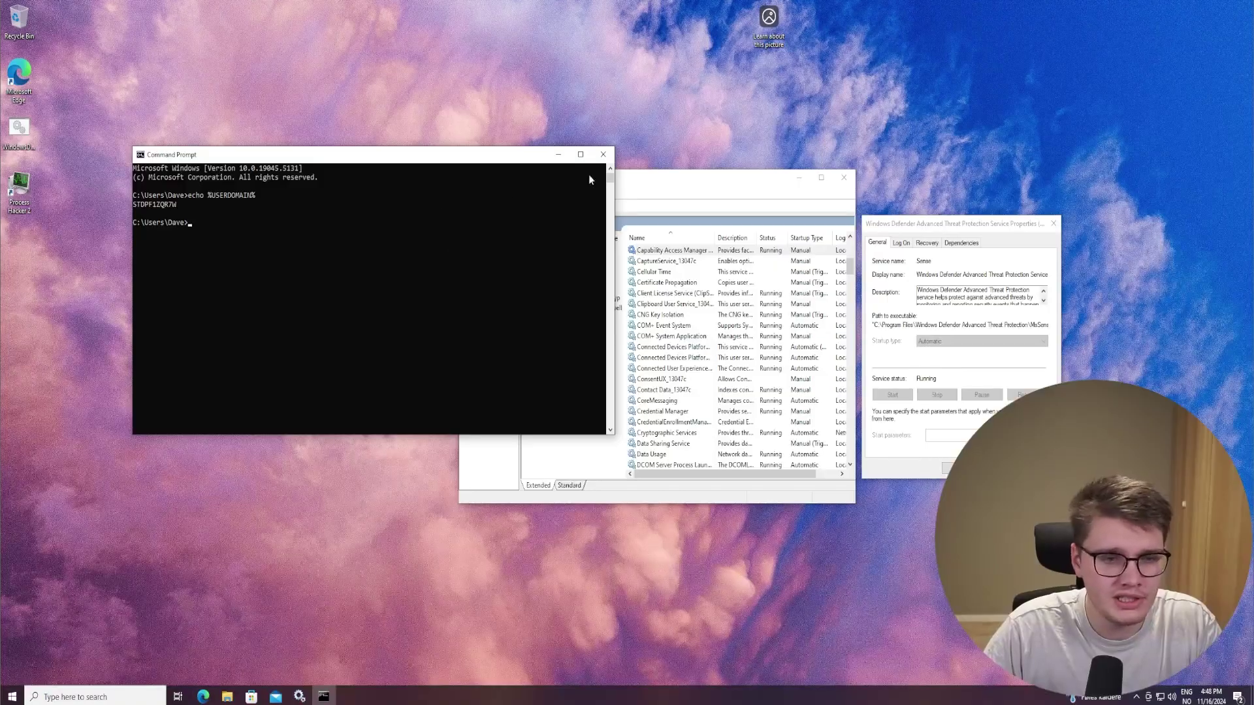
Close the Command Prompt and run csv_parser on the target desktop under Python
left_click(602, 154)
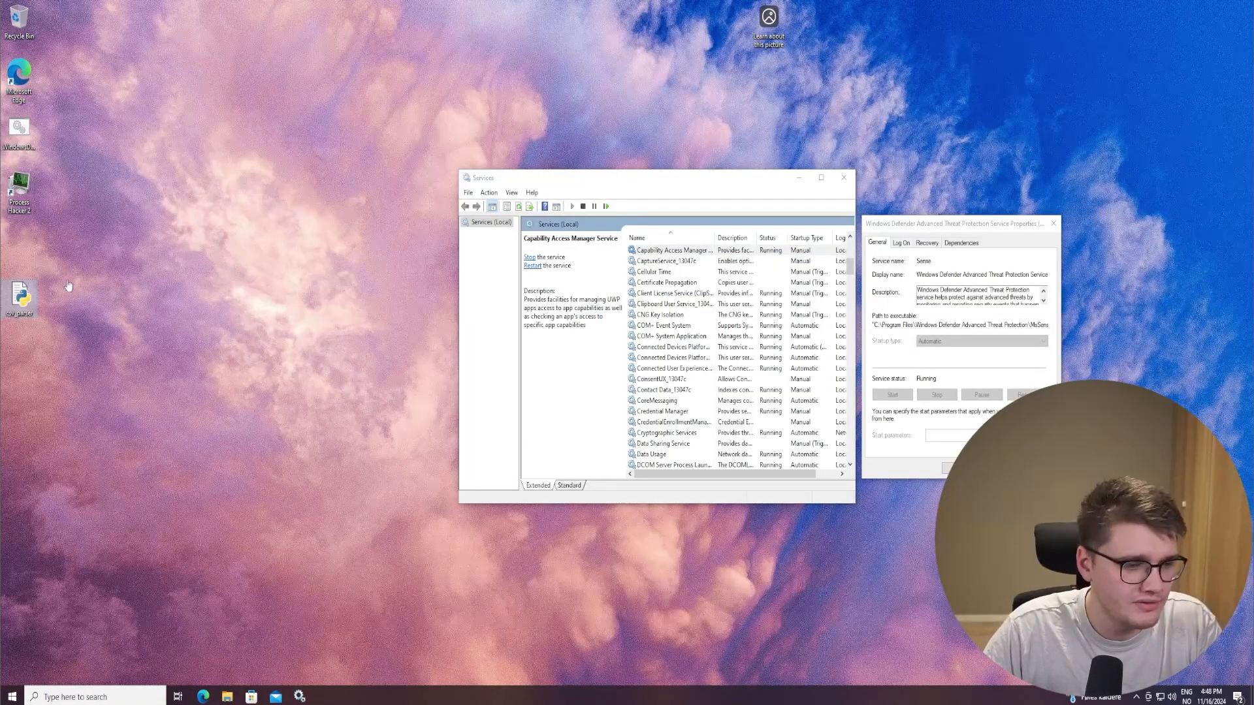
left_click_drag(31, 297, 294, 297)
left_click_drag(326, 240, 218, 332)
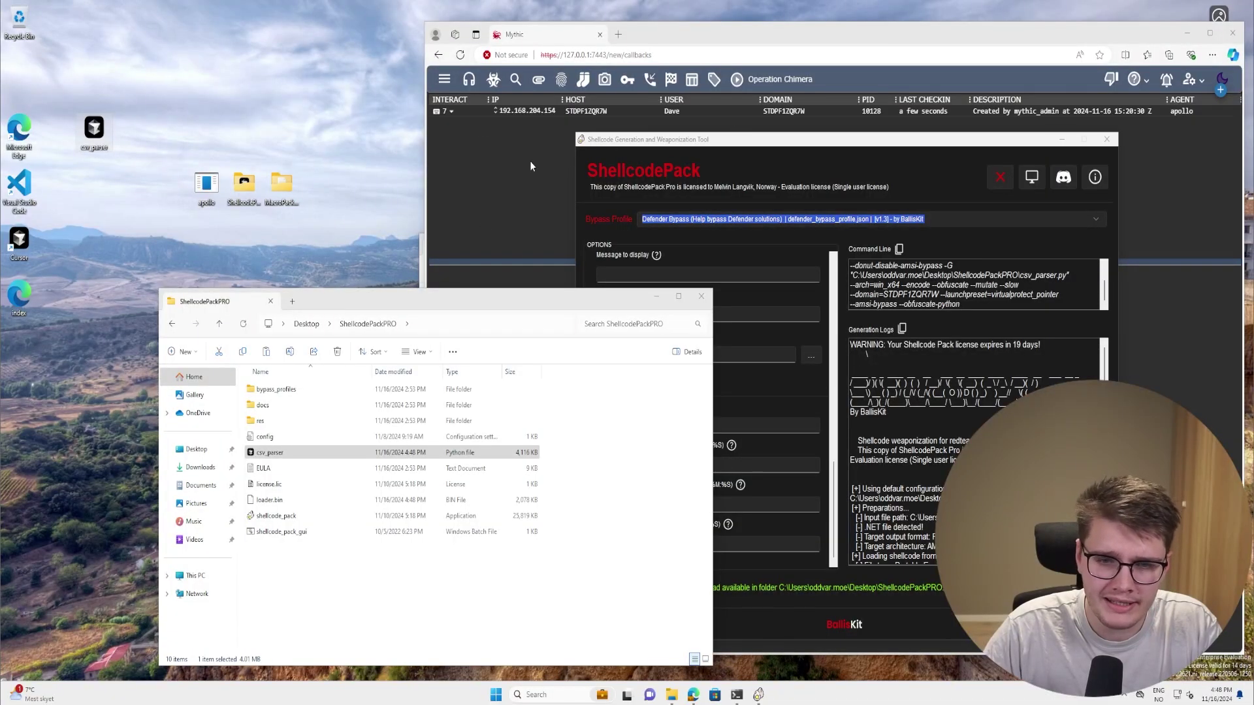
Interact with callback 7 in Mythic and task it with ps to list running processes
left_click(530, 161)
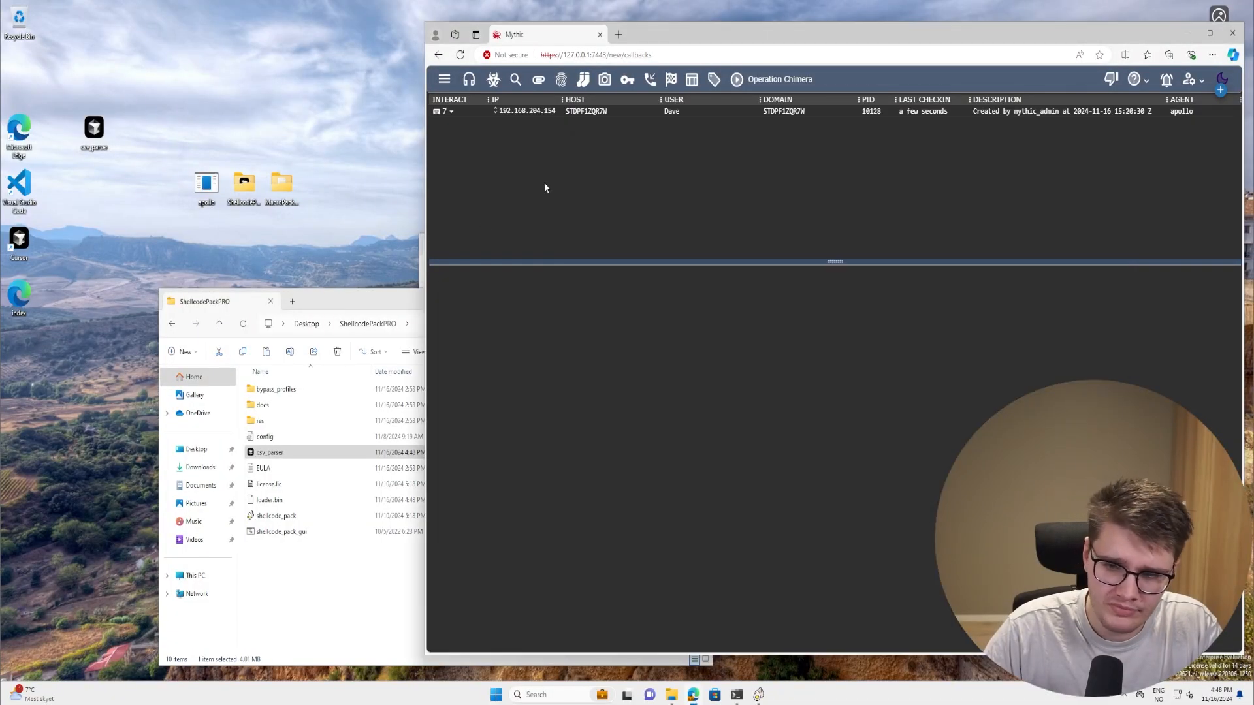
left_click(446, 112)
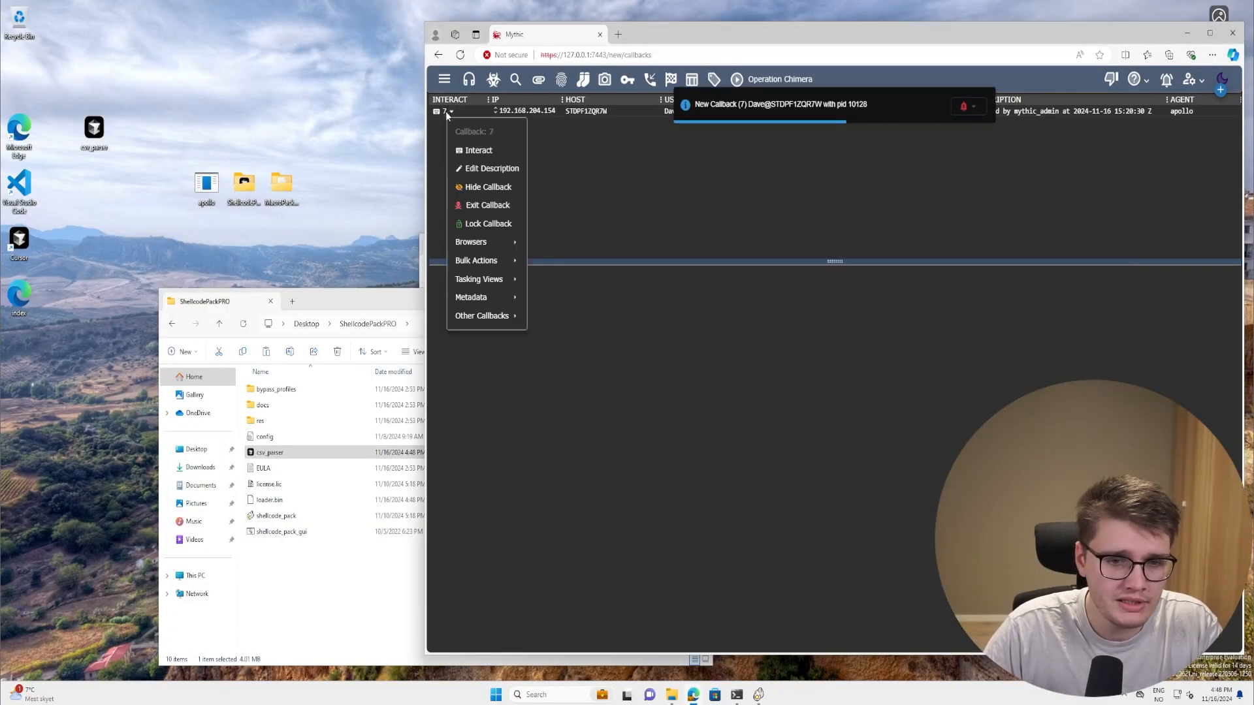
left_click(463, 150)
left_click(535, 633)
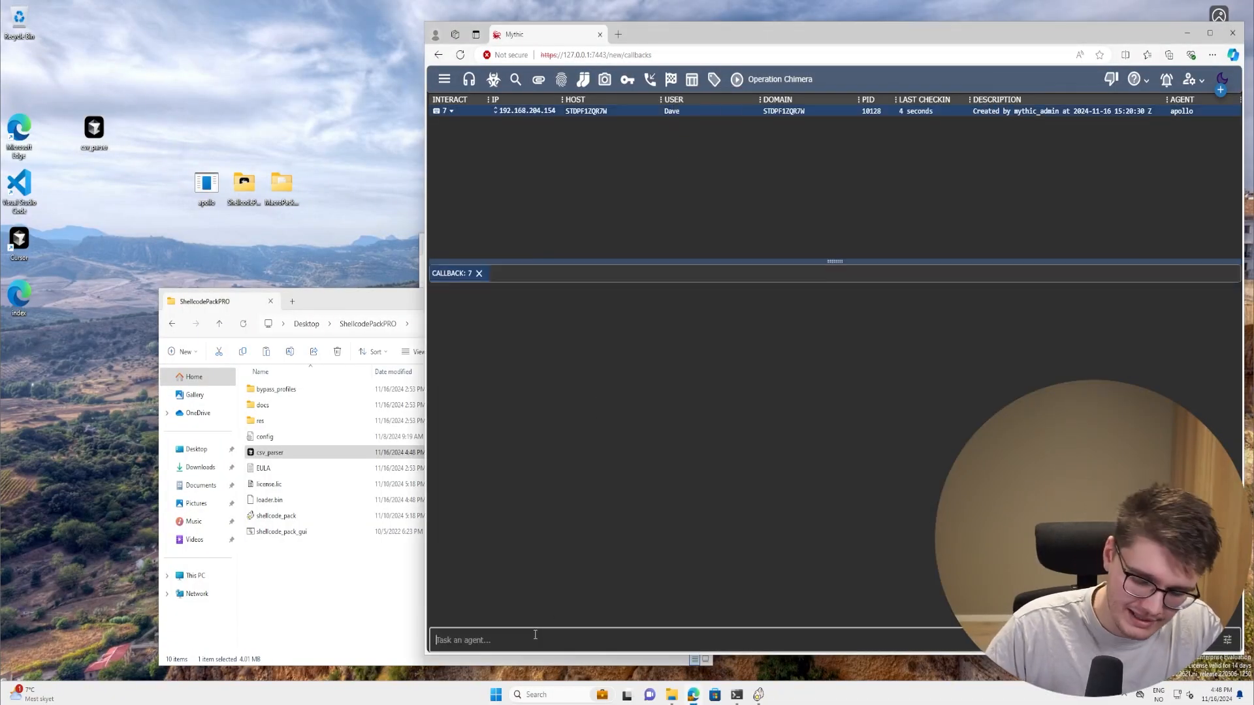
type("ps")
key("Return")
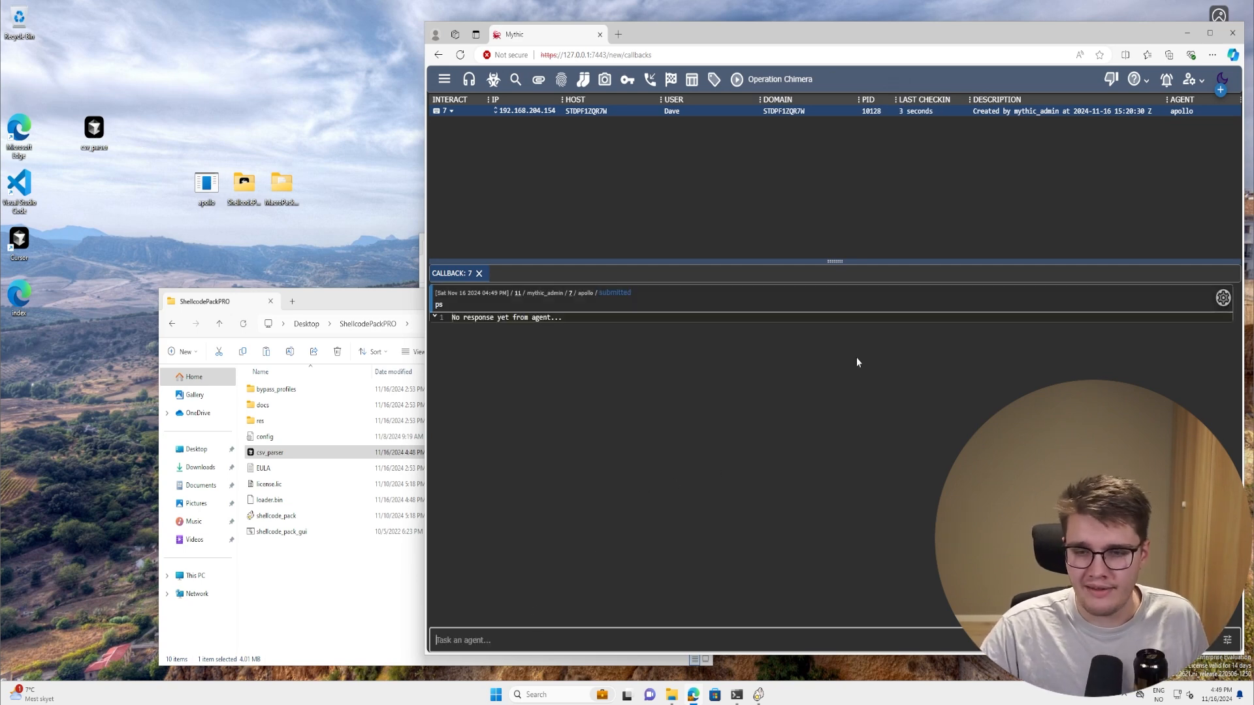
left_click_drag(834, 262, 834, 180)
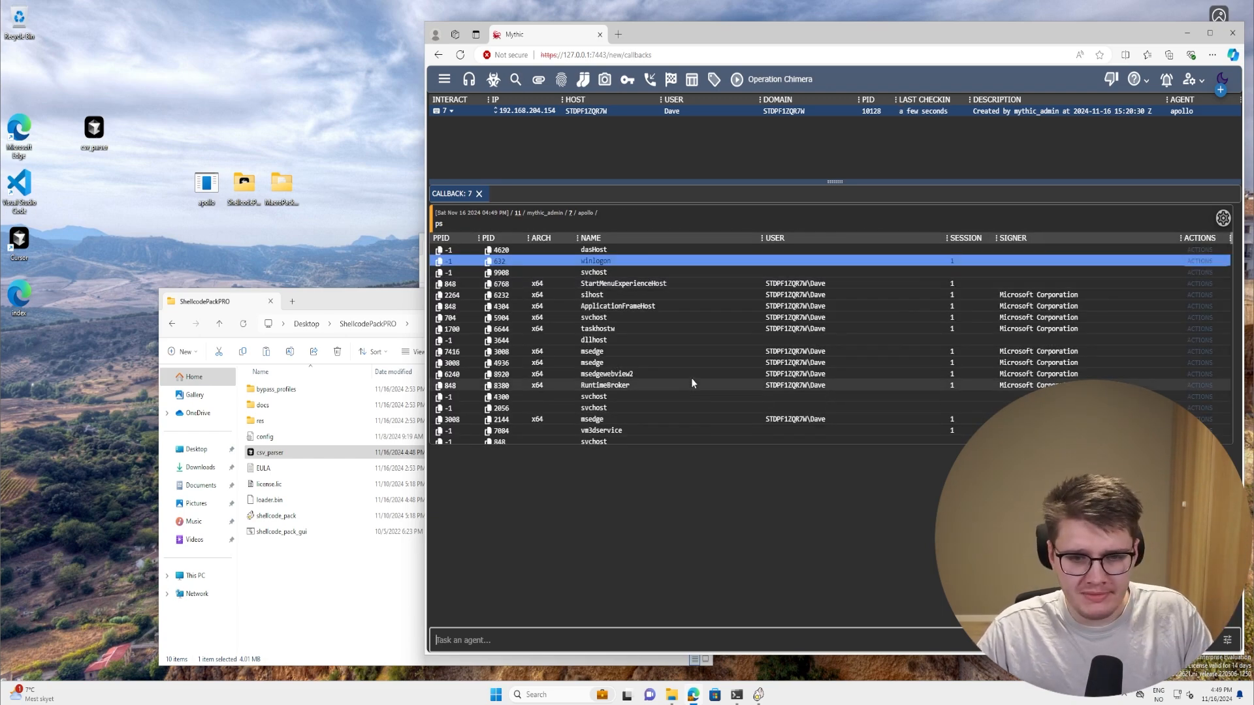
scroll(691, 380, "down", 3)
scroll(680, 322, "up", 1)
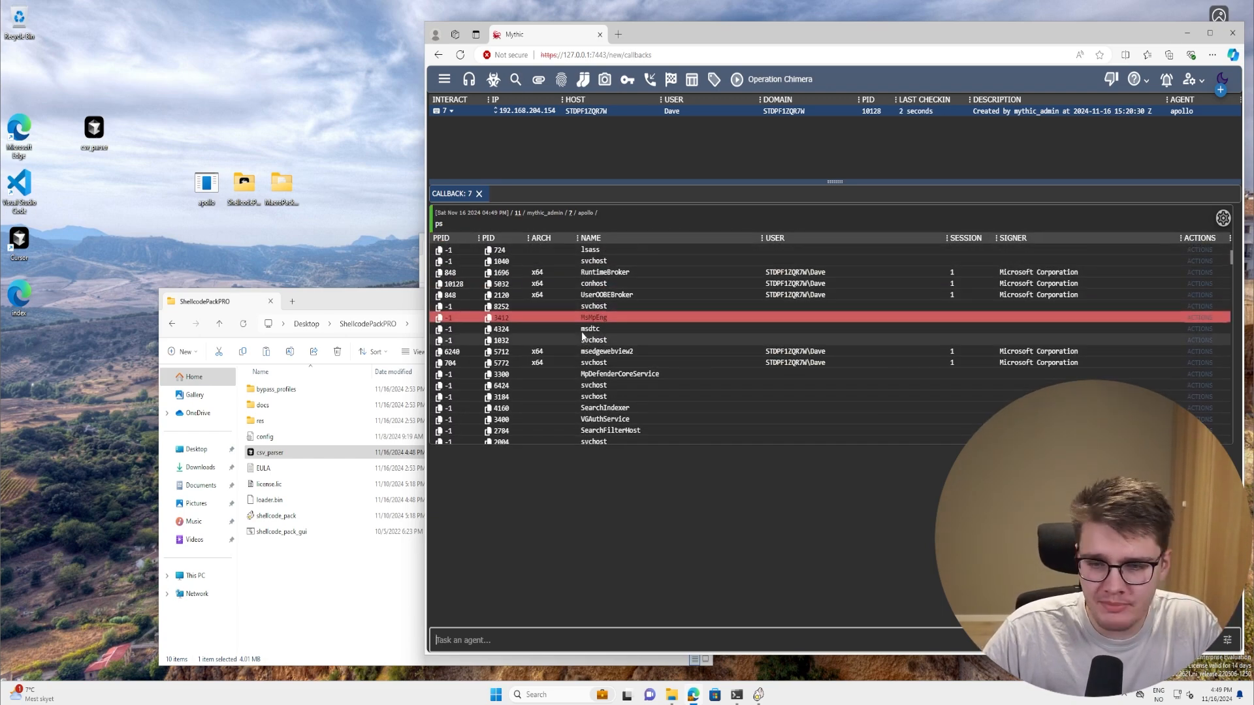
scroll(629, 311, "down", 2)
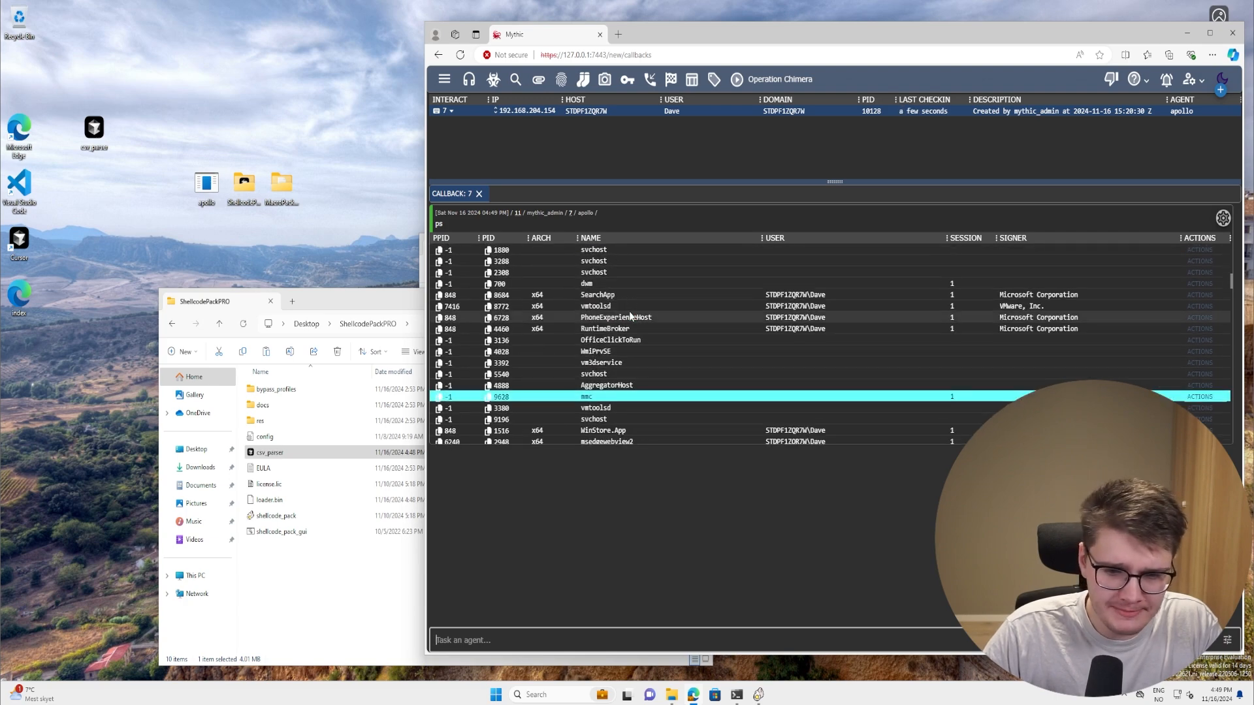
scroll(629, 311, "down", 3)
scroll(629, 314, "up", 2)
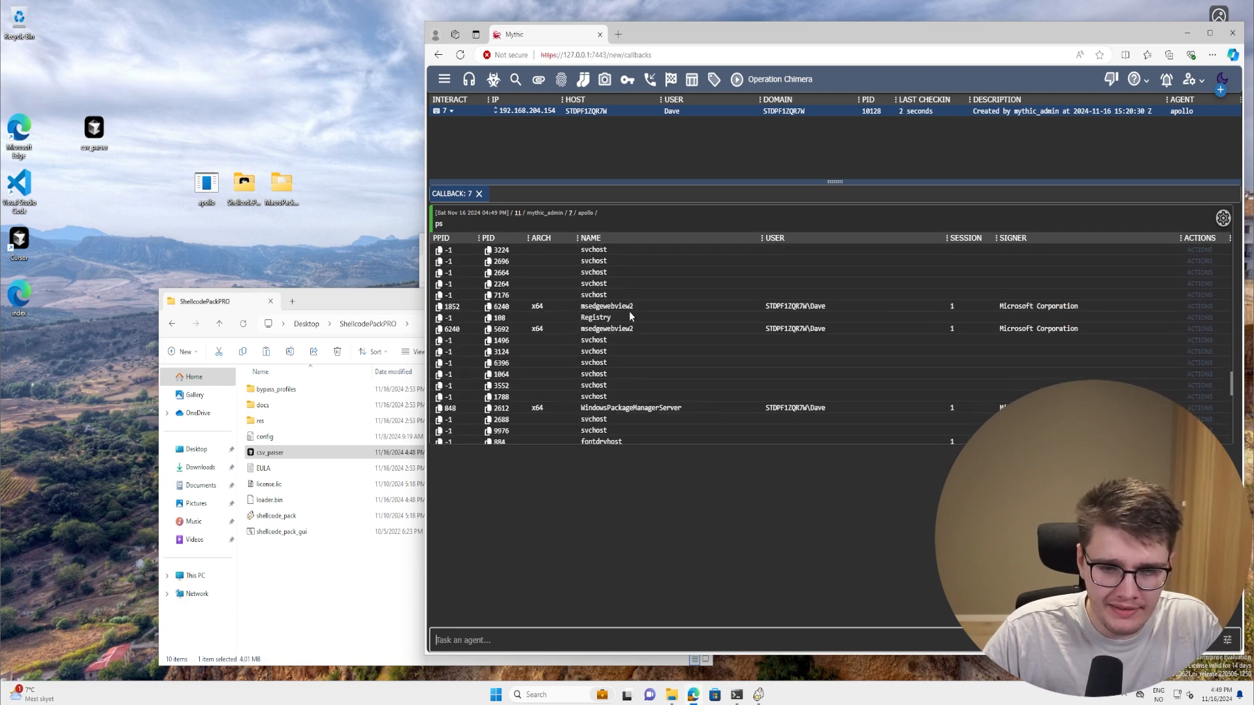
scroll(629, 313, "down", 5)
scroll(696, 290, "down", 3)
scroll(683, 358, "down", 3)
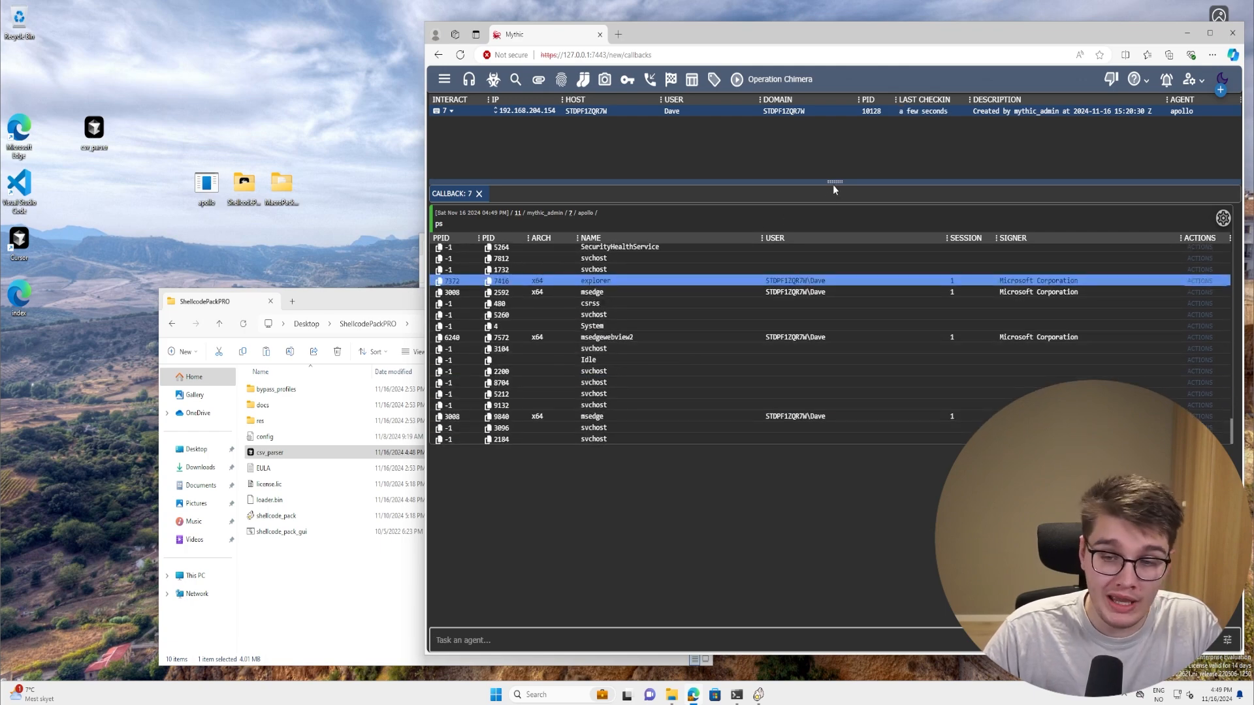
left_click_drag(833, 182, 833, 179)
scroll(739, 378, "up", 3)
scroll(740, 379, "up", 3)
scroll(740, 379, "up", 2)
scroll(740, 377, "up", 3)
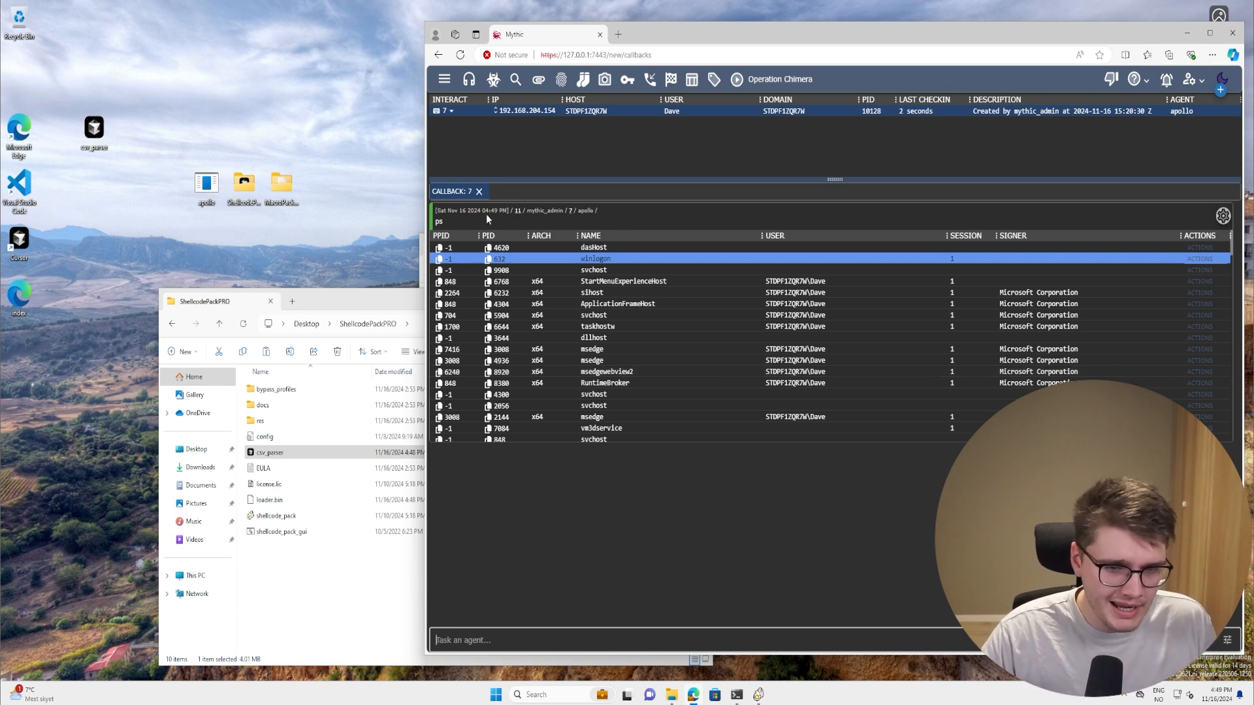
Exit callback 7, confirm, hide it and close the CALLBACK: 7 task panel
double_click(278, 188)
left_click(447, 113)
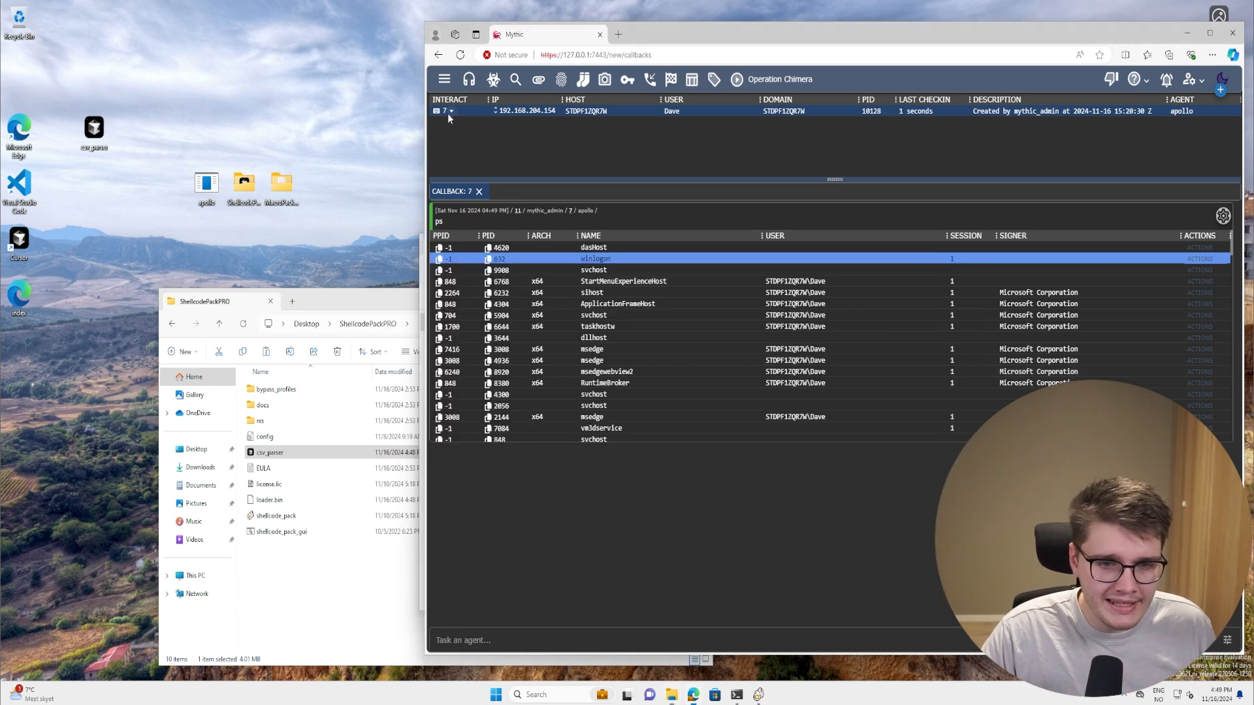
left_click(484, 206)
left_click(855, 376)
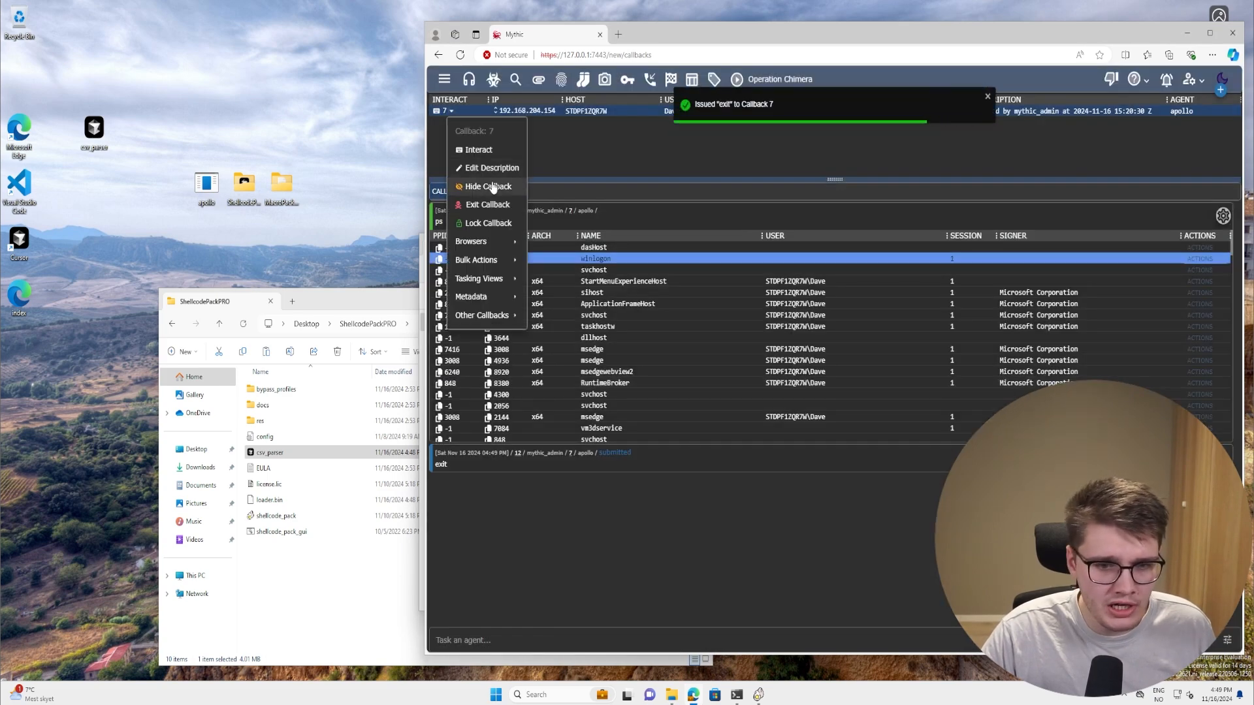
left_click(488, 186)
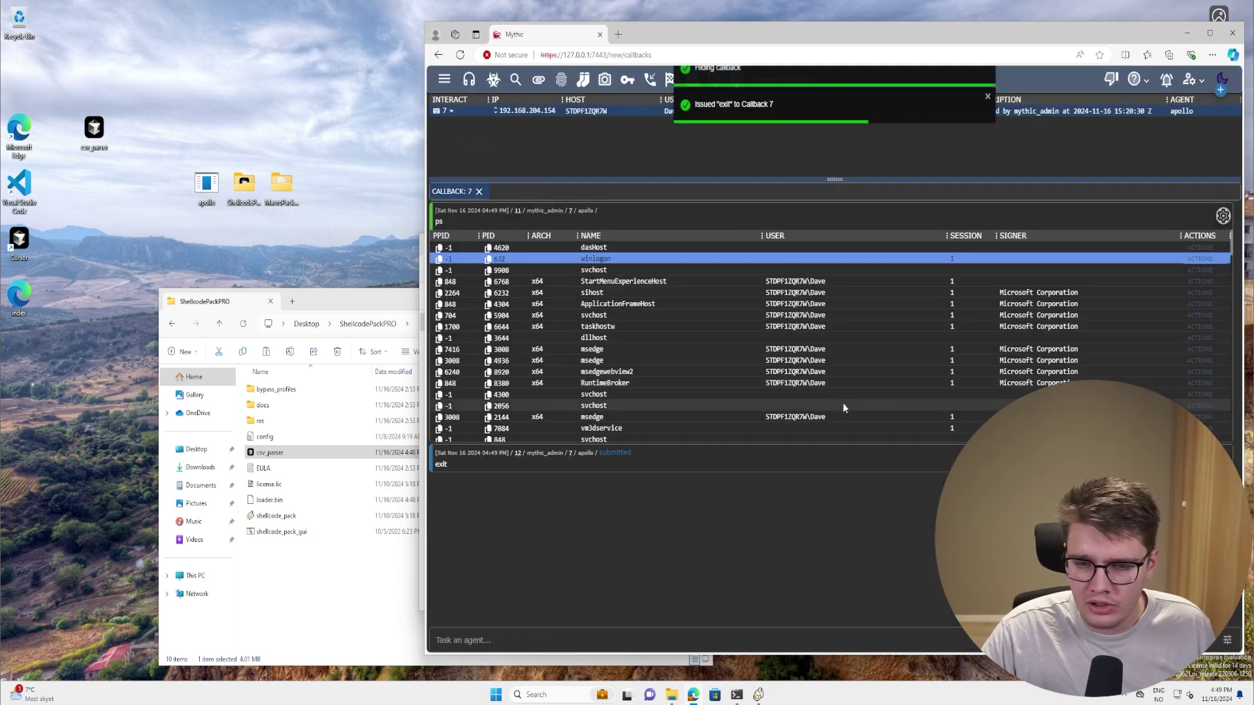
left_click(480, 191)
Launch macro_pack_gui and choose the 'Drop and execute an embedded Python file' scenario
key("alt+Tab")
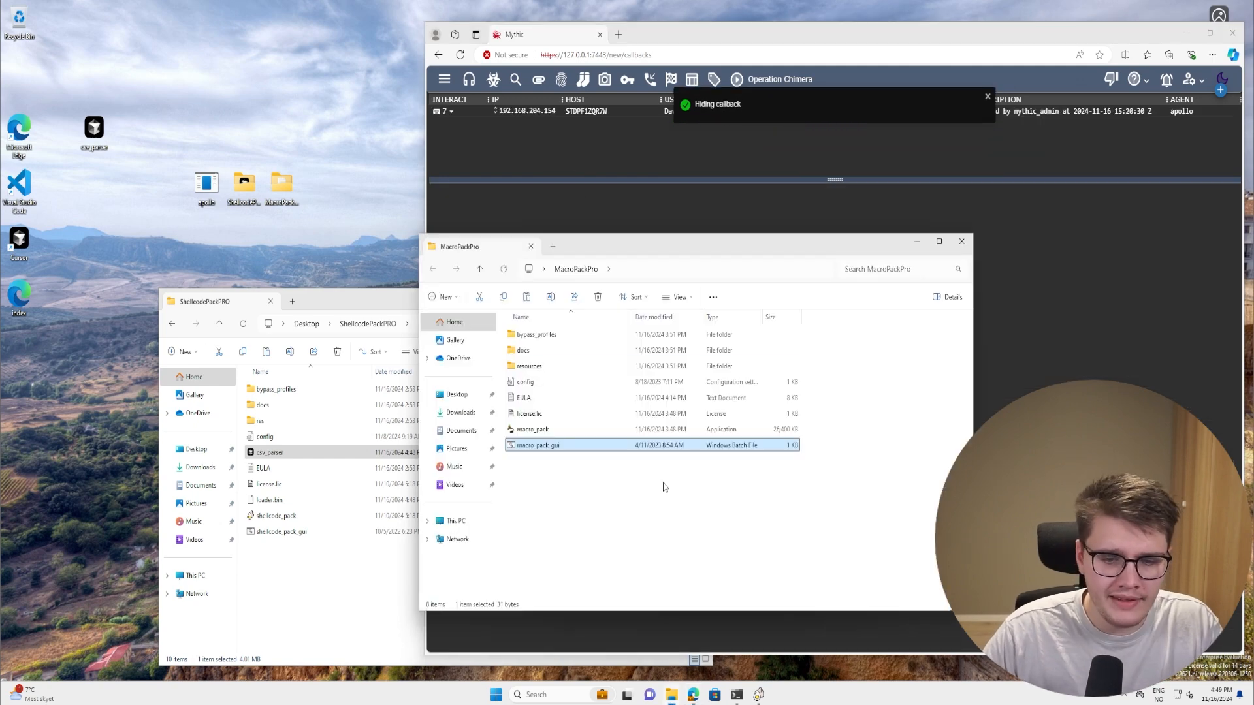
left_click(653, 490)
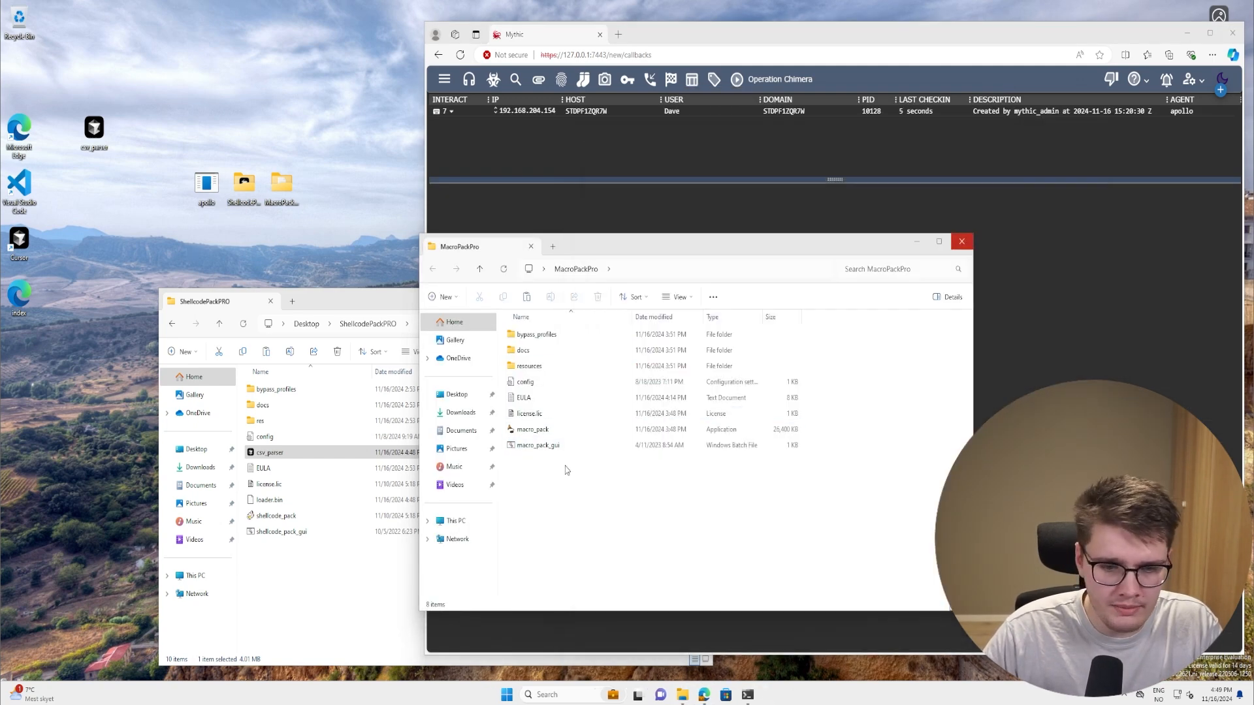
left_click(566, 447)
key("Return")
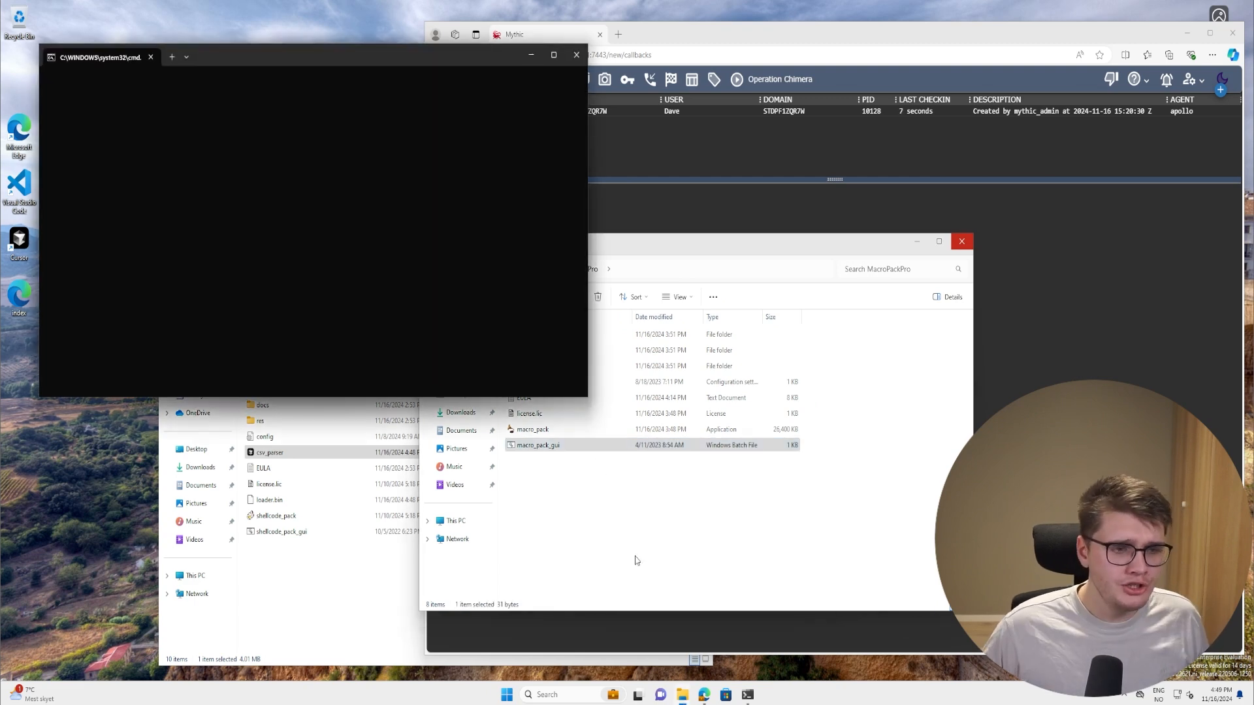
left_click(535, 65)
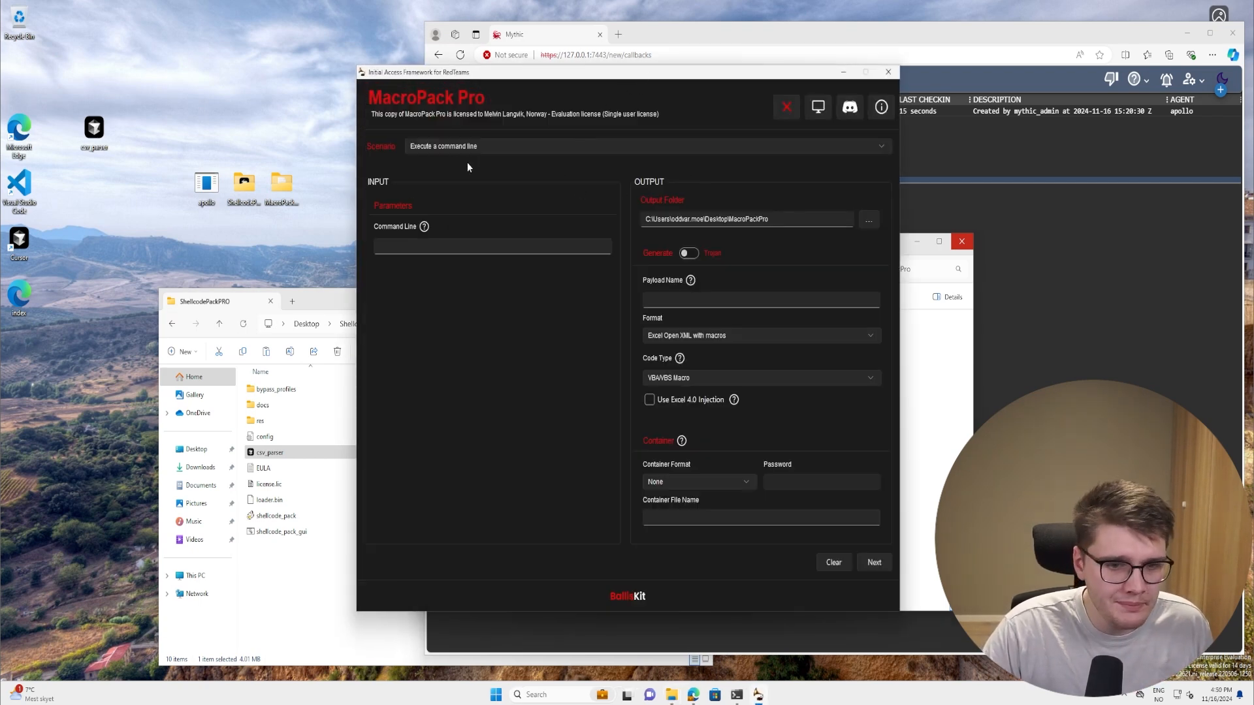
left_click(468, 148)
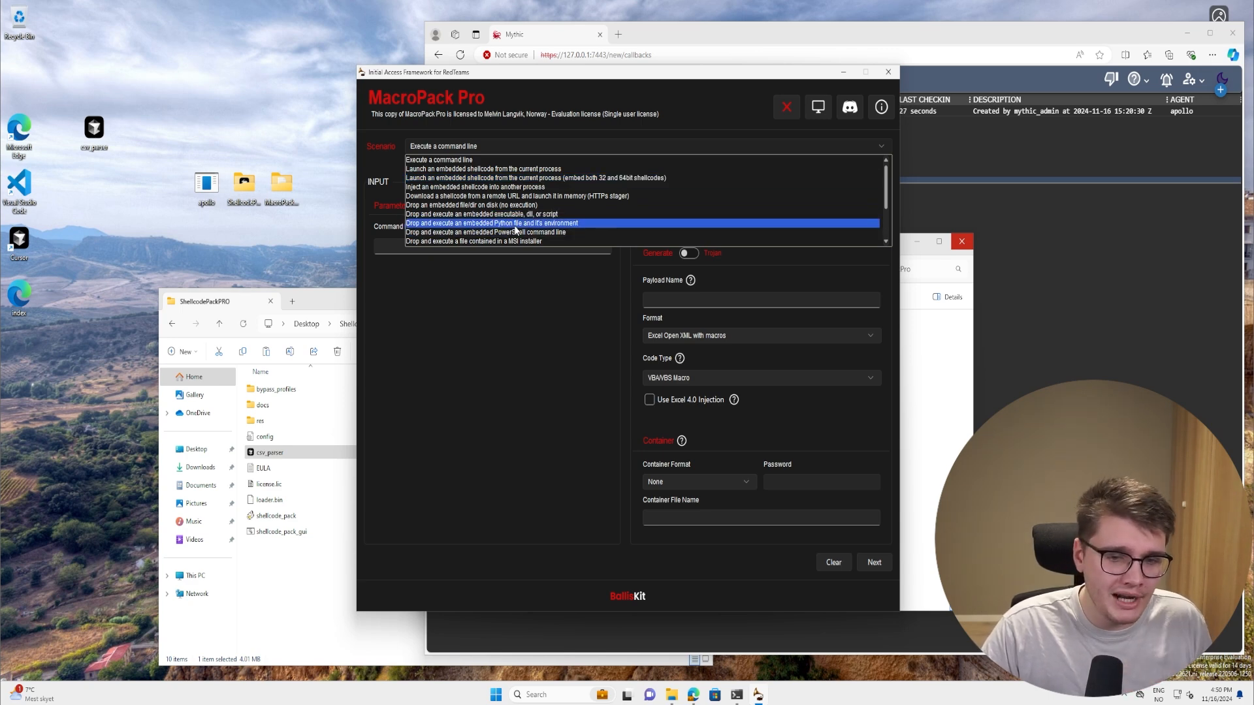
left_click(515, 223)
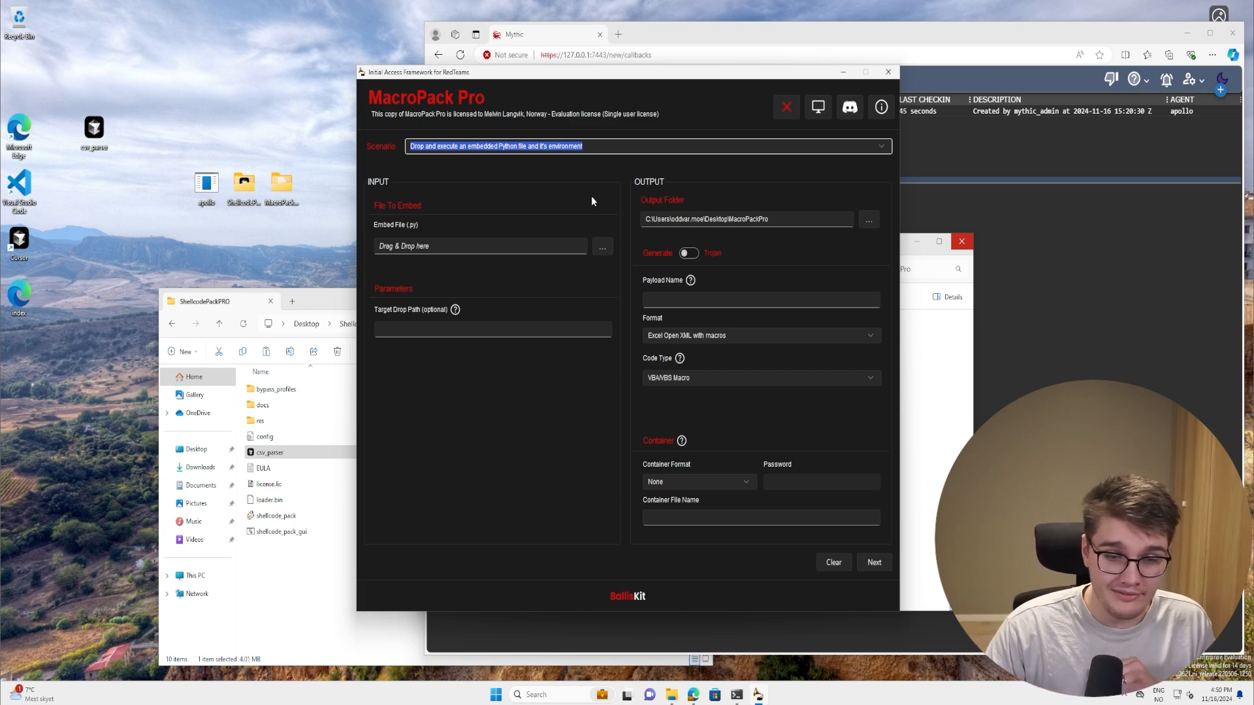
Embed Desktop\csv_parser.py and enter SuperLegitFile as the payload name
left_click(599, 247)
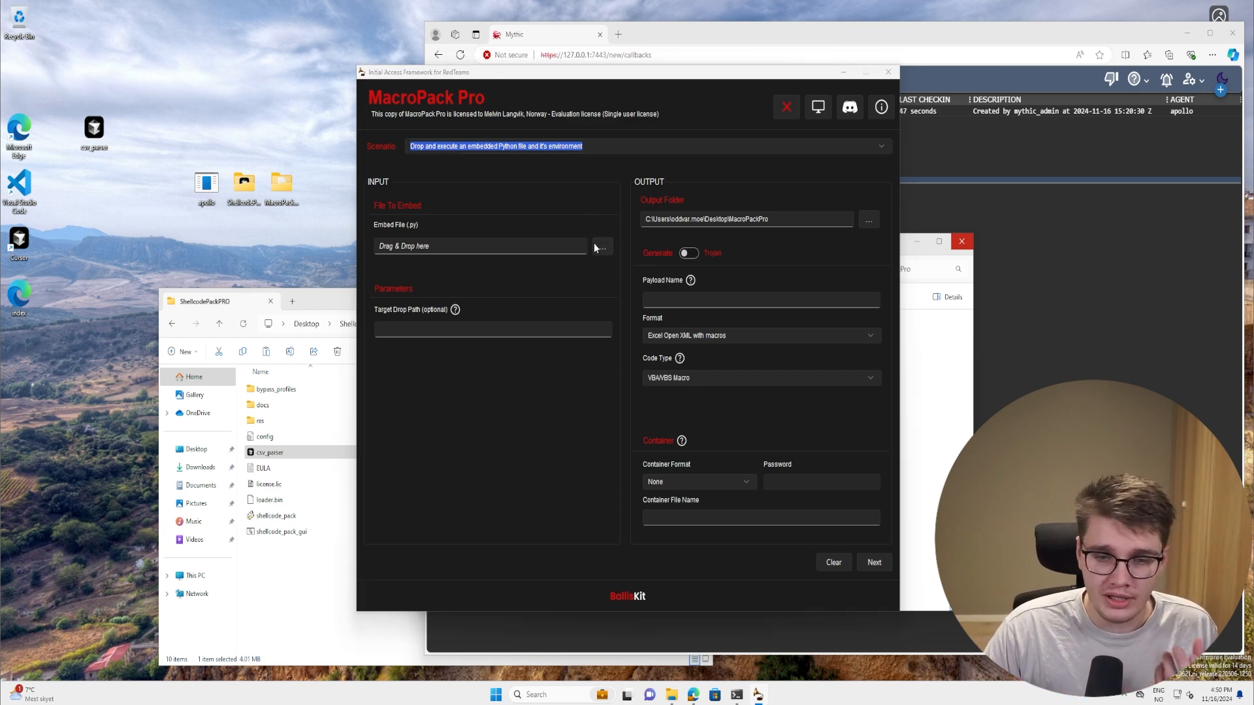
left_click(398, 229)
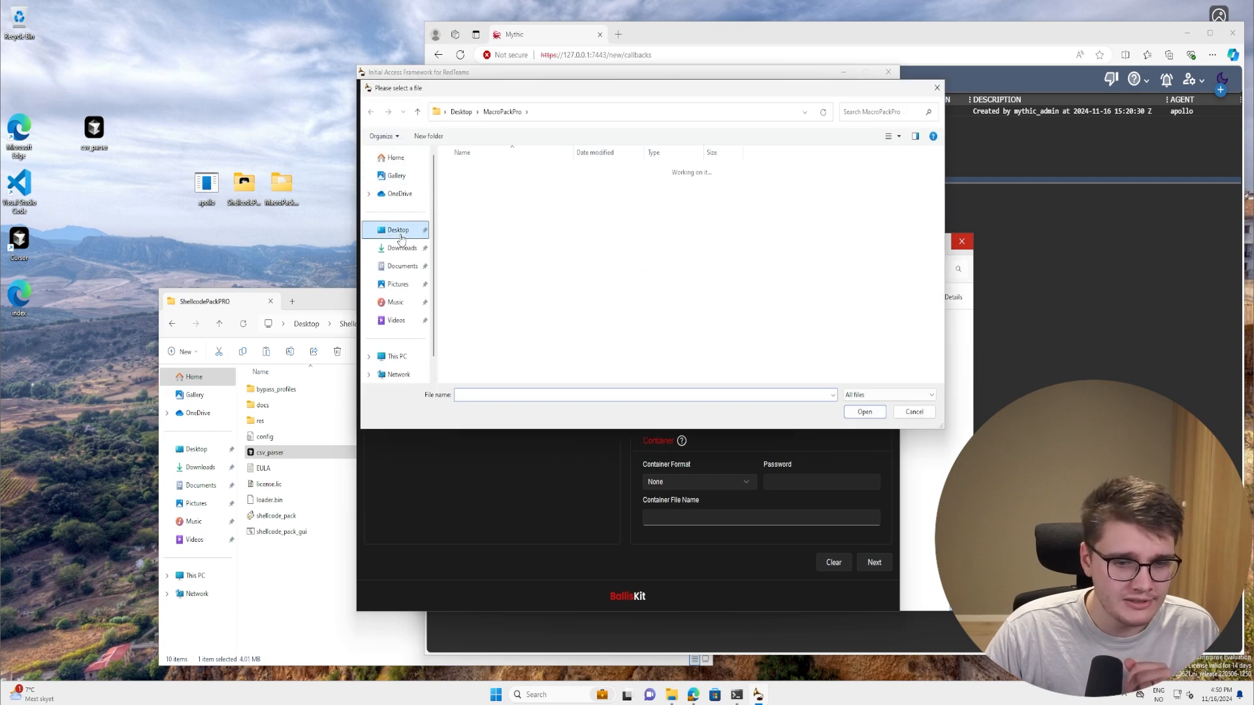
left_click(485, 218)
double_click(499, 219)
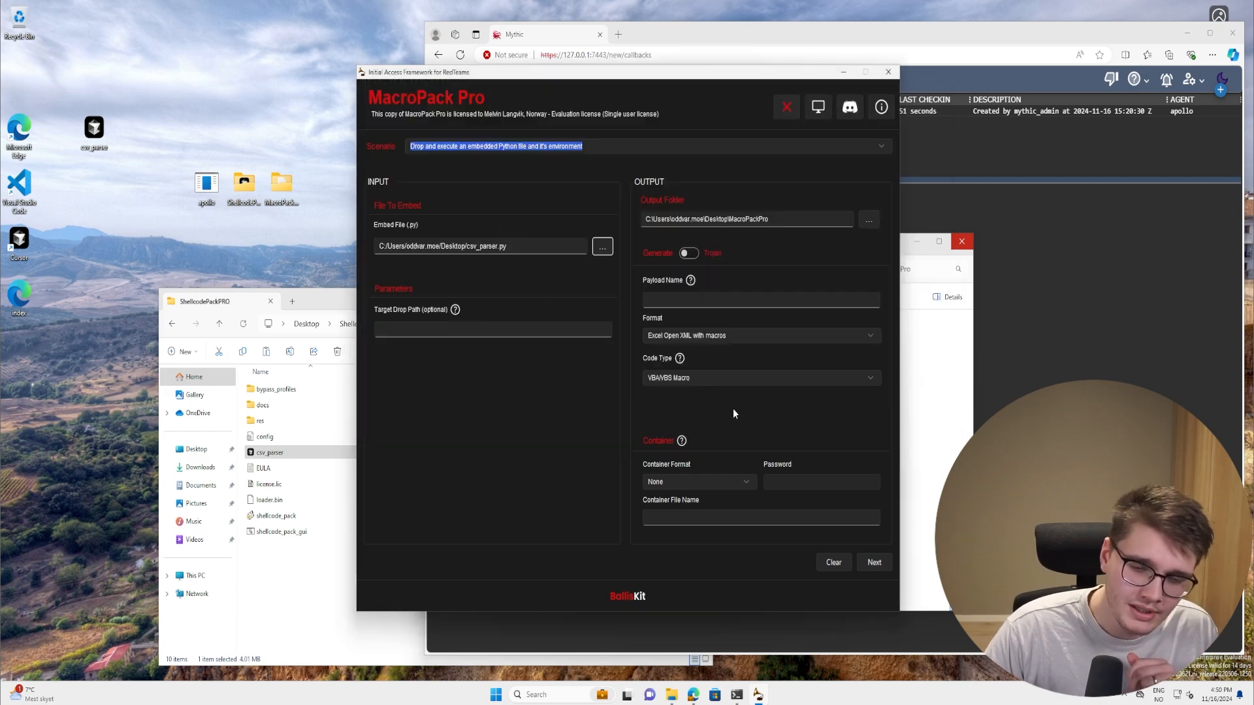
left_click(703, 301)
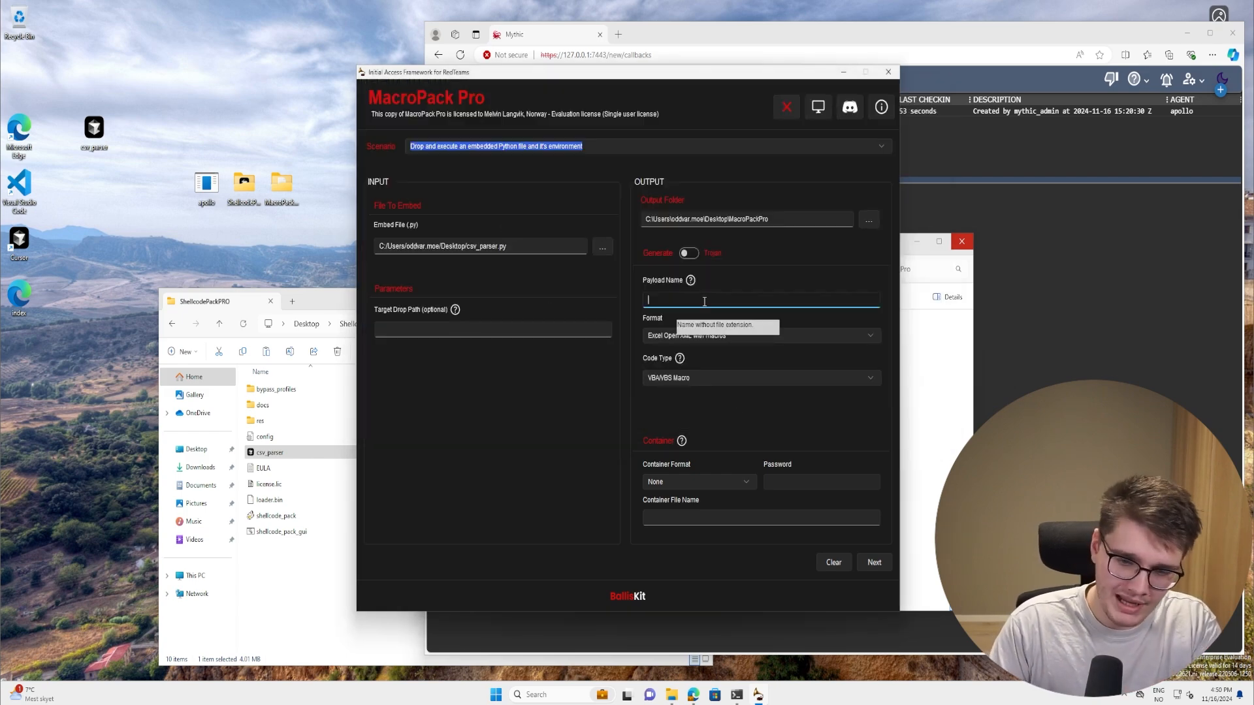
type("SuperLegitFile")
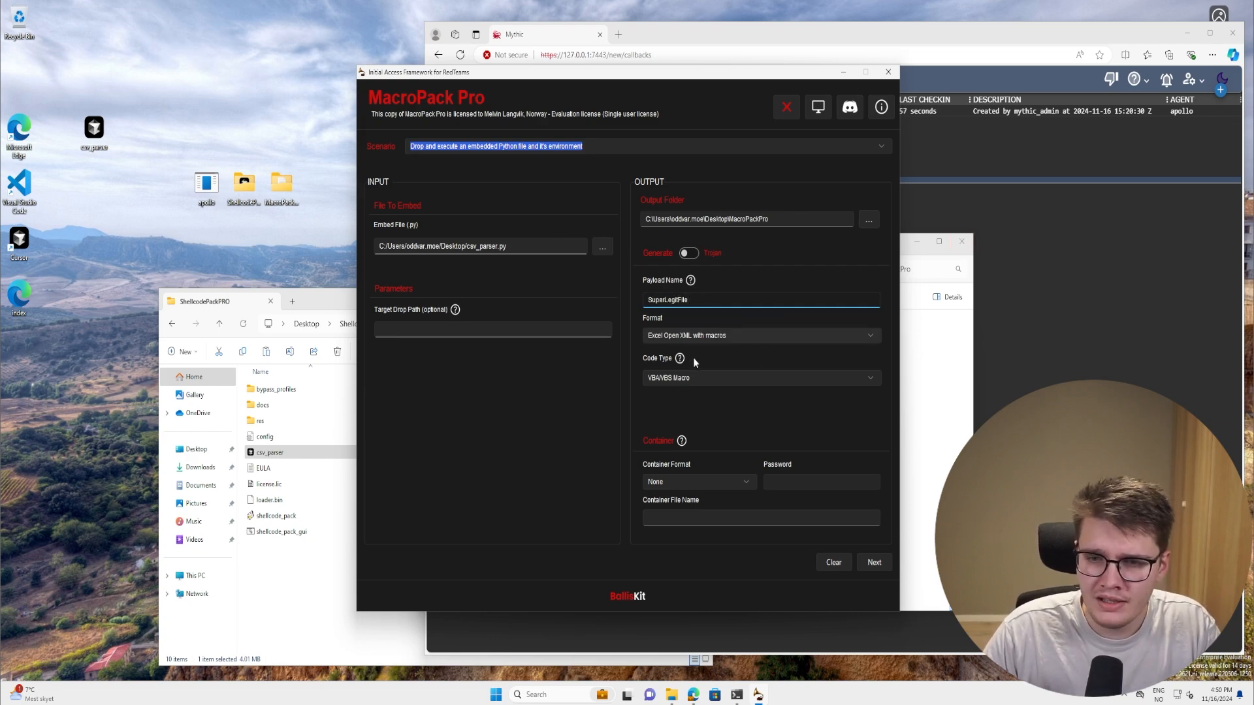
Select HTML Application (.hta) as the payload output format
left_click_drag(749, 82, 796, 81)
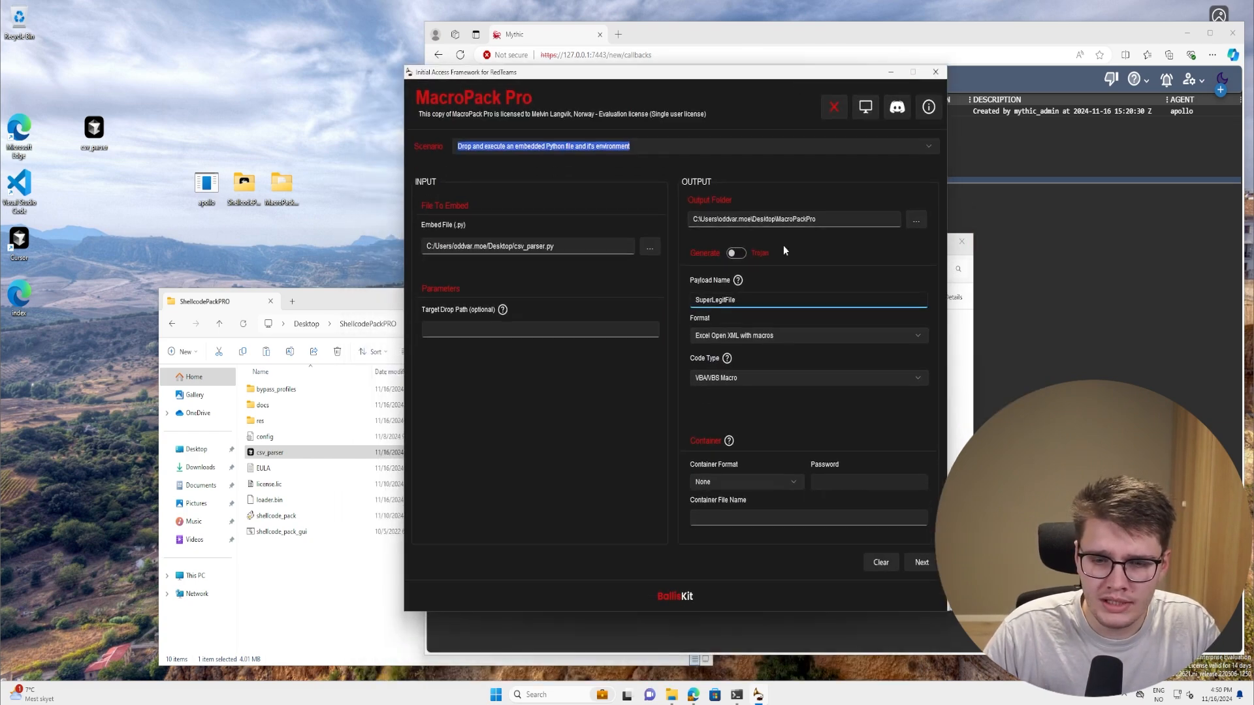
left_click(742, 334)
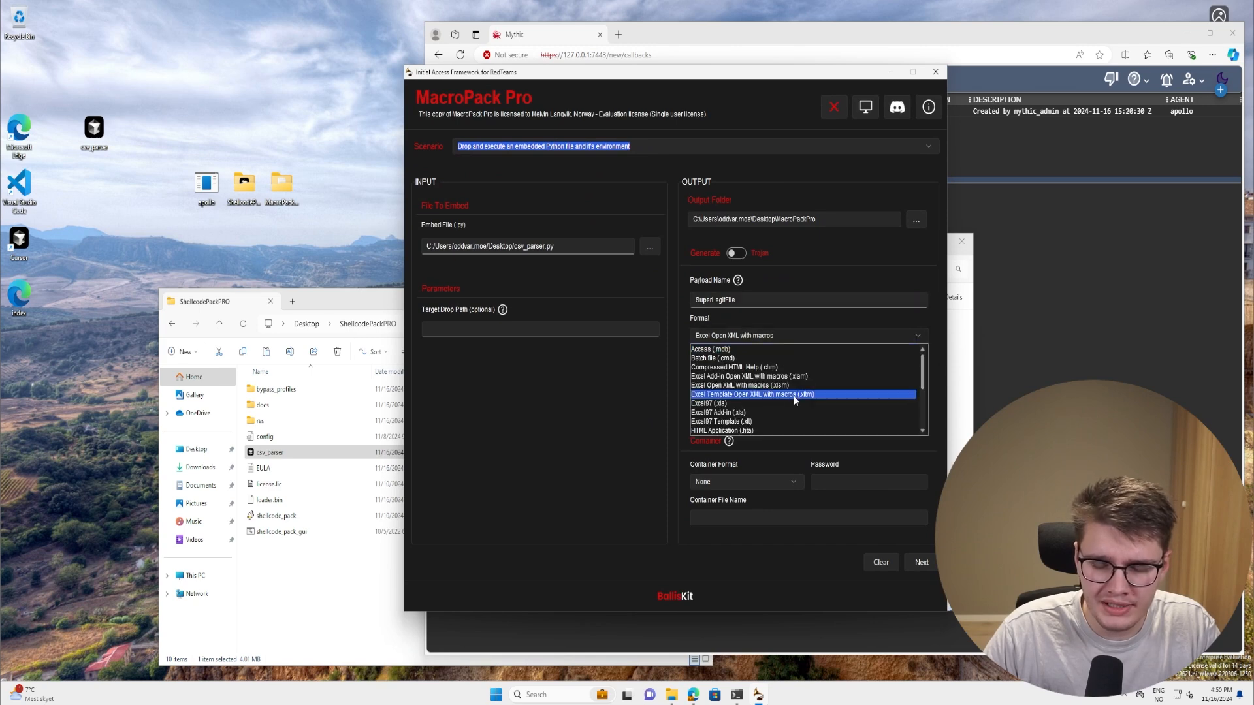
scroll(793, 388, "down", 1)
scroll(793, 388, "down", 1)
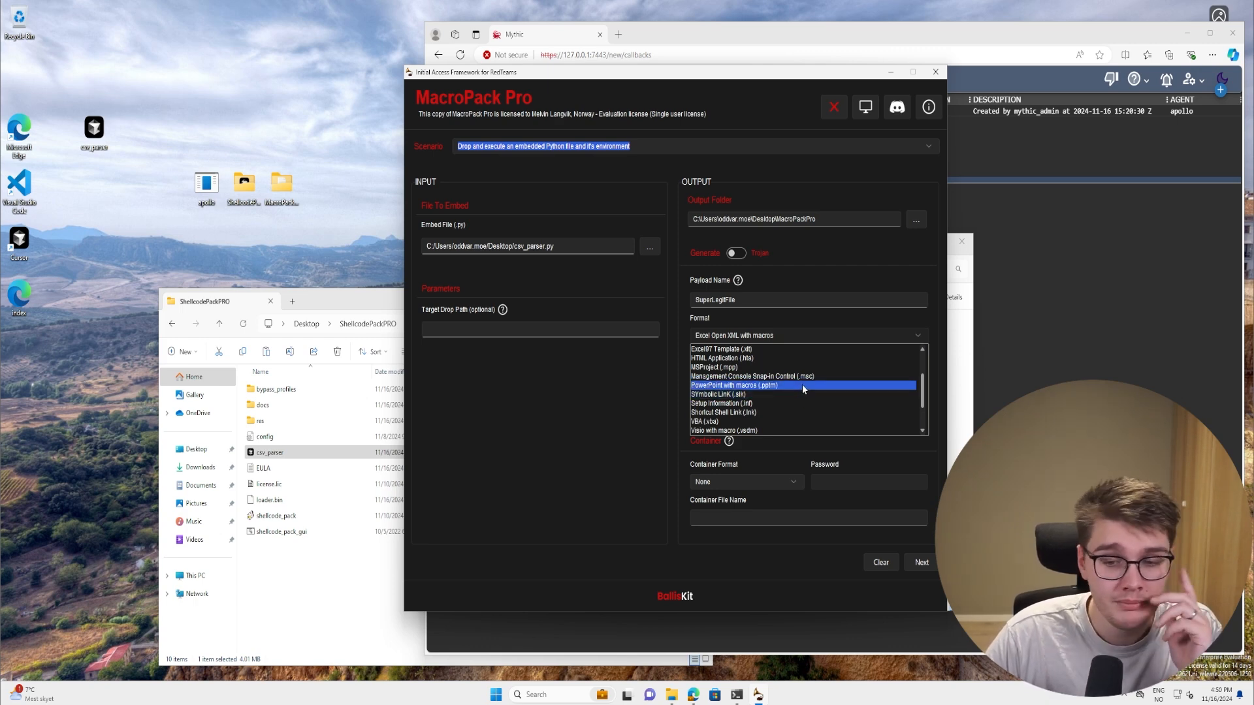
scroll(802, 384, "down", 1)
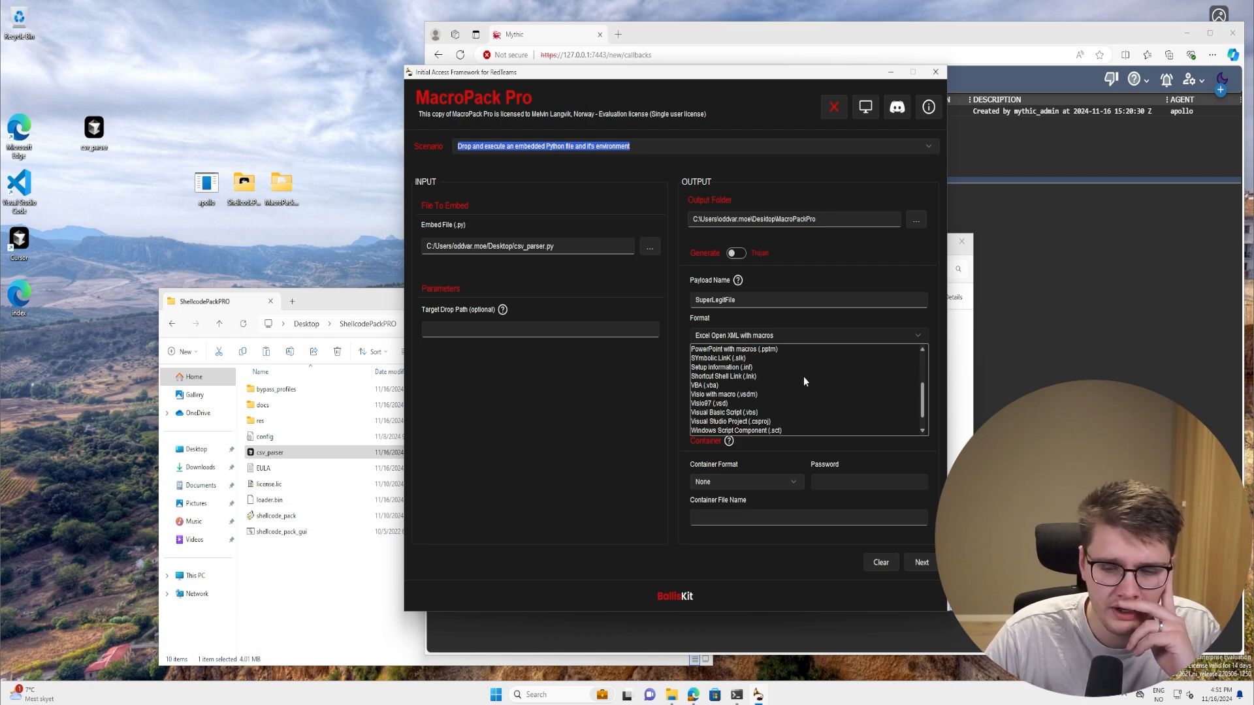
scroll(804, 381, "down", 1)
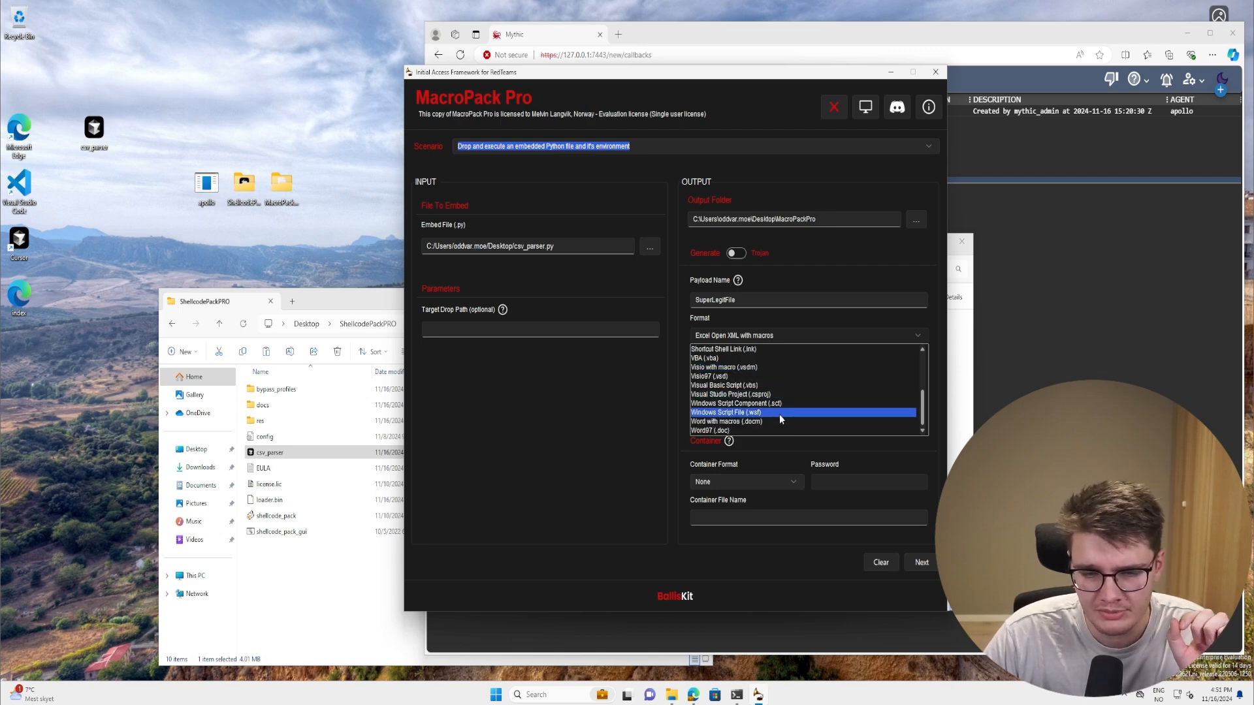
scroll(779, 415, "up", 4)
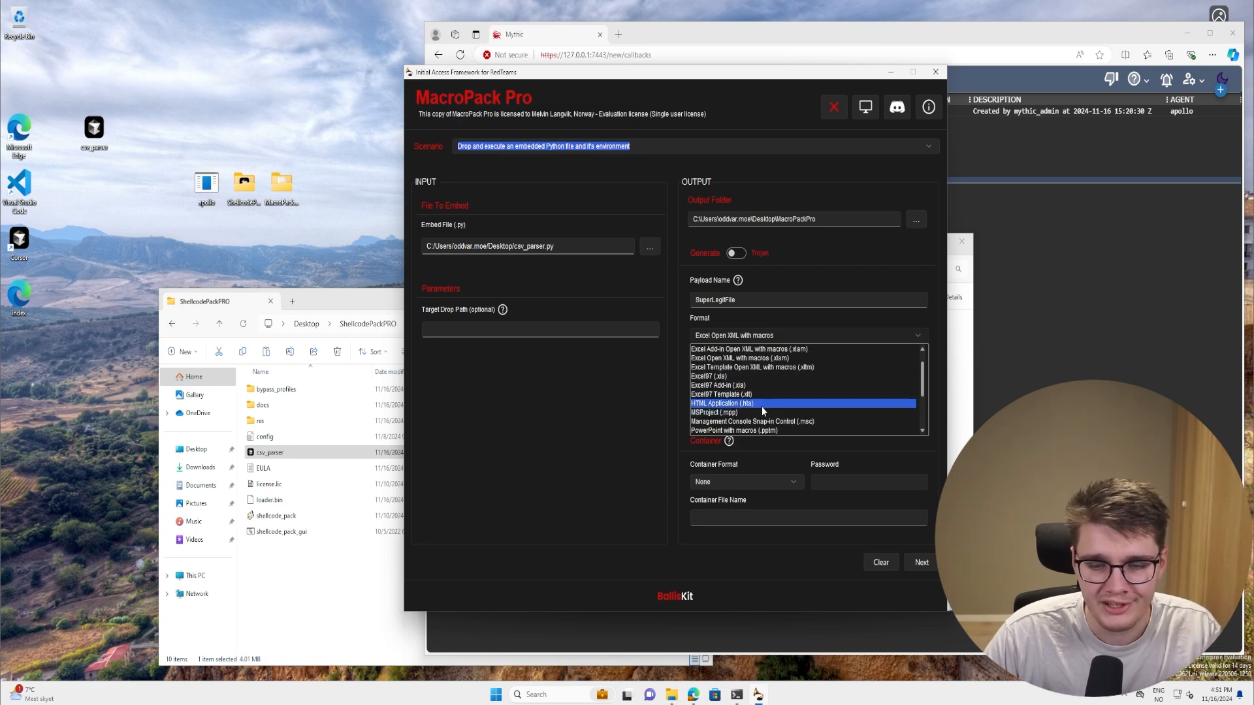
left_click(761, 404)
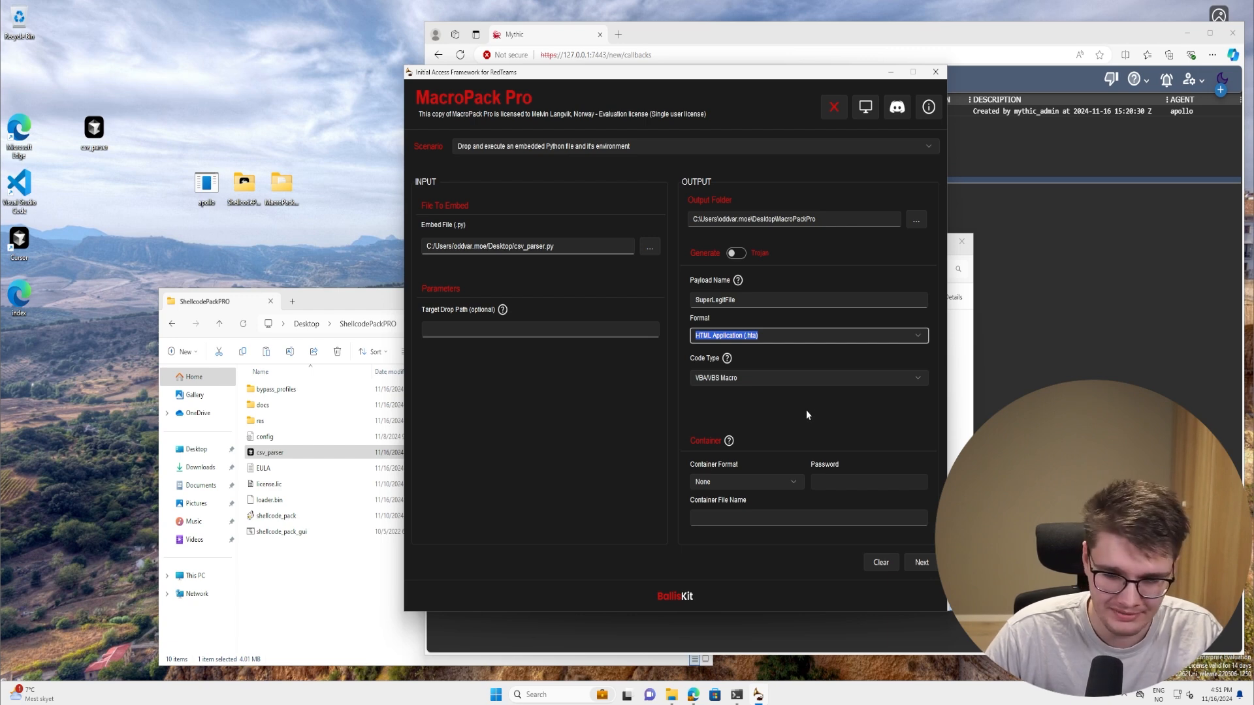
Advance to generation options, apply the Defender Bypass Profile and keep WMI execution
left_click(919, 564)
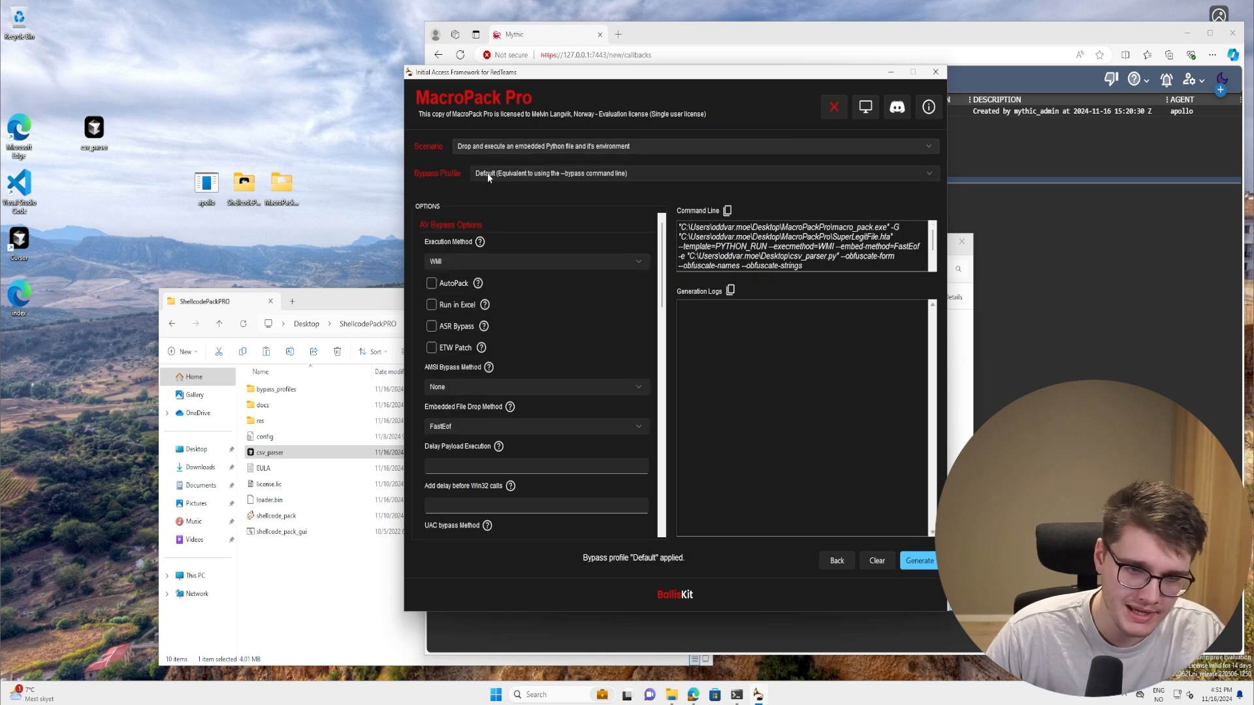
left_click(518, 175)
left_click(561, 211)
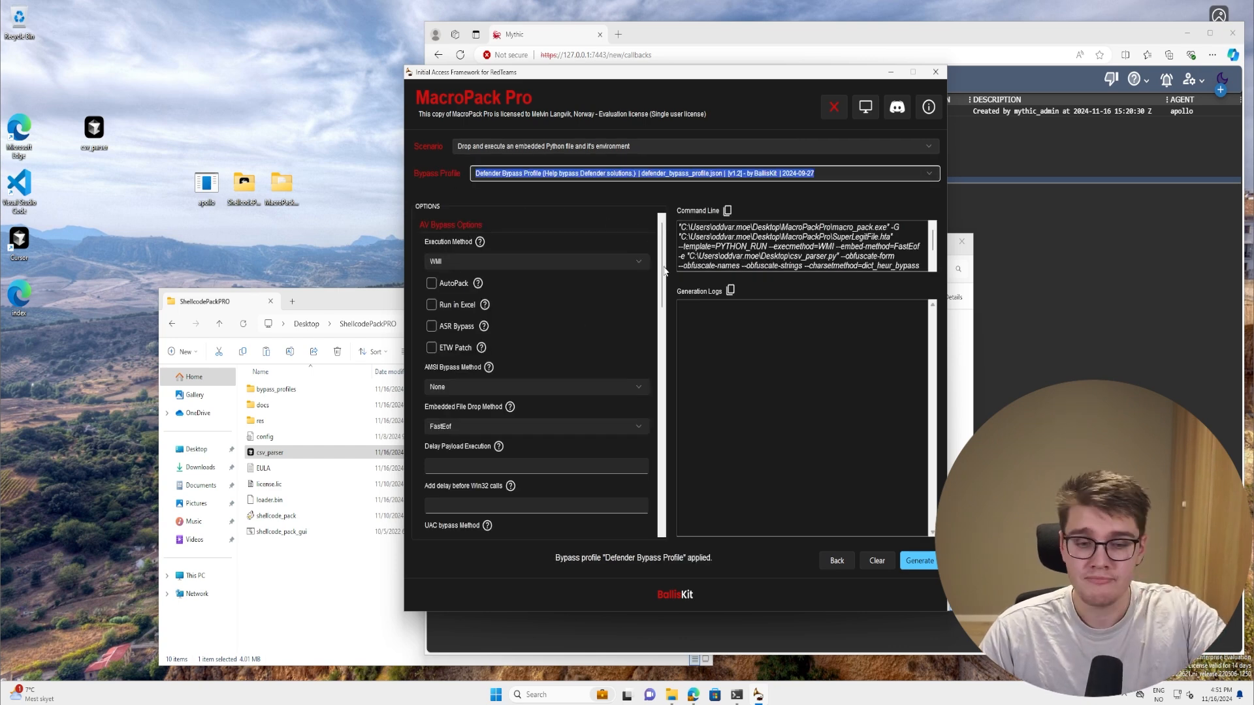
scroll(664, 277, "down", 1)
scroll(665, 284, "down", 1)
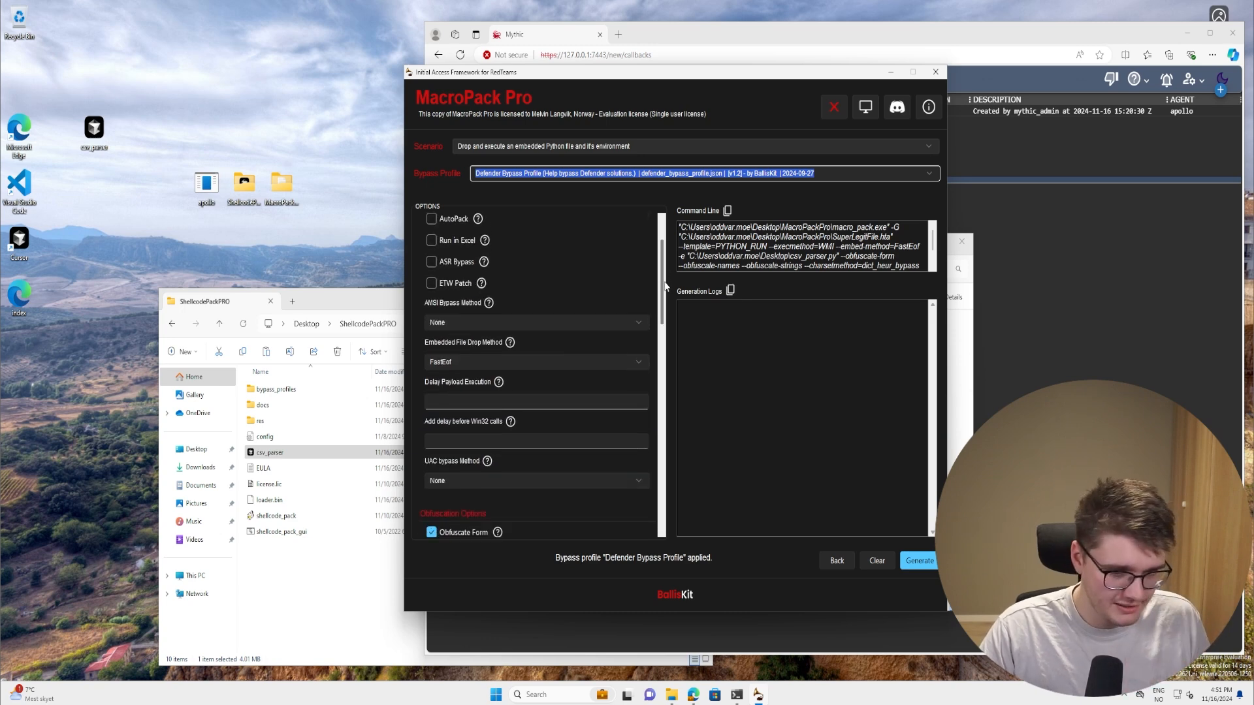
scroll(664, 291, "down", 1)
mouse_move(664, 291)
left_mouse_down()
mouse_move(656, 384)
mouse_move(653, 251)
left_mouse_up()
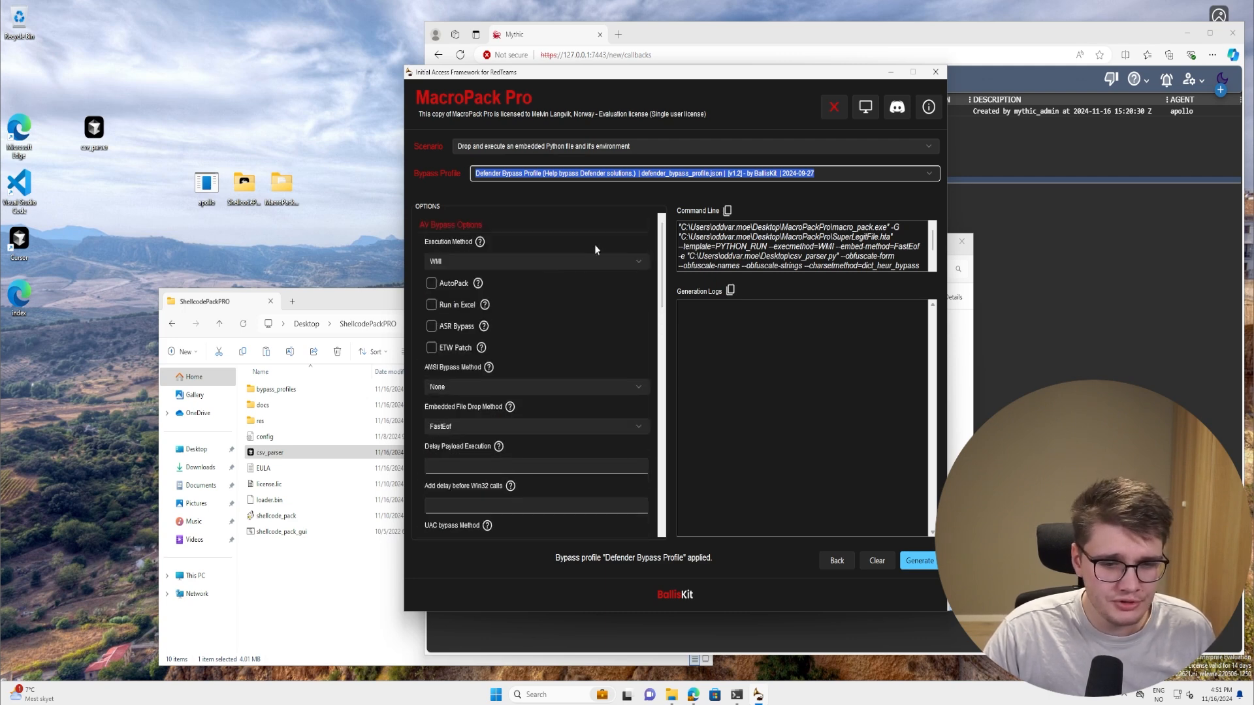
left_click(503, 260)
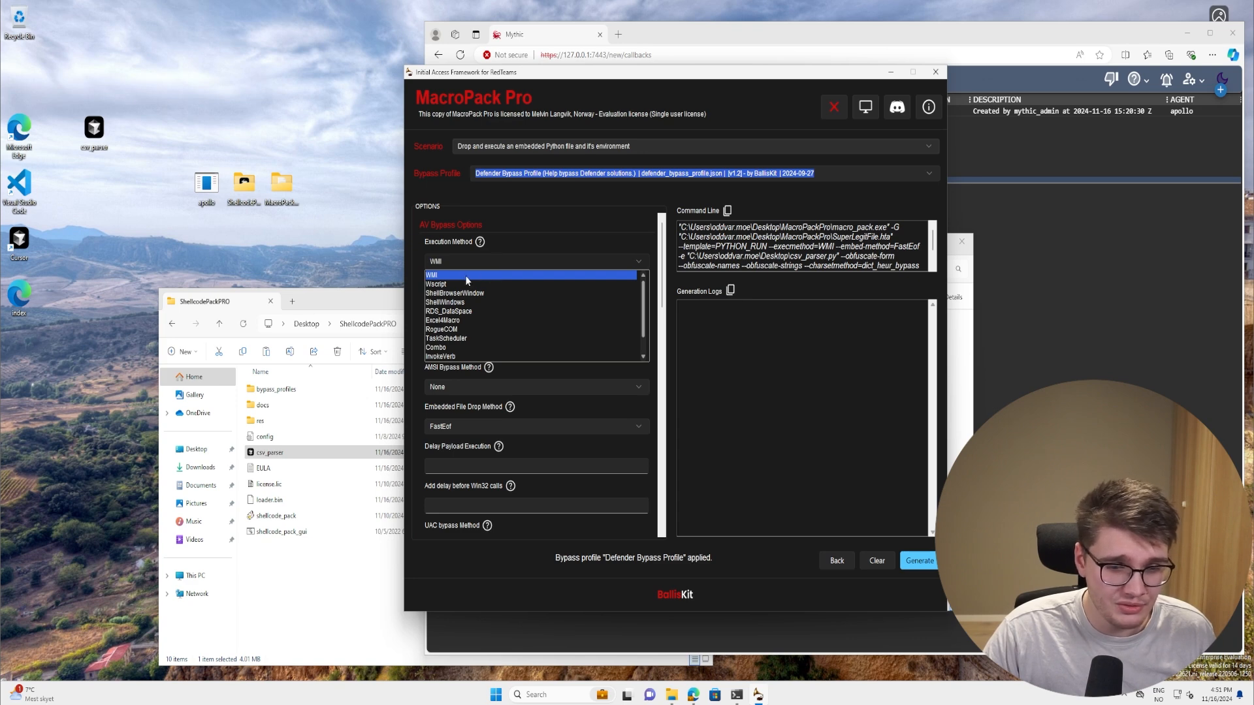
left_click(584, 232)
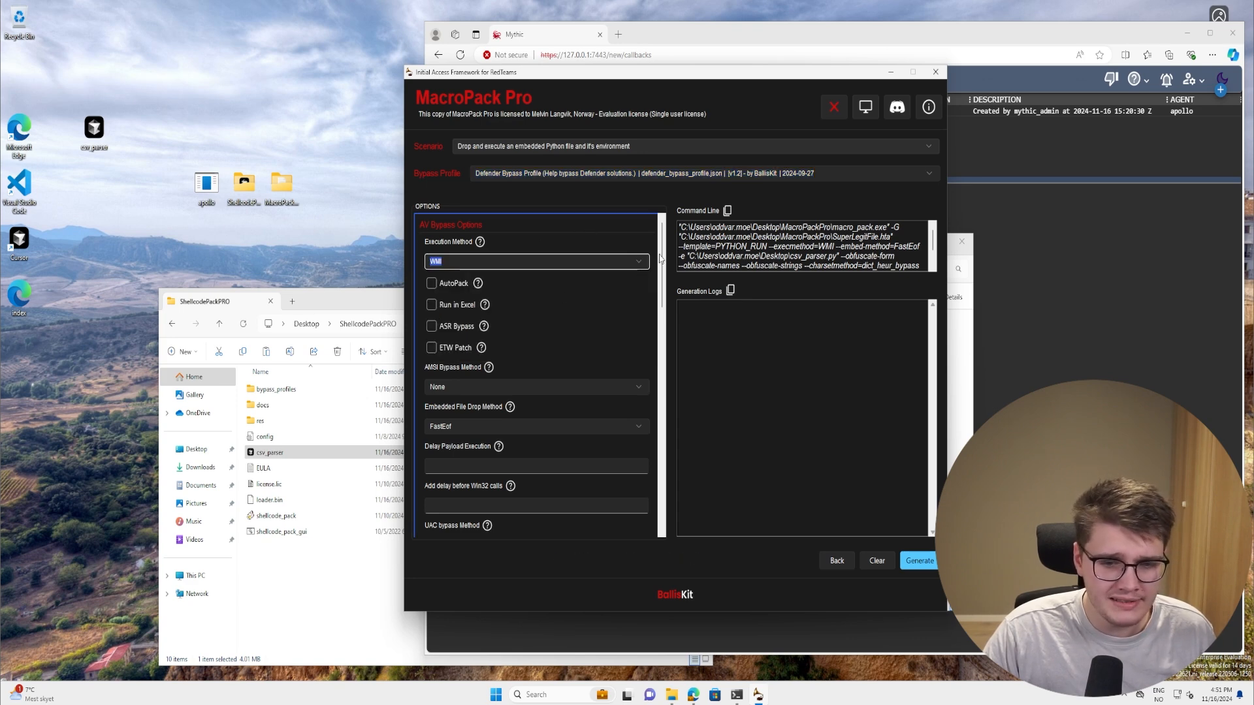
scroll(661, 258, "down", 1)
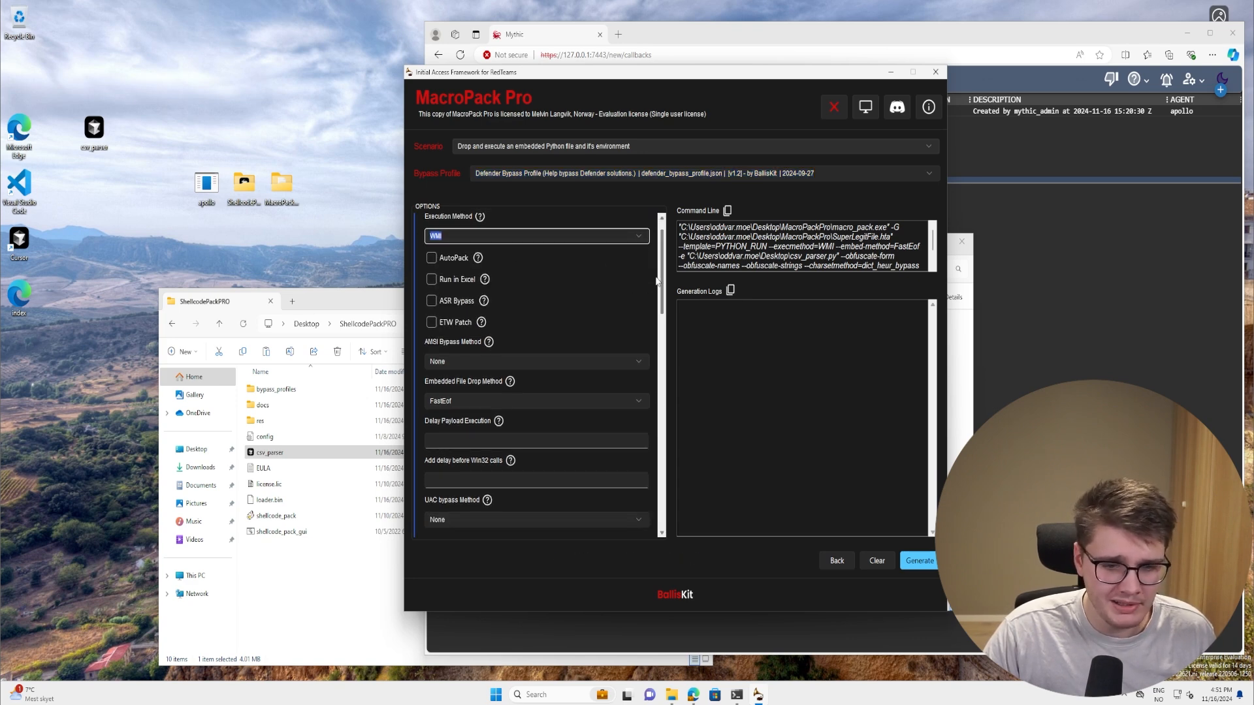
left_click_drag(664, 290, 655, 360)
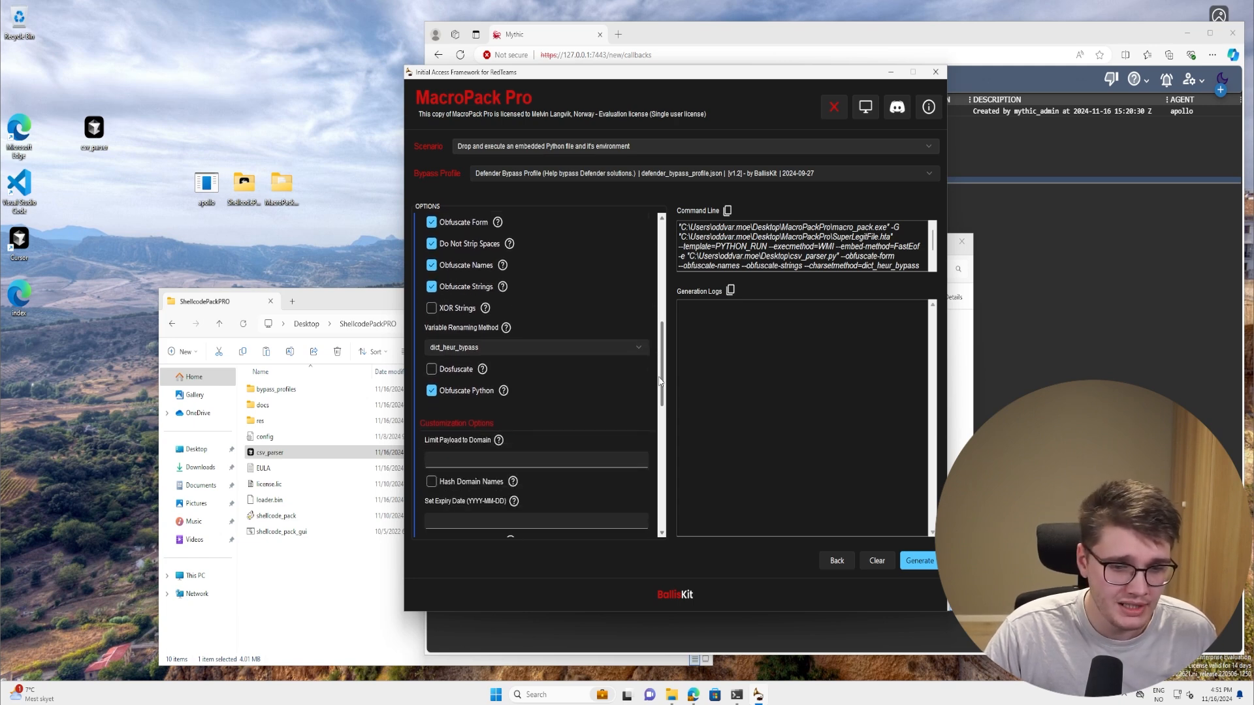
left_click_drag(655, 359, 664, 417)
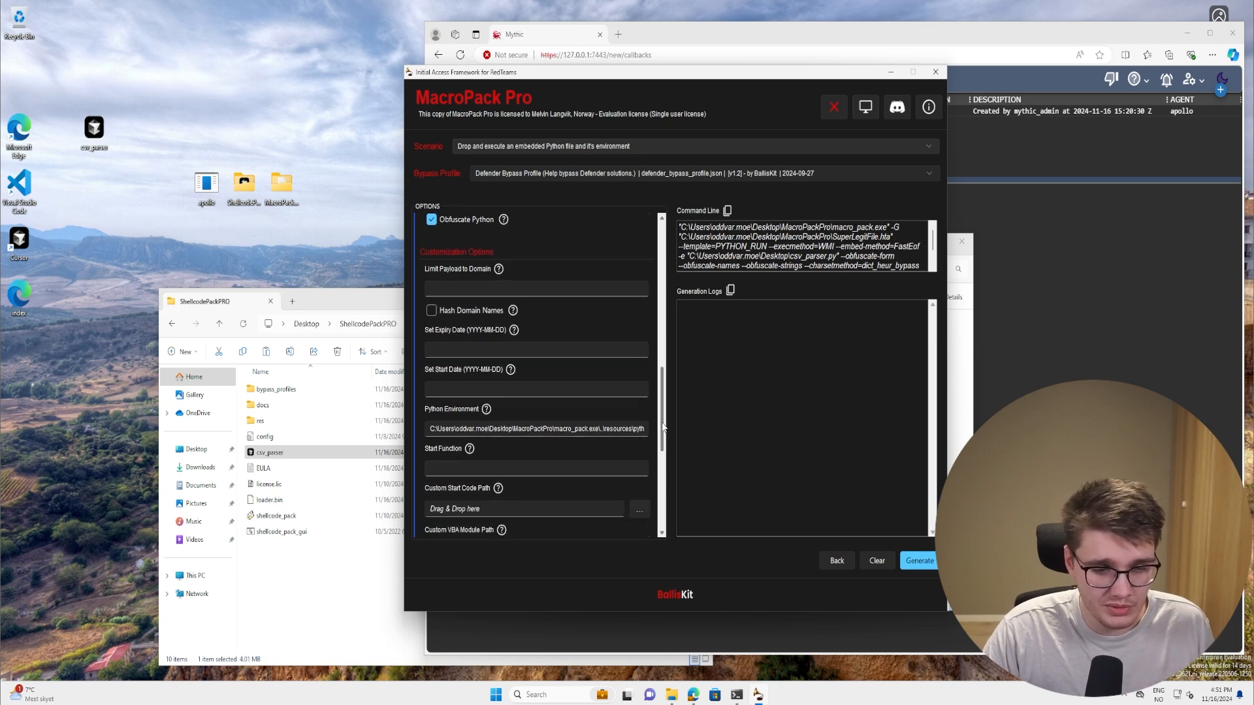
mouse_move(666, 416)
left_mouse_down()
mouse_move(654, 511)
mouse_move(645, 314)
mouse_move(659, 272)
left_mouse_up()
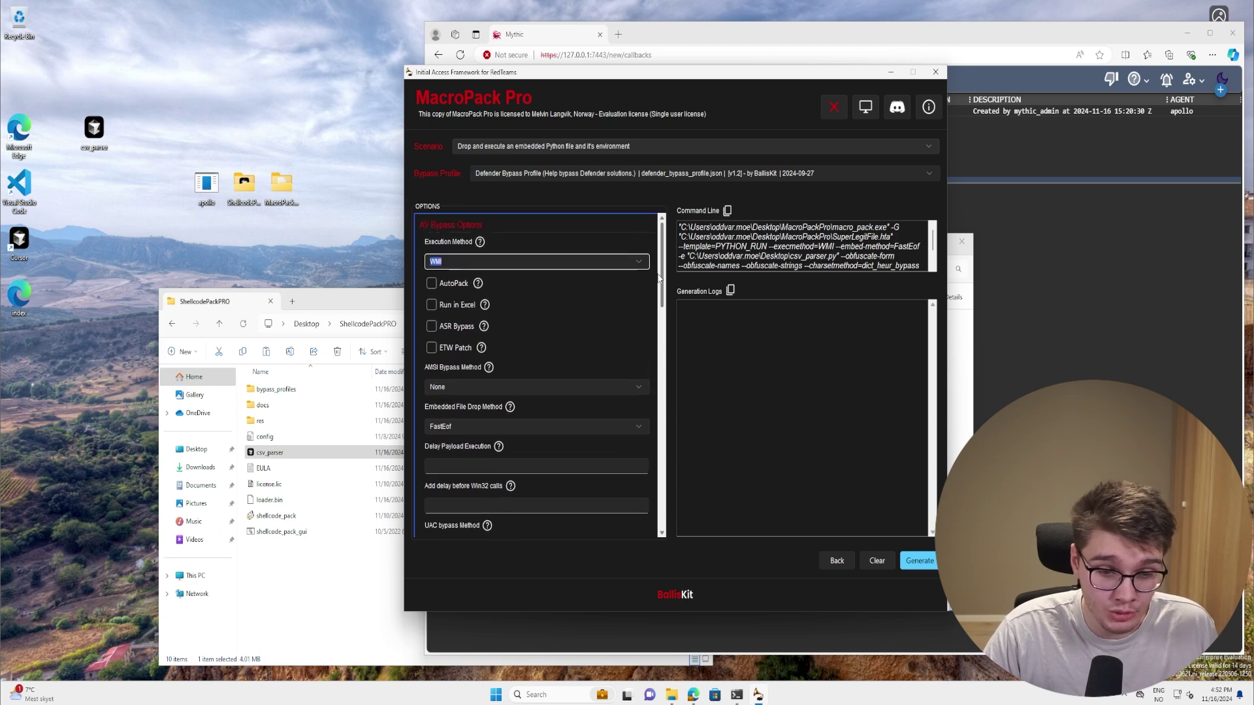
Generate the HTA payload and select SuperLegitFile.hta in the MacroPackPro folder
left_click(919, 561)
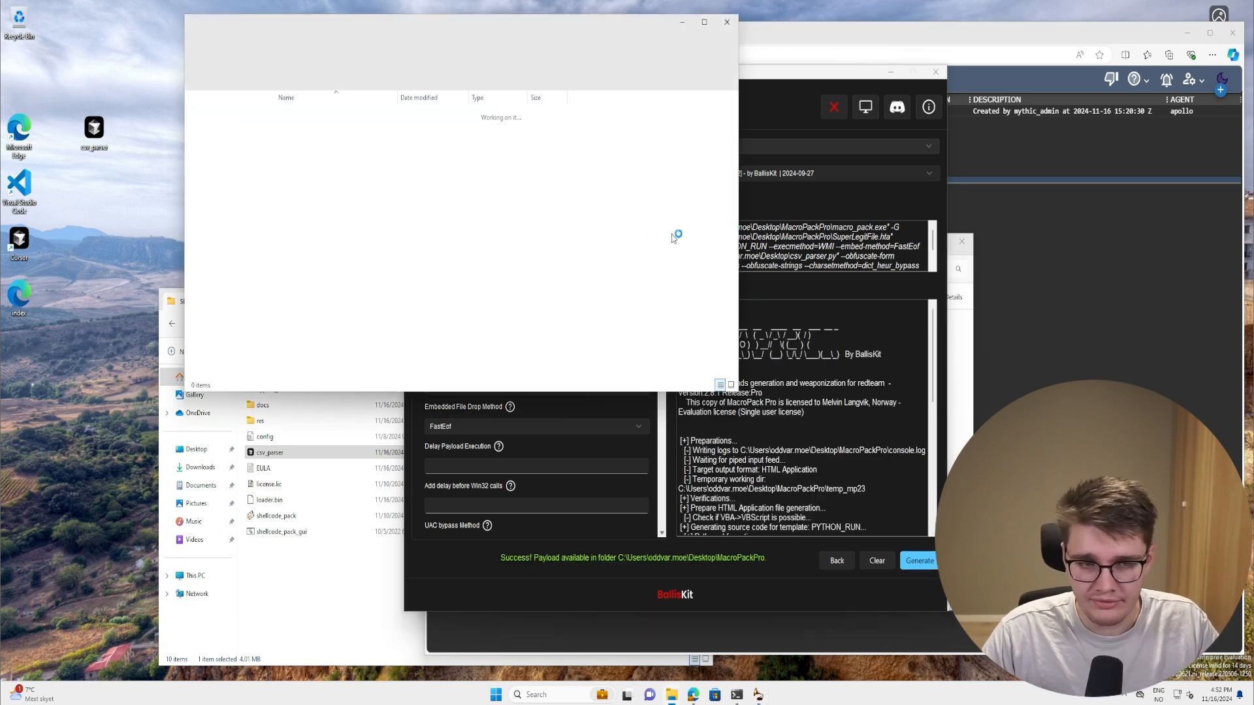
left_click(323, 244)
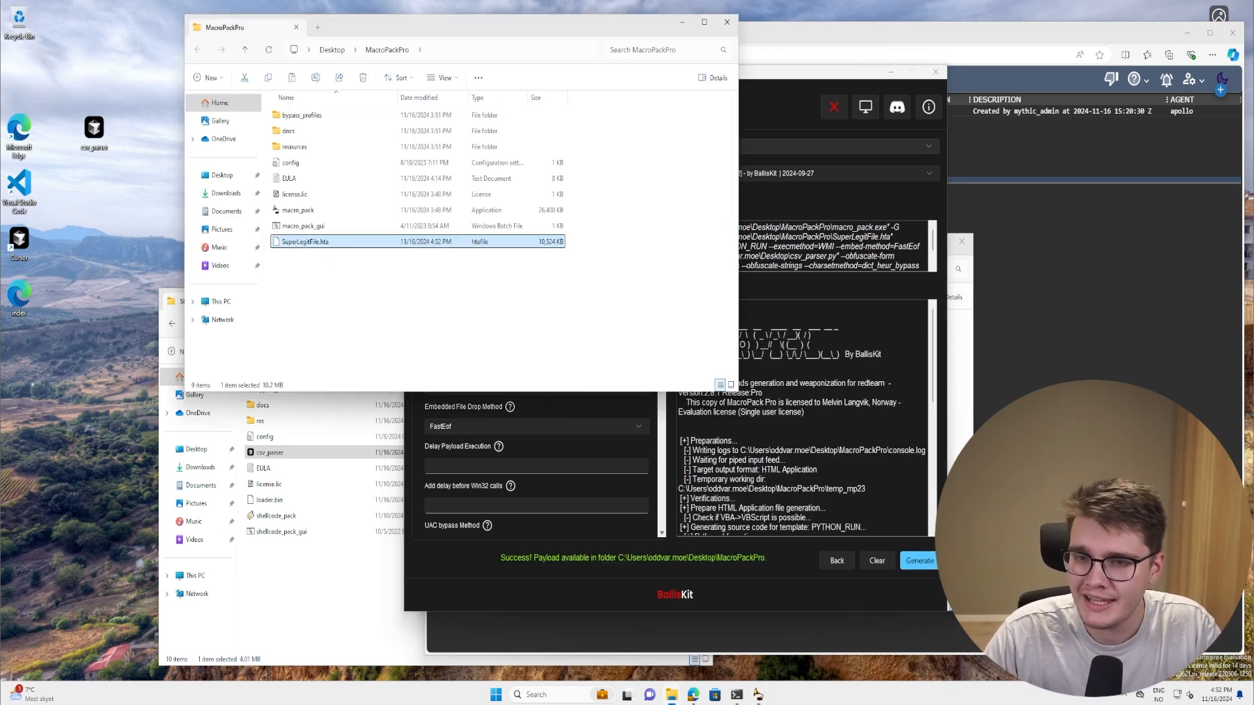
left_click(996, 51)
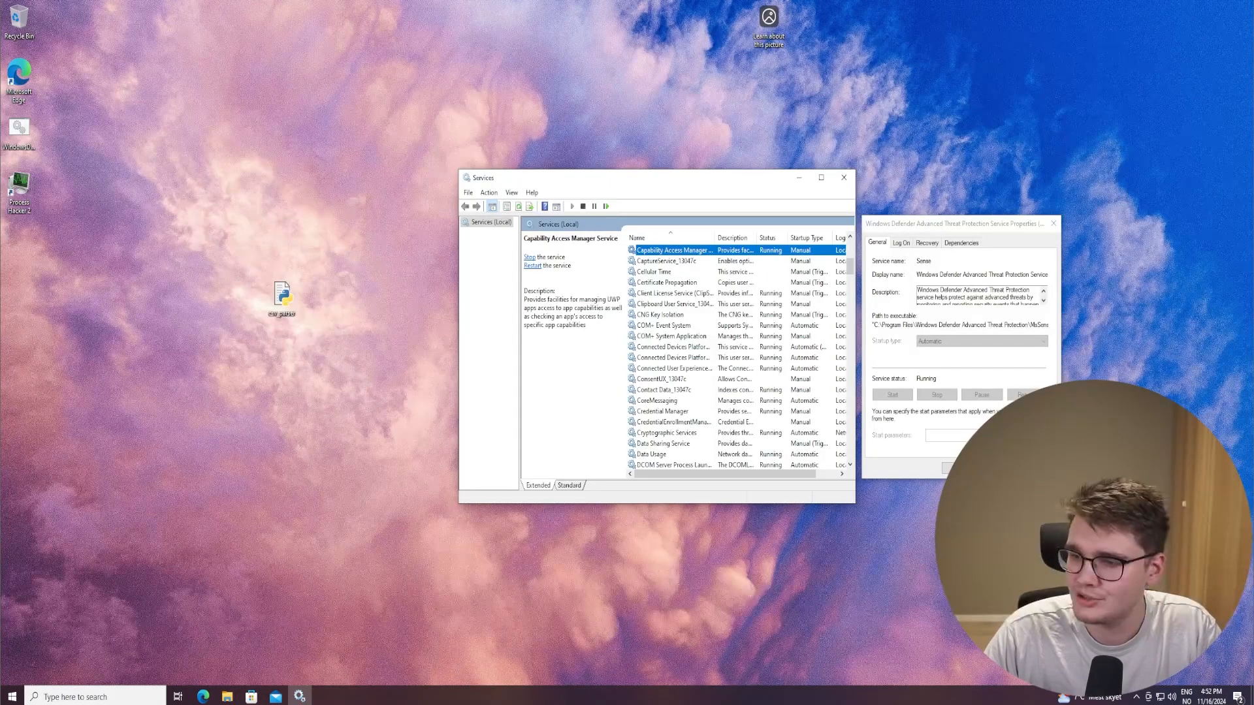
Drop SuperLegitFile.hta on the target desktop beside csv_parse, run it and check Mythic
left_click(261, 187)
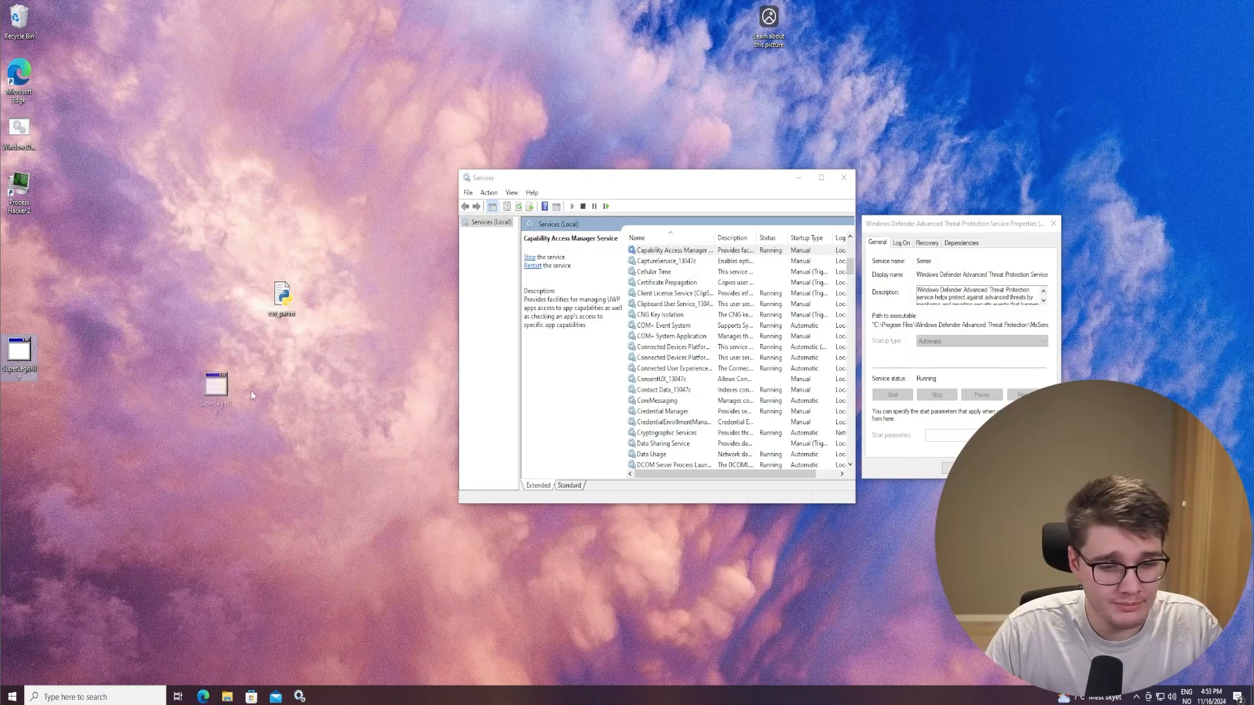
left_click_drag(291, 394, 372, 309)
double_click(365, 307)
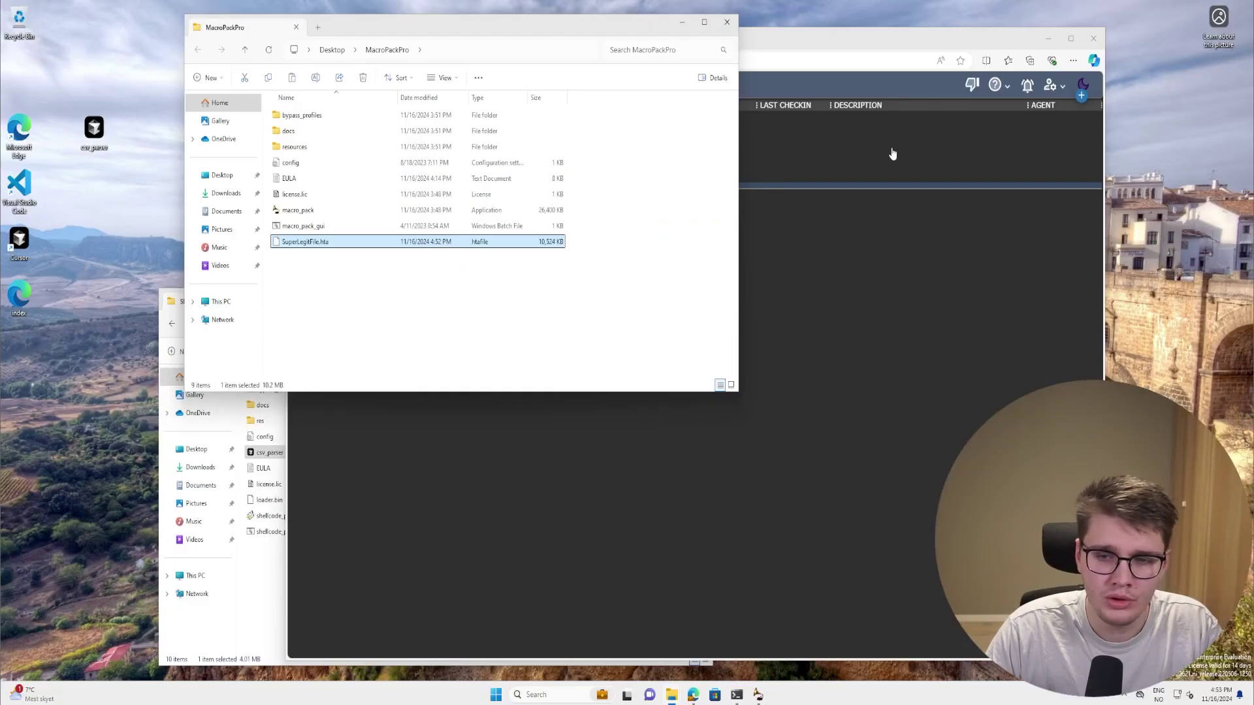
left_click(893, 152)
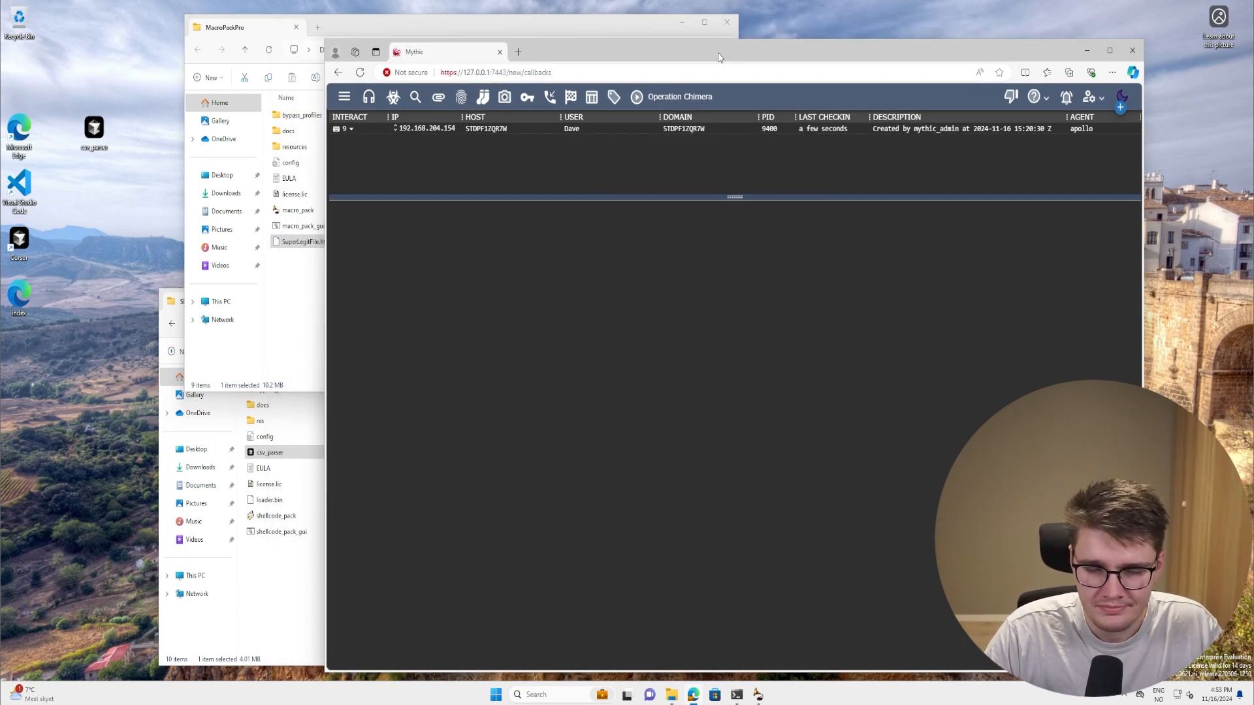
Interact with the new apollo callback 9 and task it with a ps process listing
left_click_drag(686, 50, 761, 57)
left_click(387, 126)
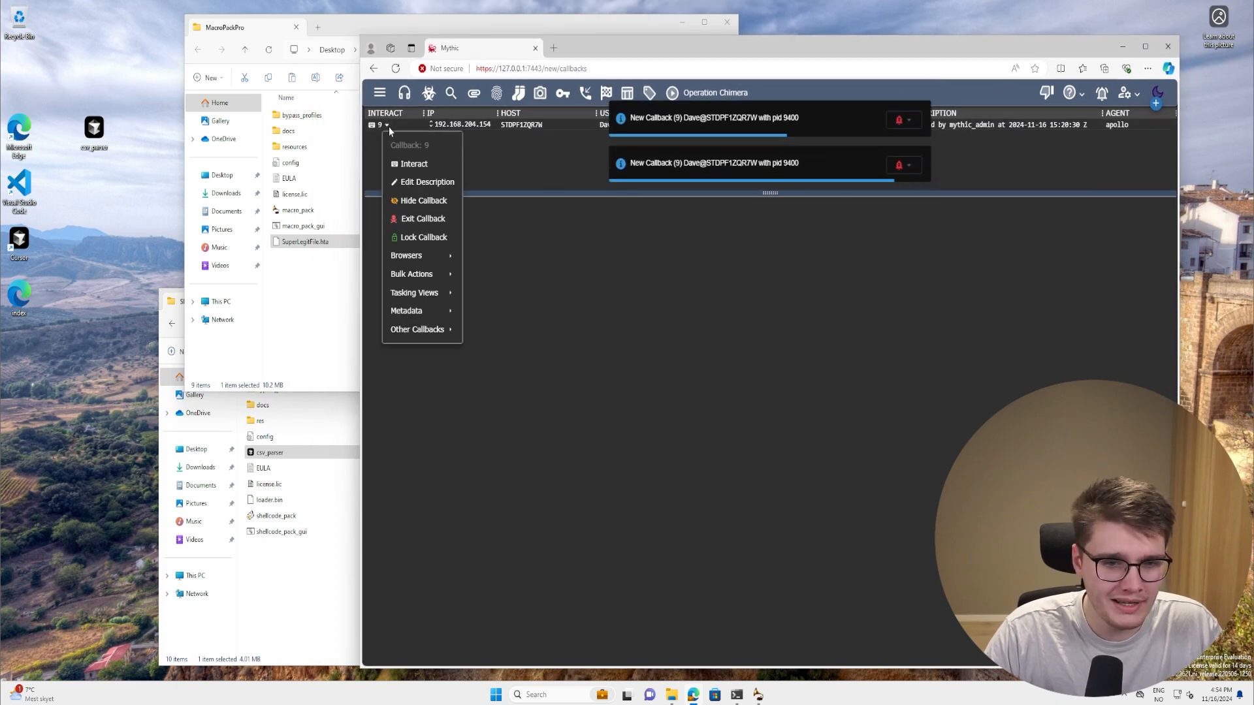
left_click(398, 165)
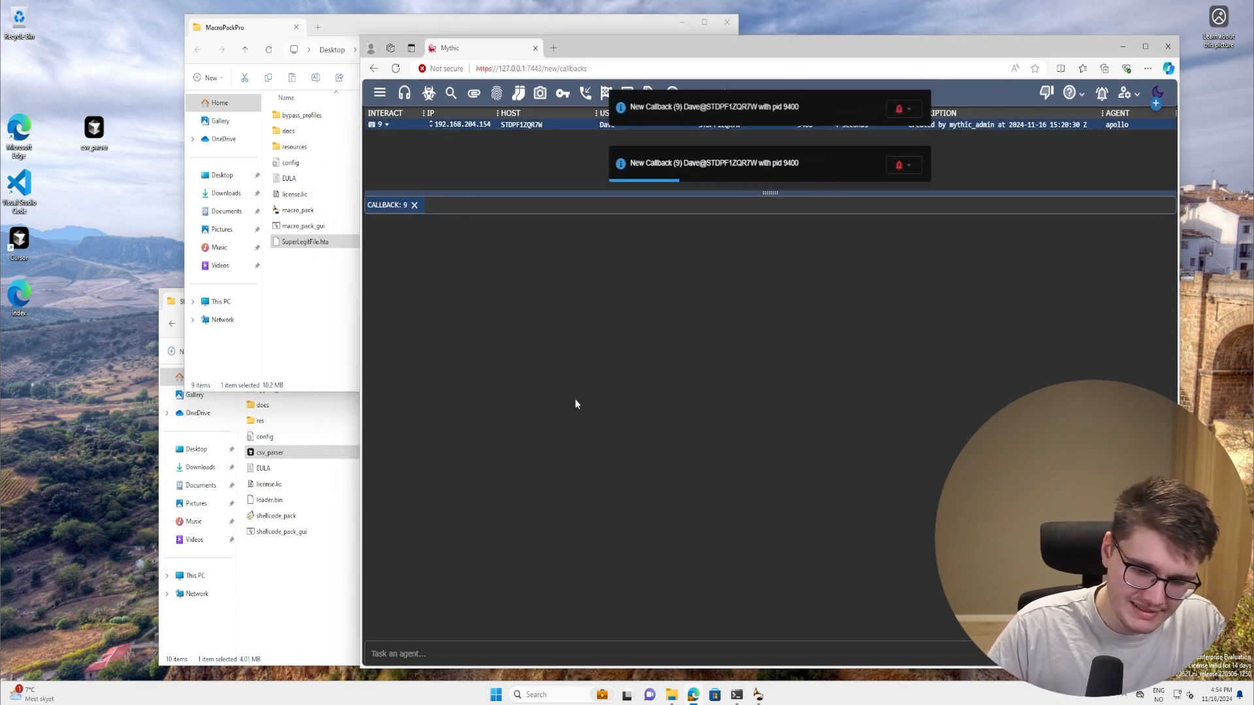
left_click(418, 653)
type("ps")
key("Return")
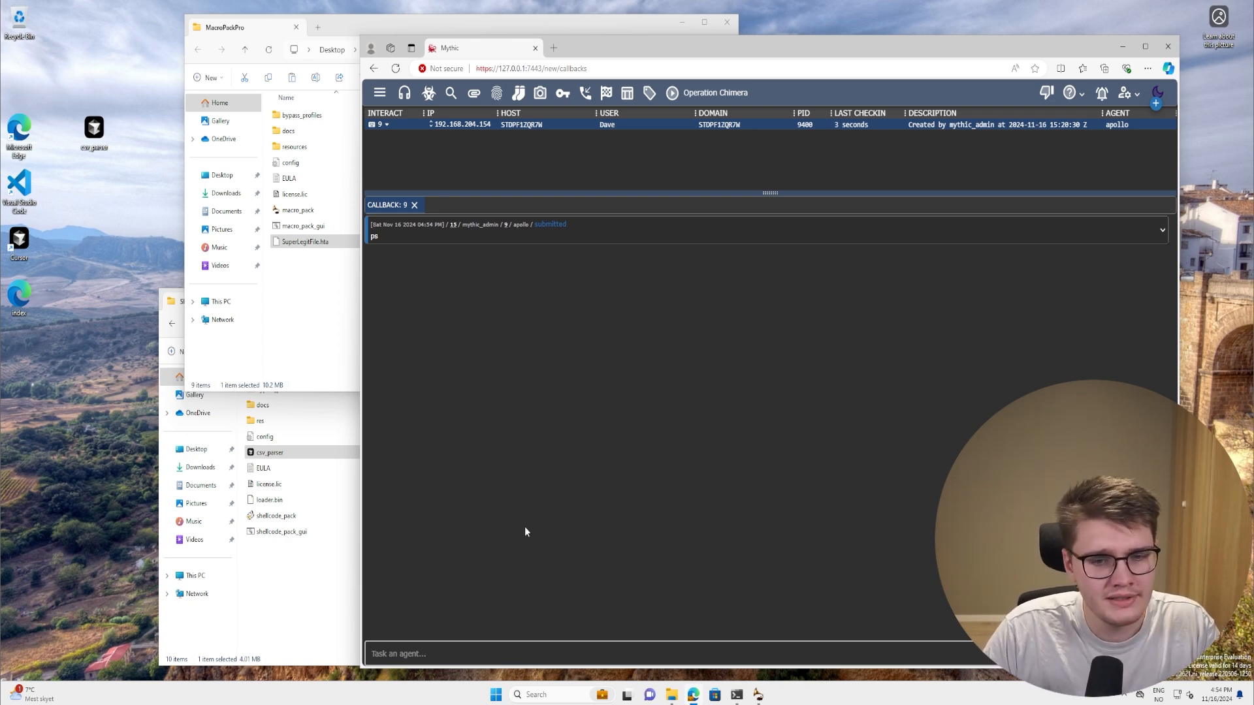
Expand the ps task to view the target's process listing output
left_click(597, 237)
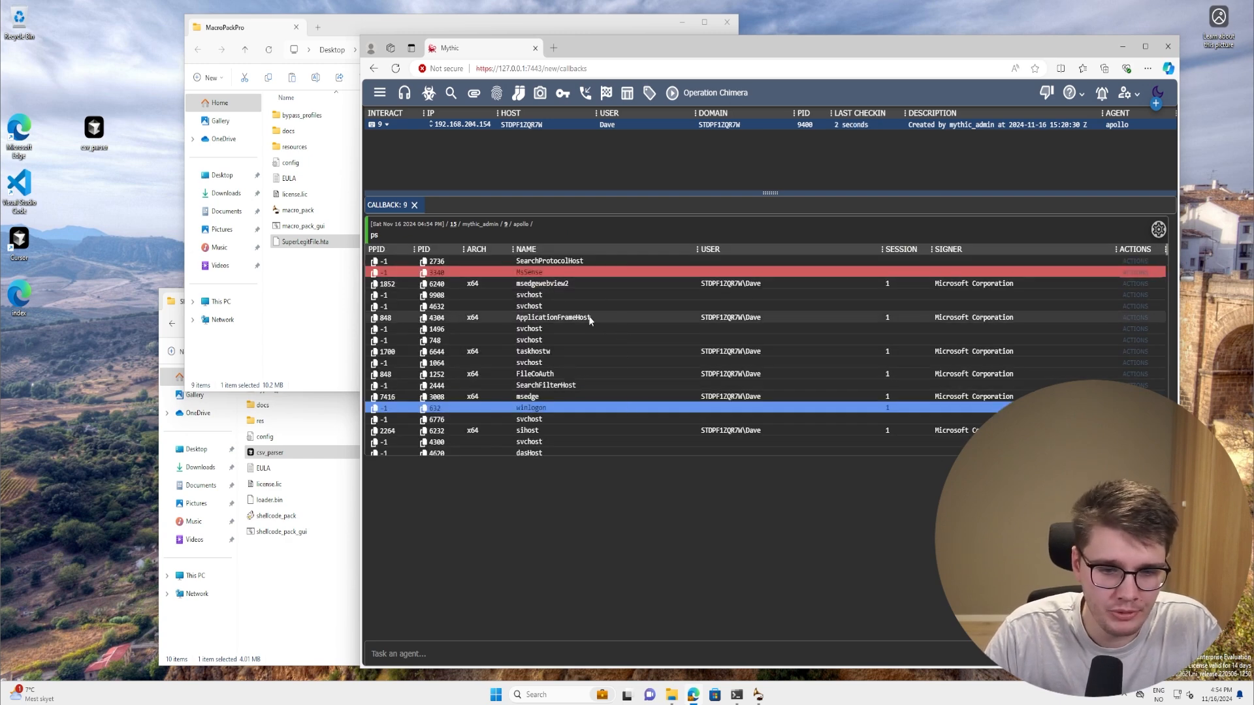
scroll(594, 366, "down", 5)
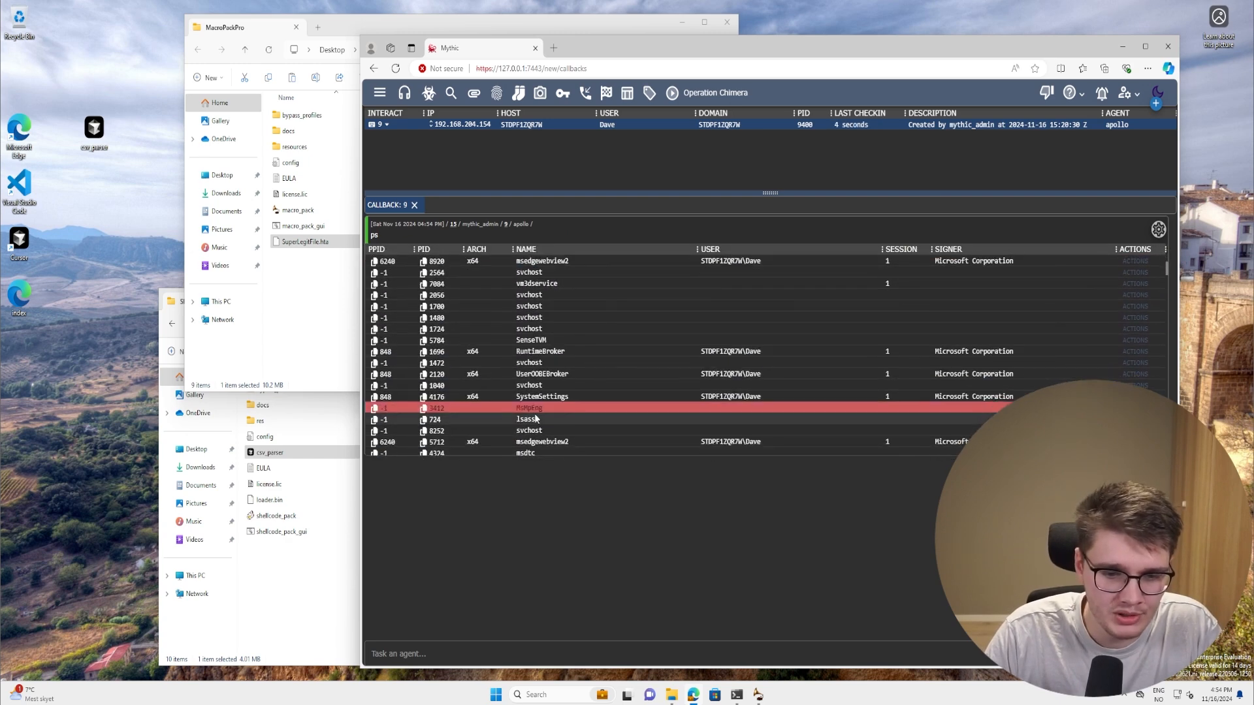
scroll(556, 417, "down", 3)
scroll(559, 412, "down", 2)
scroll(559, 412, "down", 2)
left_click(297, 296)
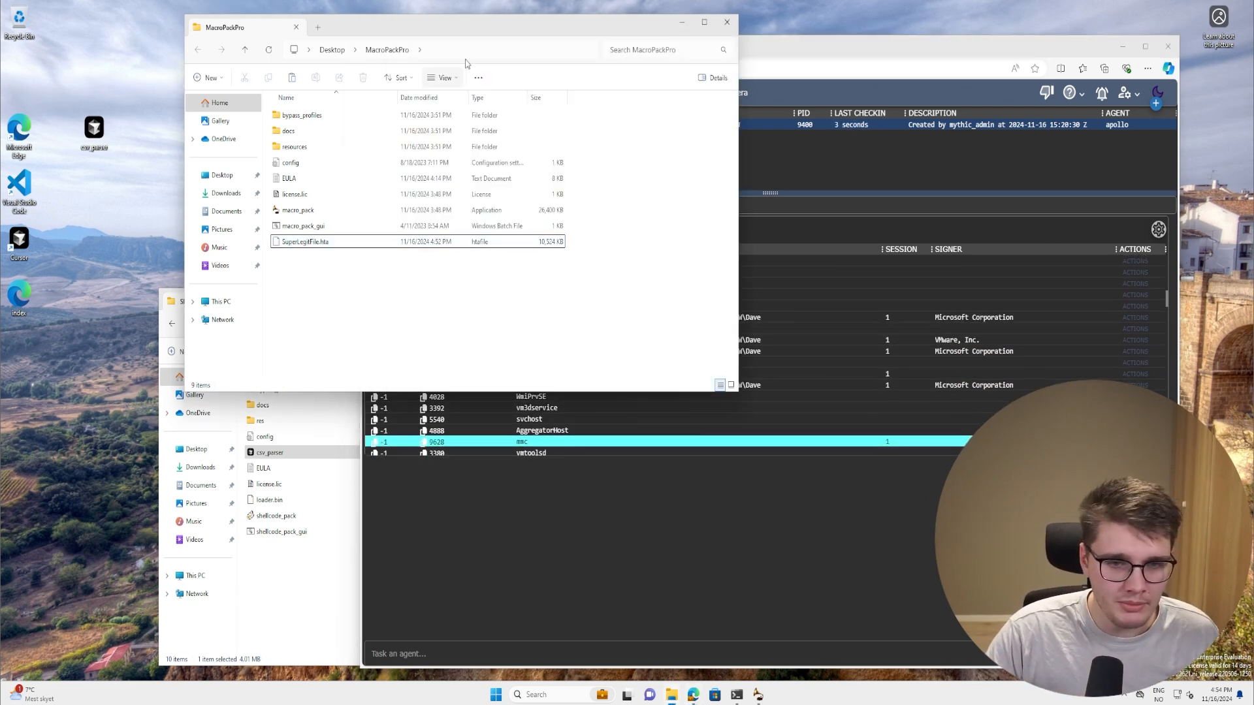
Minimize the MacroPackPro folder and move the ShellcodePackPRO window up-left over the callback page
left_click(887, 178)
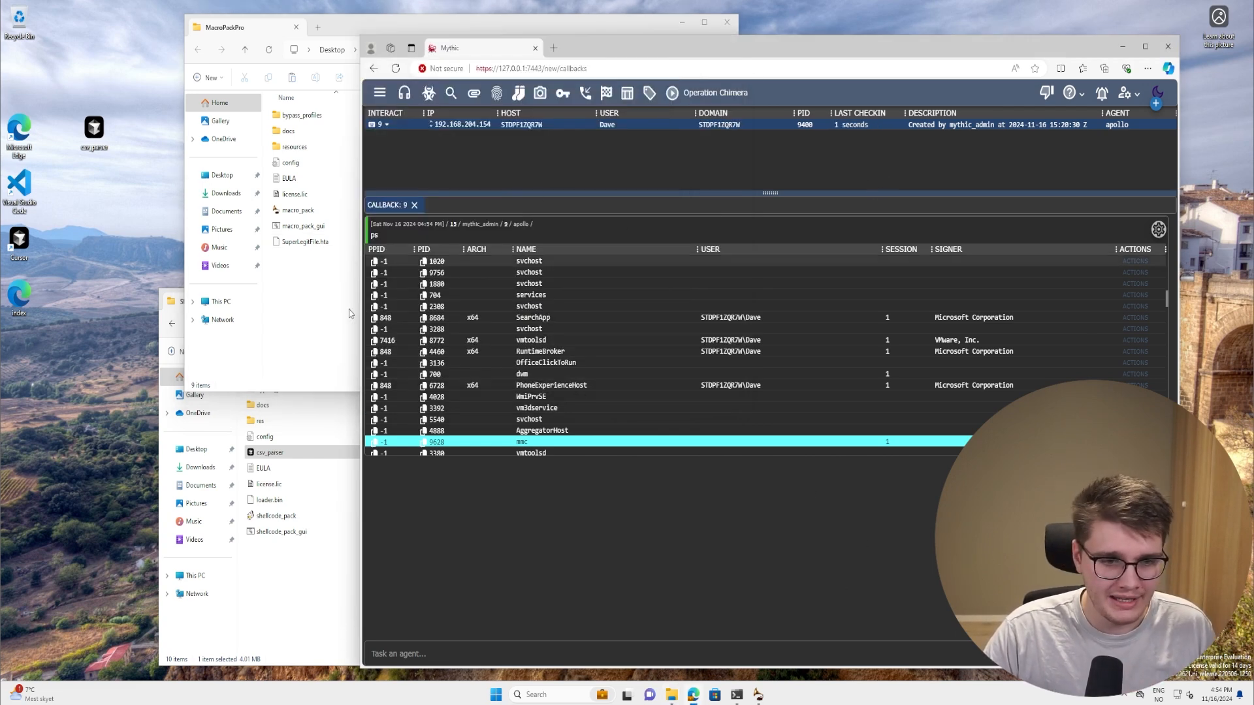
left_click(306, 331)
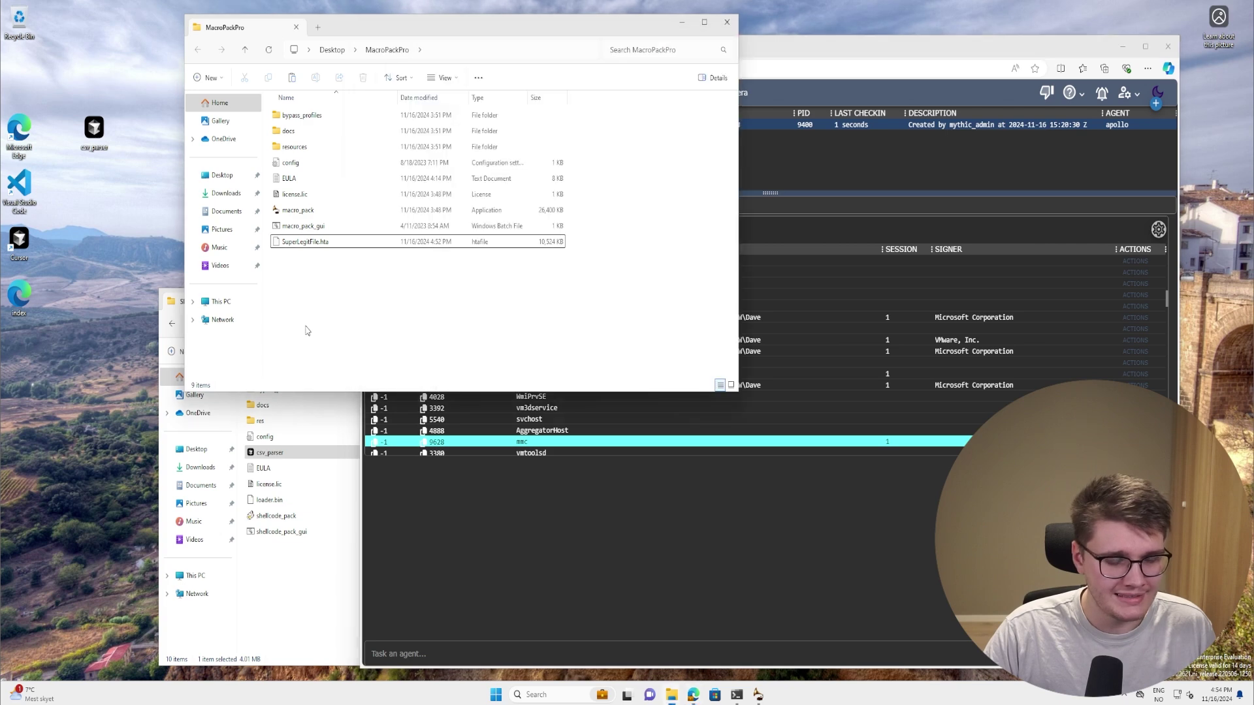
left_click(684, 22)
left_click_drag(333, 307, 263, 296)
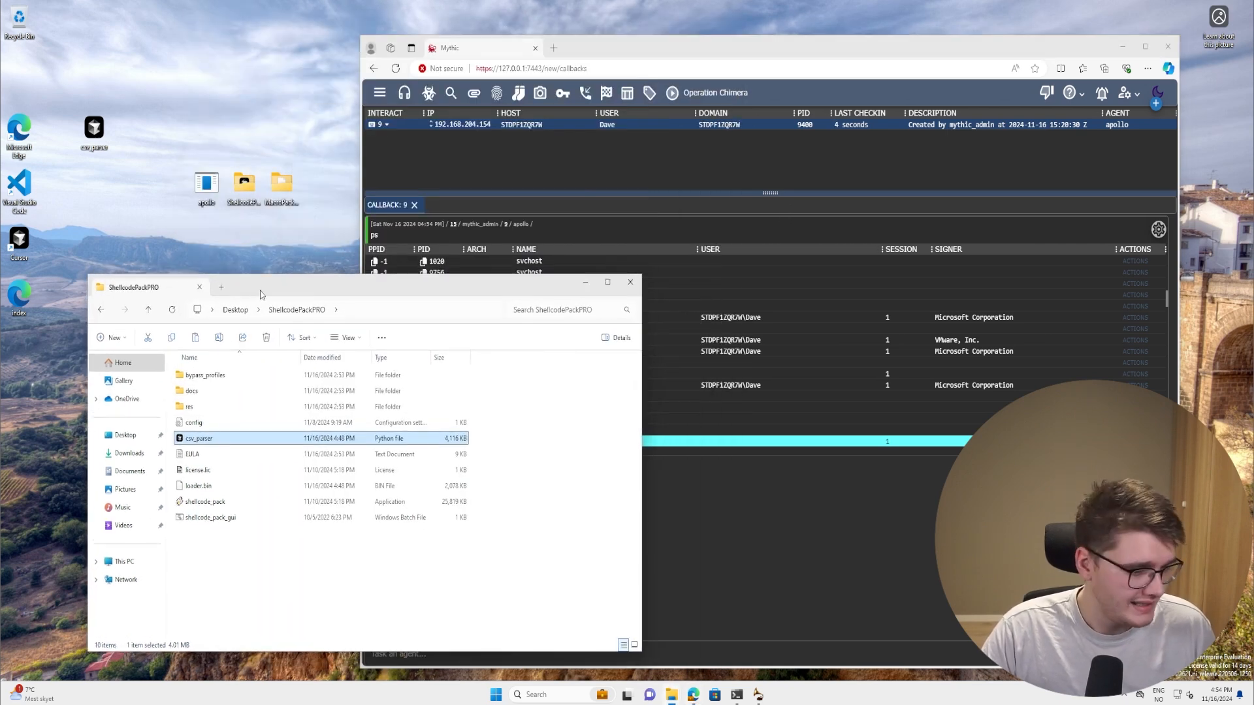